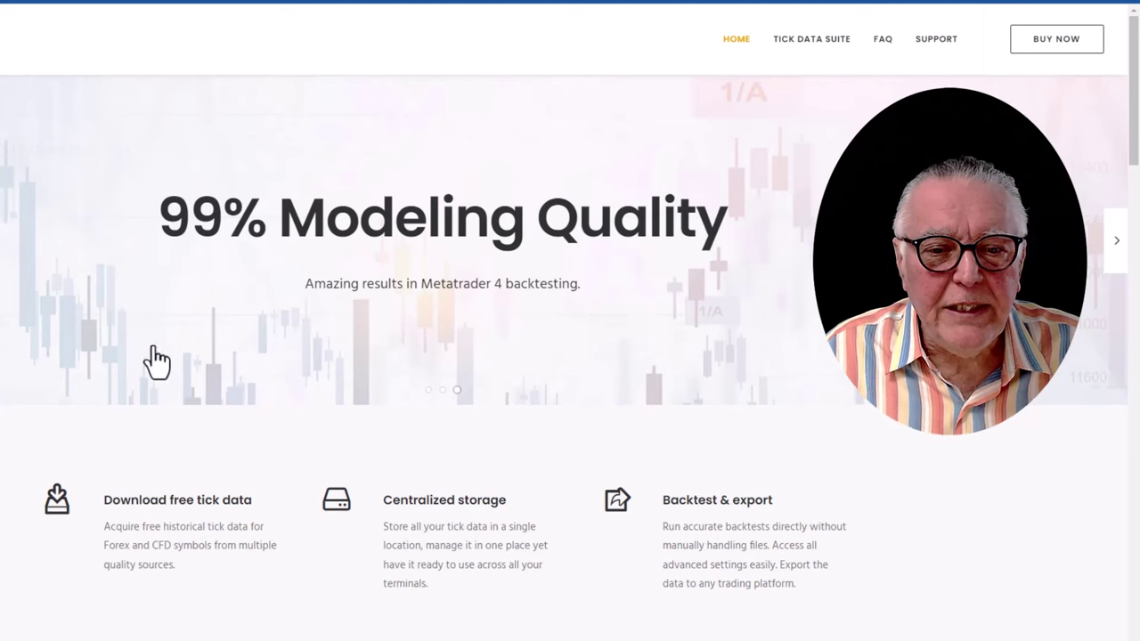
{"action": "left_click", "coordinate": [813, 56]}
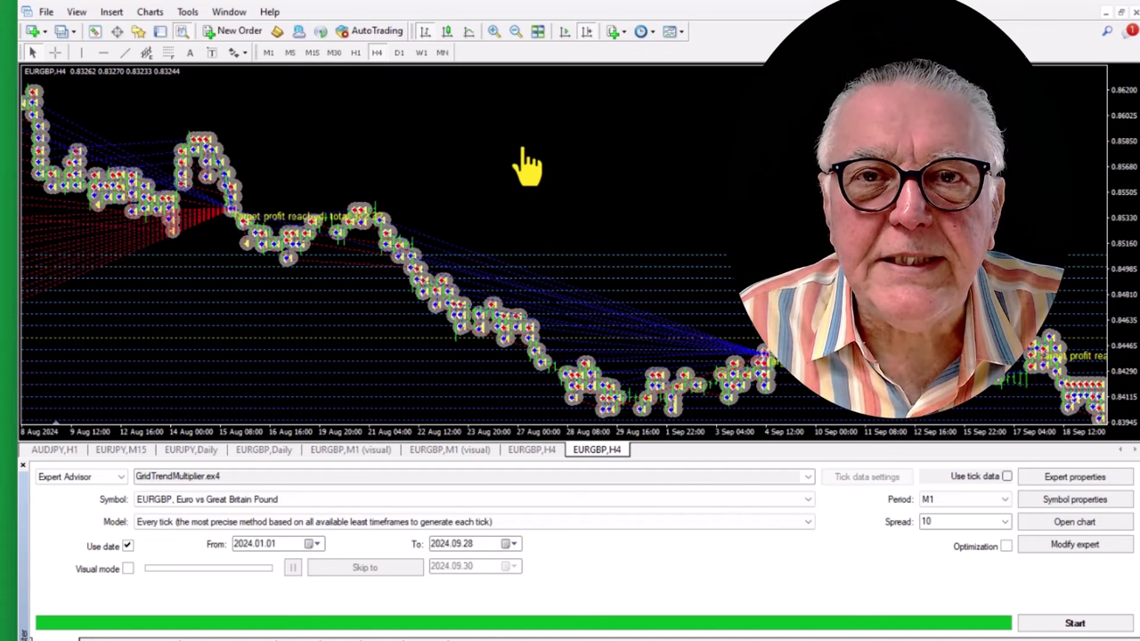
{"action": "left_click", "coordinate": [76, 11]}
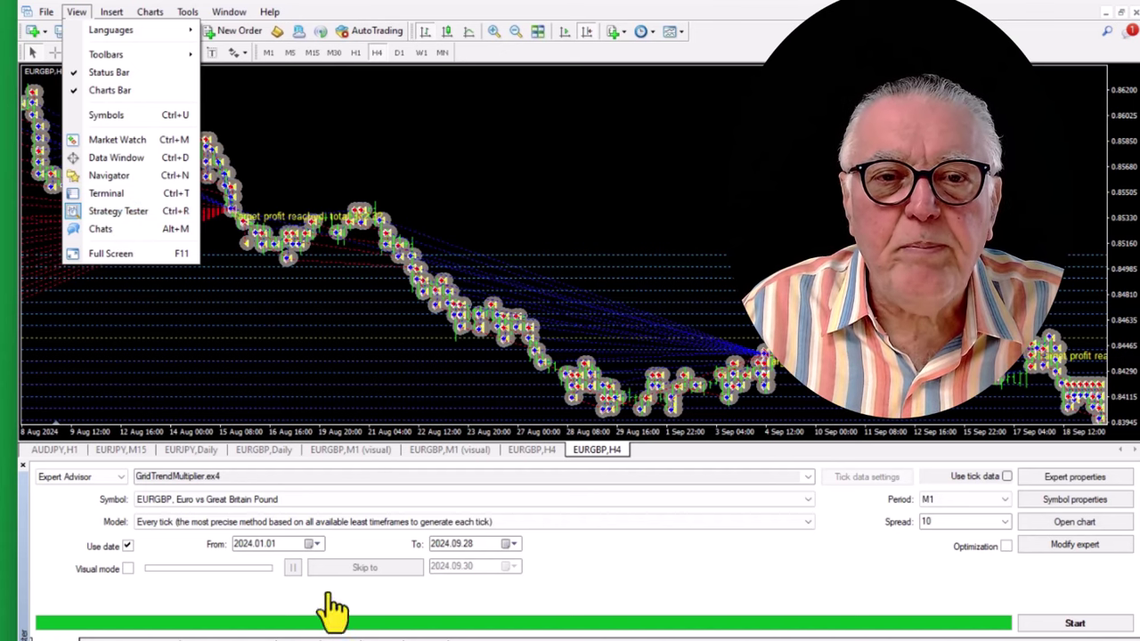
{"action": "left_click", "coordinate": [361, 169]}
{"action": "scroll", "coordinate": [363, 166], "scroll_direction": "up", "scroll_amount": 3}
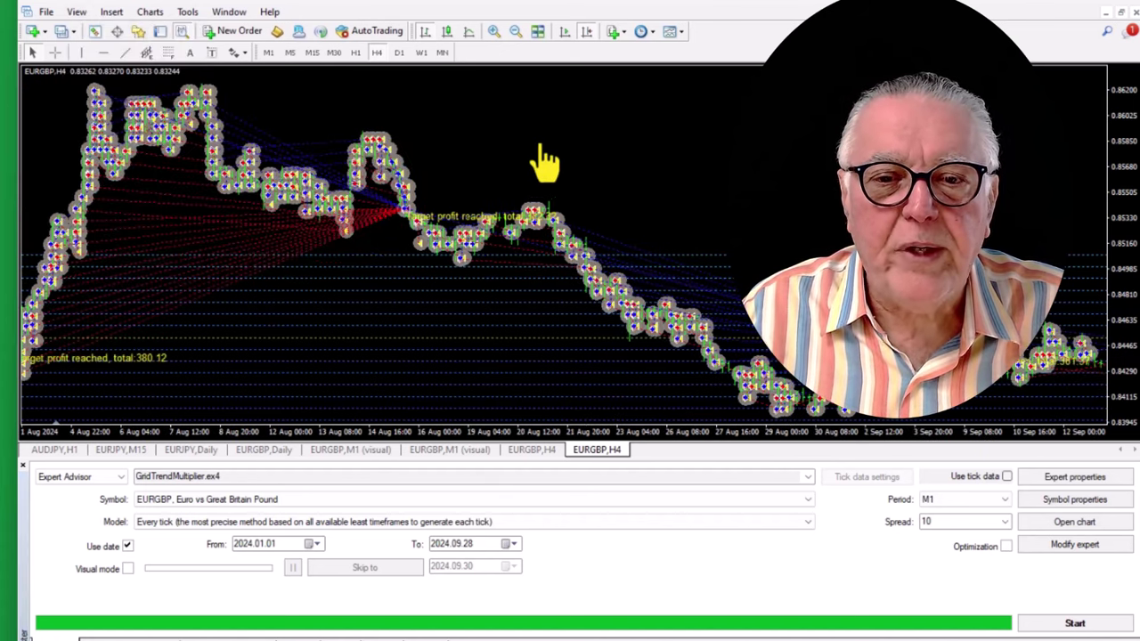
{"action": "scroll", "coordinate": [478, 171], "scroll_direction": "down", "scroll_amount": 1}
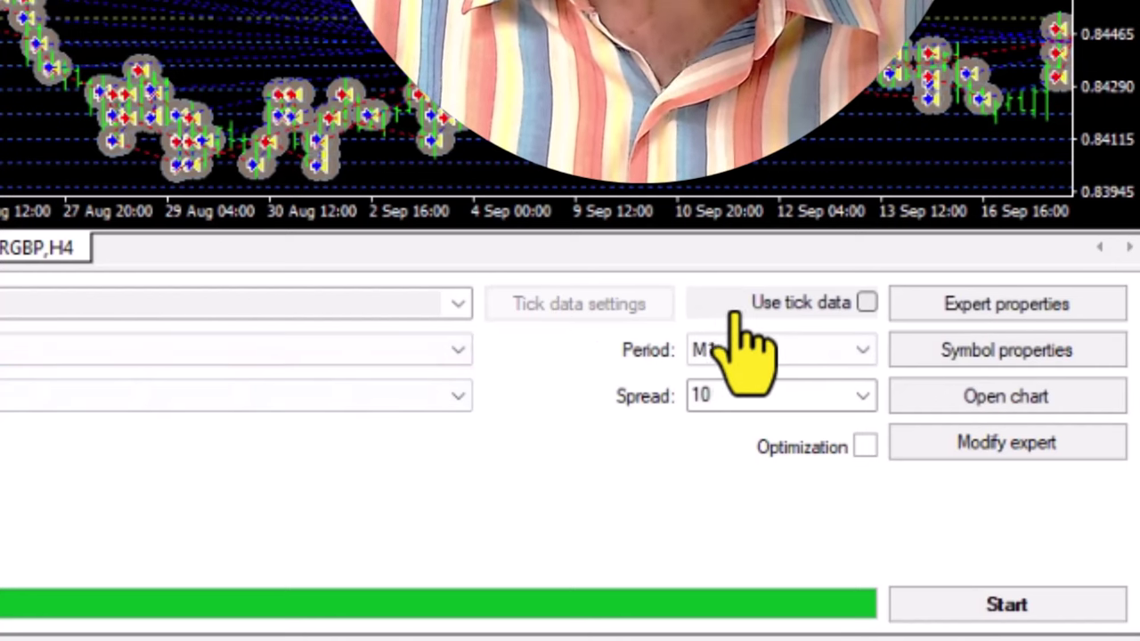
{"action": "left_click", "coordinate": [712, 352]}
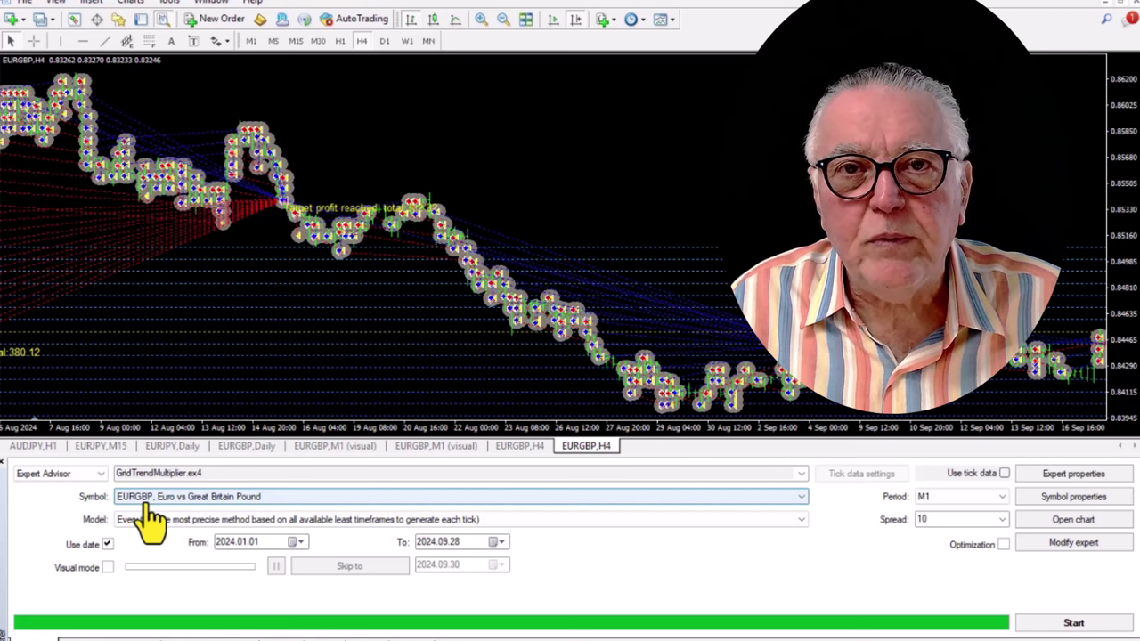
Enable tick data for the EURGBP backtest and open the Tick Data Manager from its tick data settings
{"action": "left_click", "coordinate": [1004, 475]}
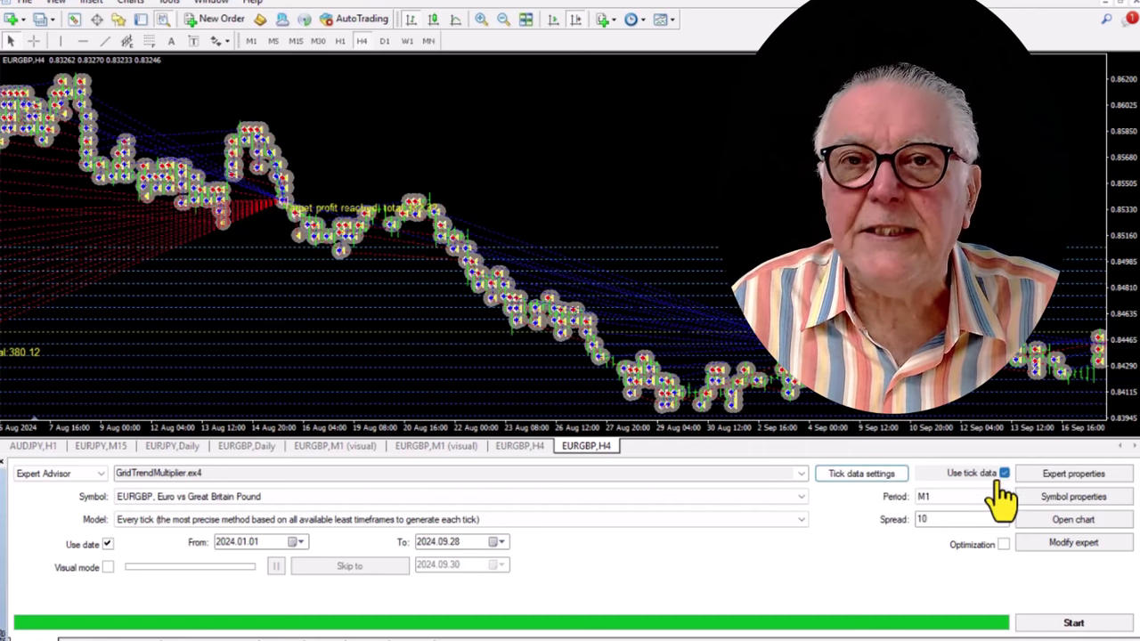
{"action": "left_click", "coordinate": [856, 481]}
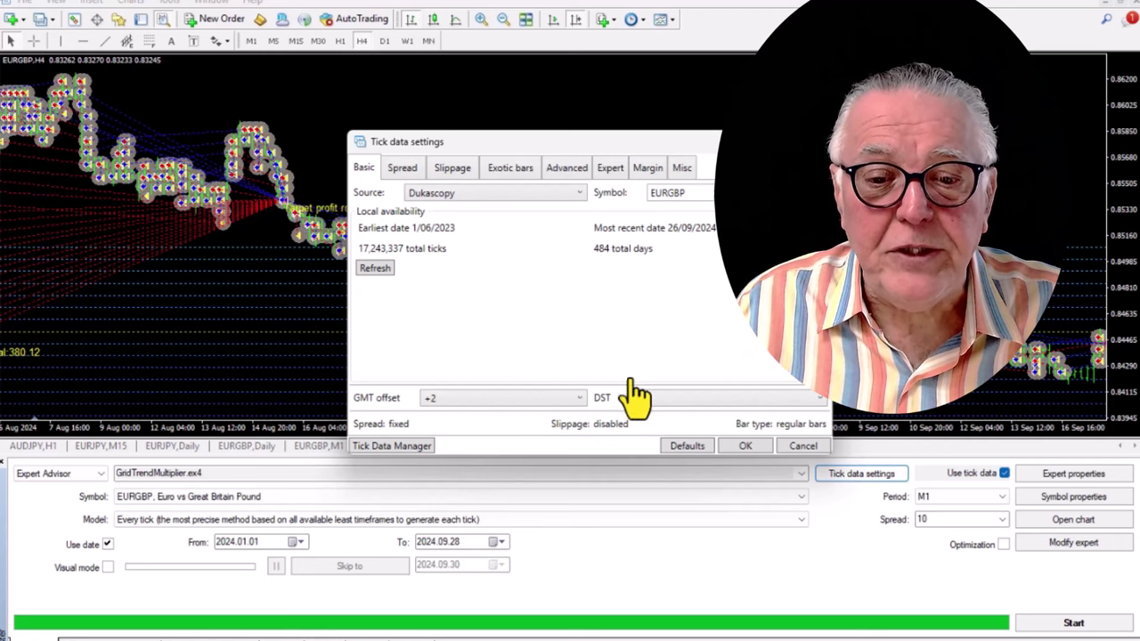
{"action": "left_click", "coordinate": [403, 450]}
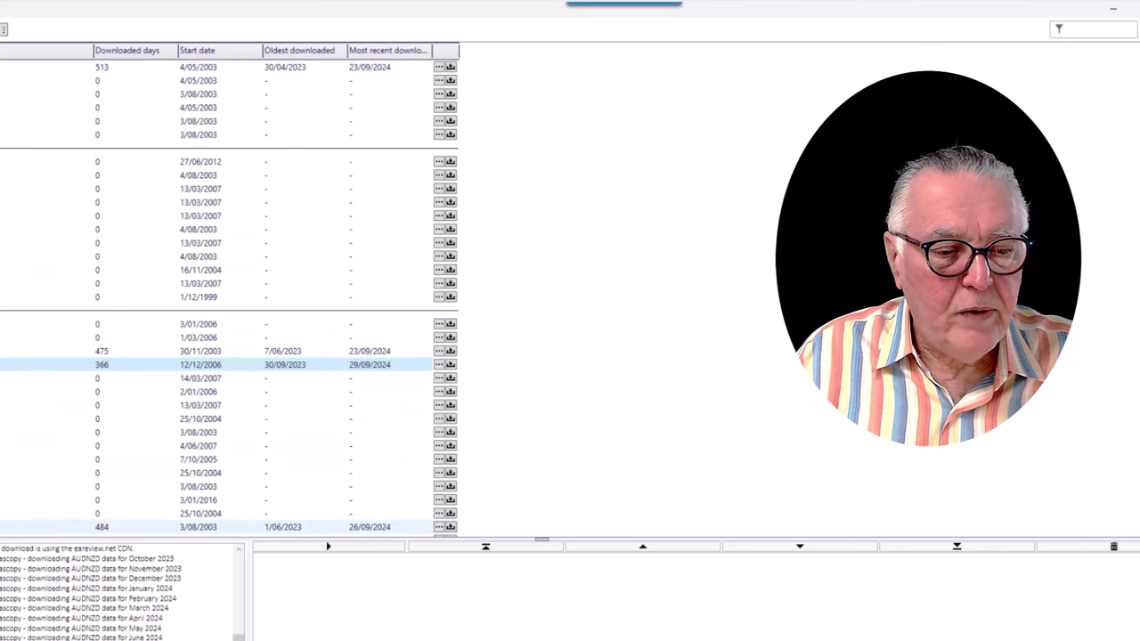
Download the EURGBP tick data for 30/09/2023 to 30/09/2024, resuming from the data already stored
{"action": "right_click", "coordinate": [301, 528]}
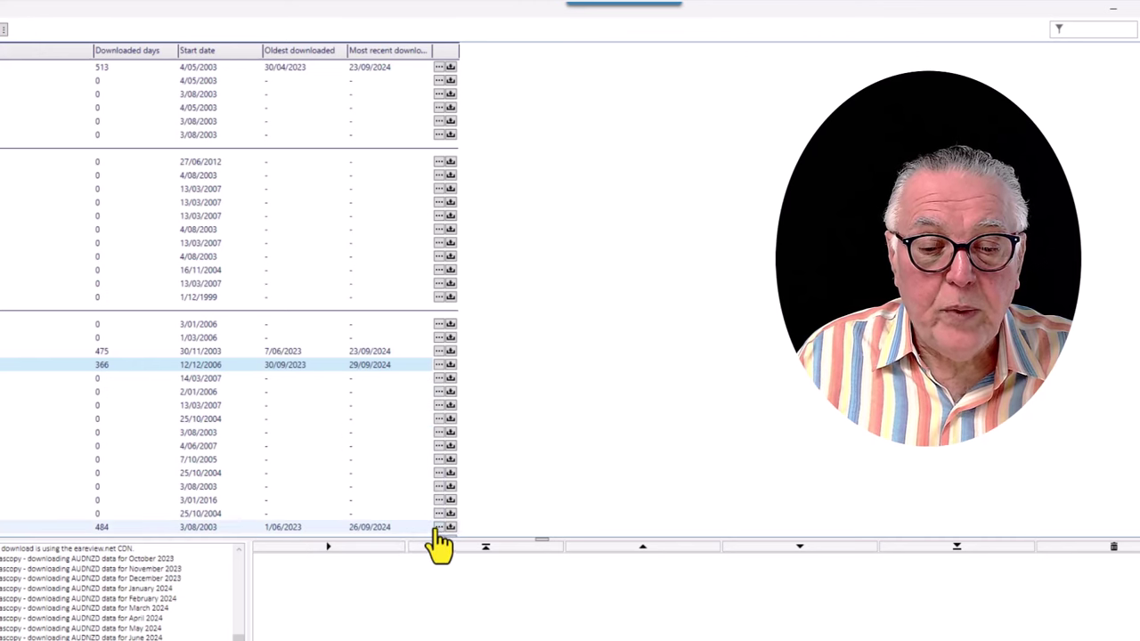
{"action": "left_click", "coordinate": [438, 527]}
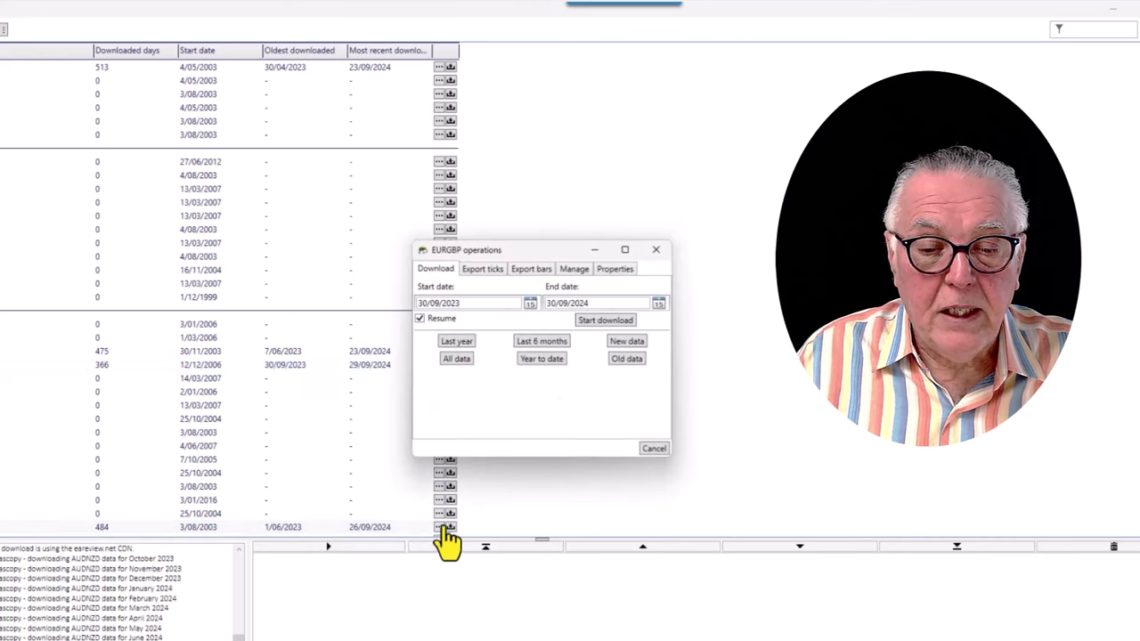
{"action": "left_click", "coordinate": [611, 321]}
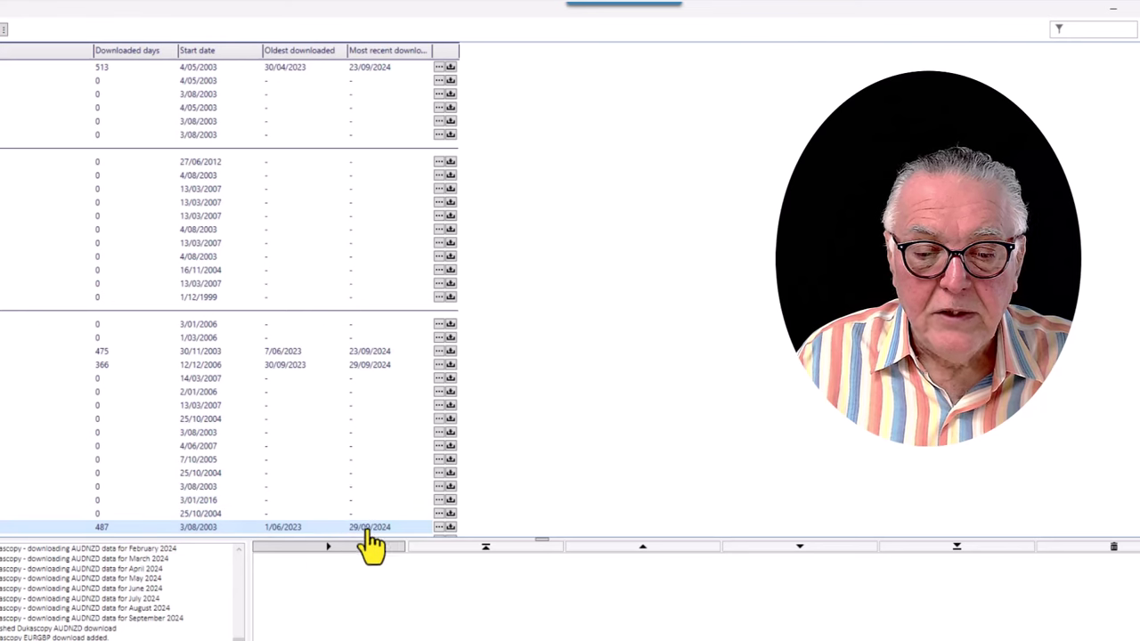
{"action": "mouse_move", "coordinate": [390, 539]}
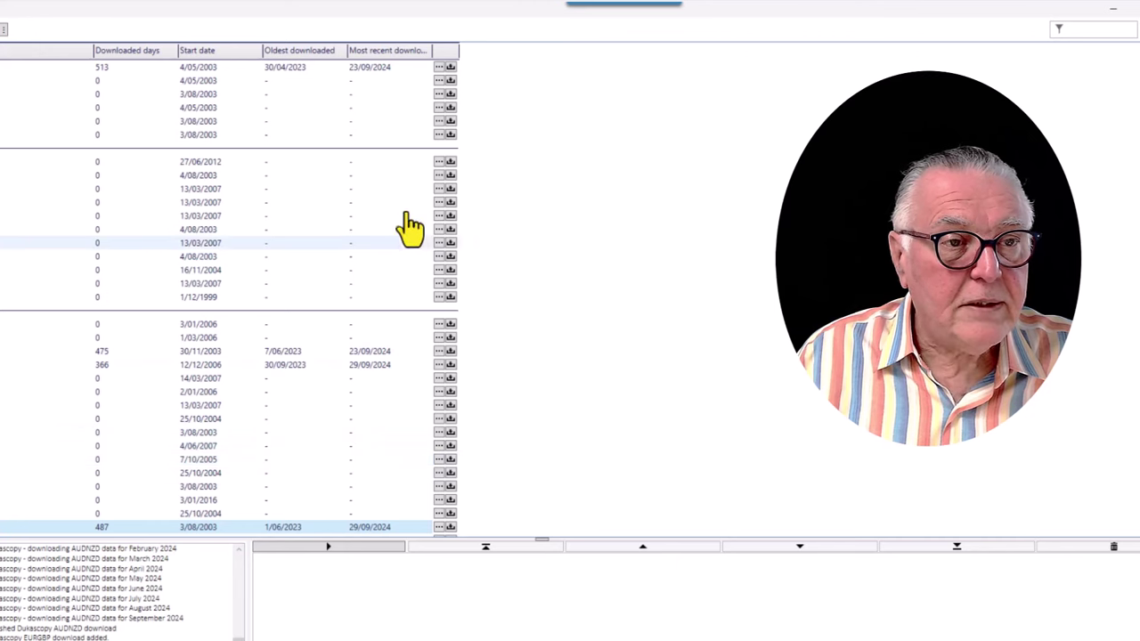
Download the last year of AUDUSD tick data, from 1/10/2023 to 30/09/2024, with resume enabled
{"action": "mouse_move", "coordinate": [111, 81]}
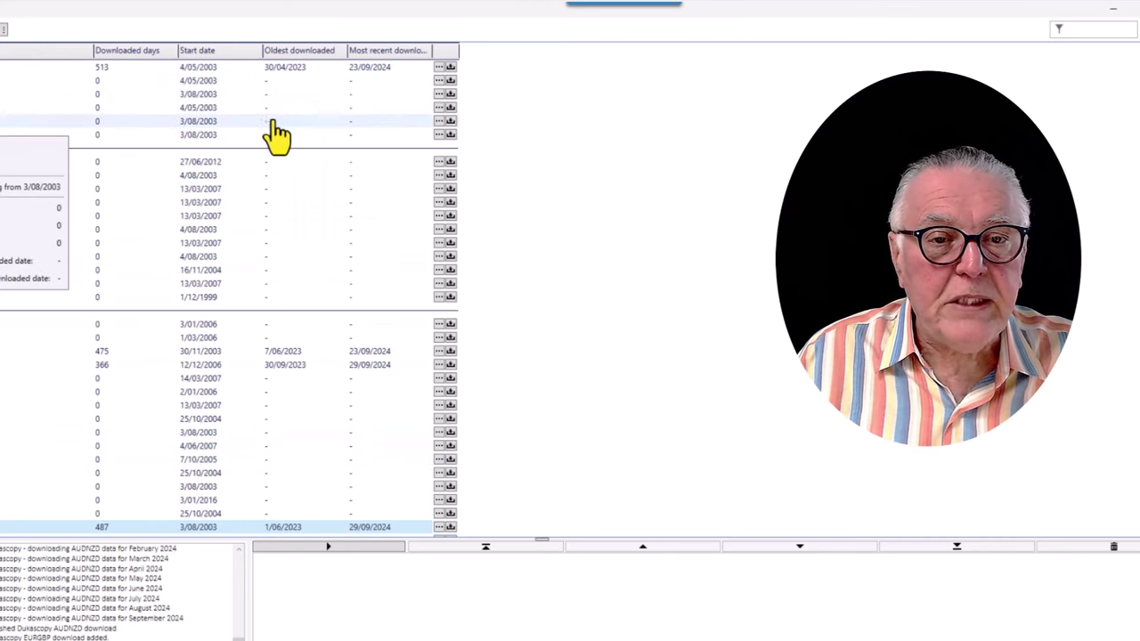
{"action": "mouse_move", "coordinate": [189, 143]}
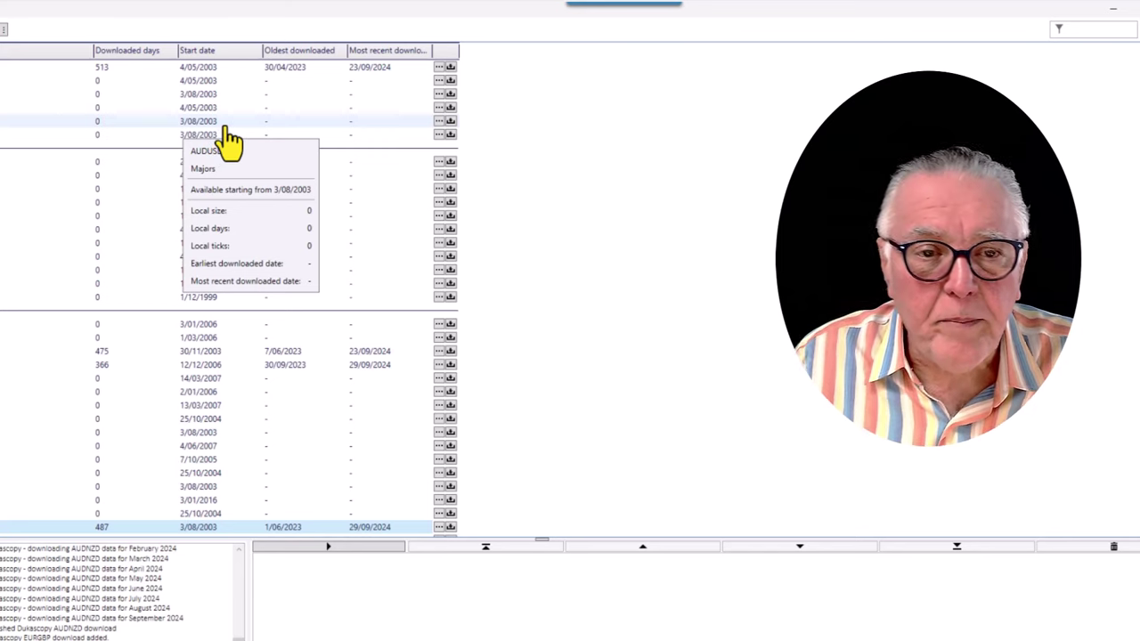
{"action": "left_click", "coordinate": [439, 122]}
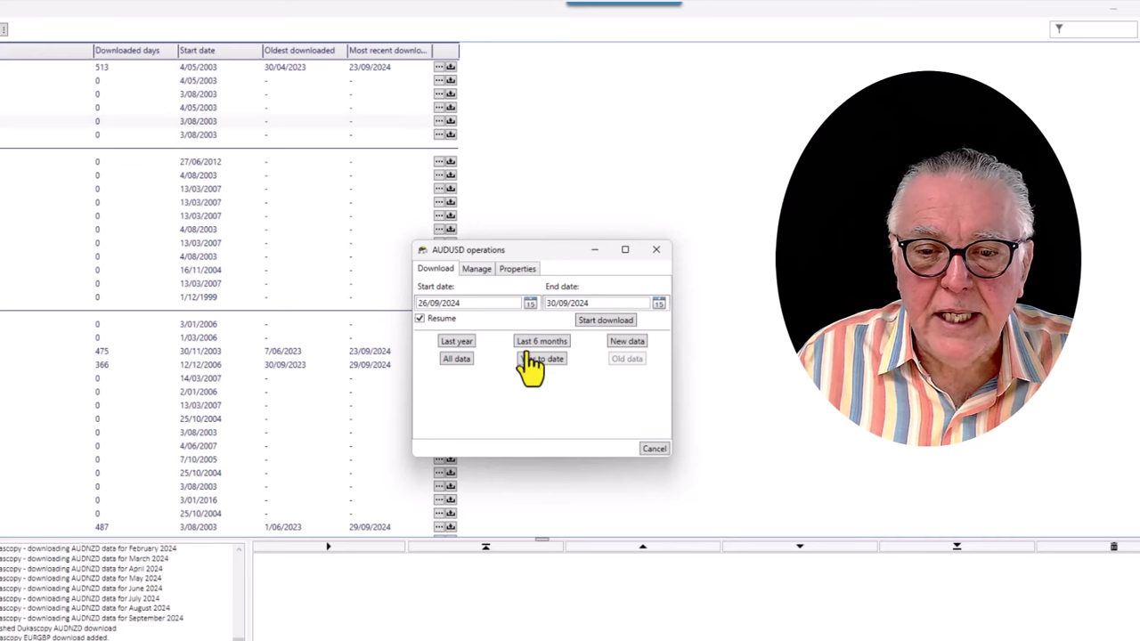
{"action": "left_click", "coordinate": [450, 343]}
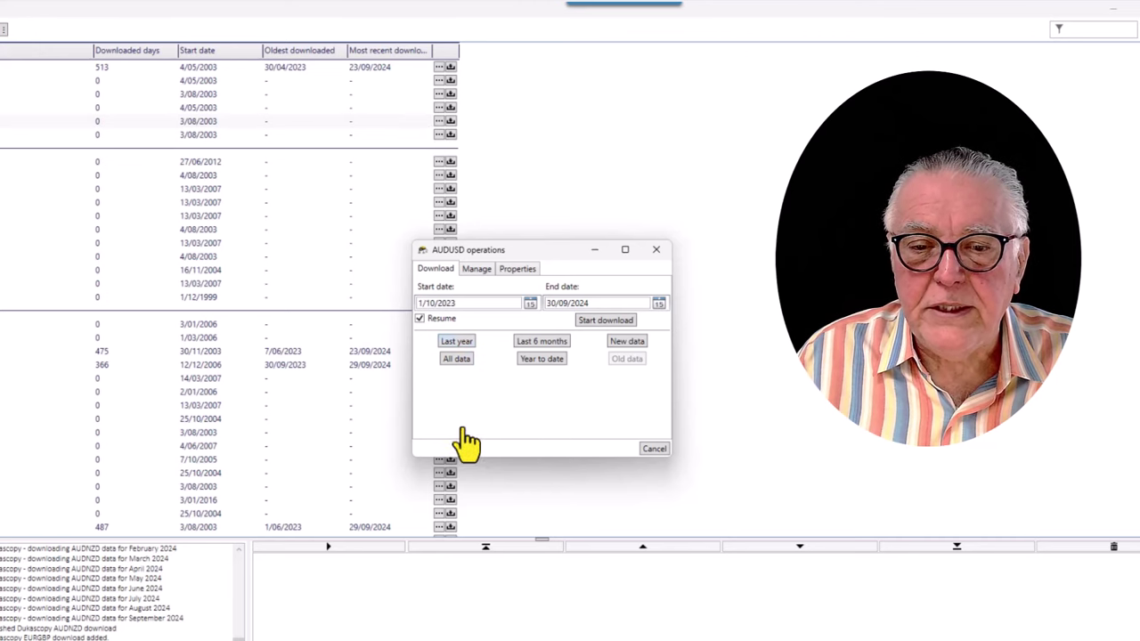
{"action": "left_click", "coordinate": [614, 324]}
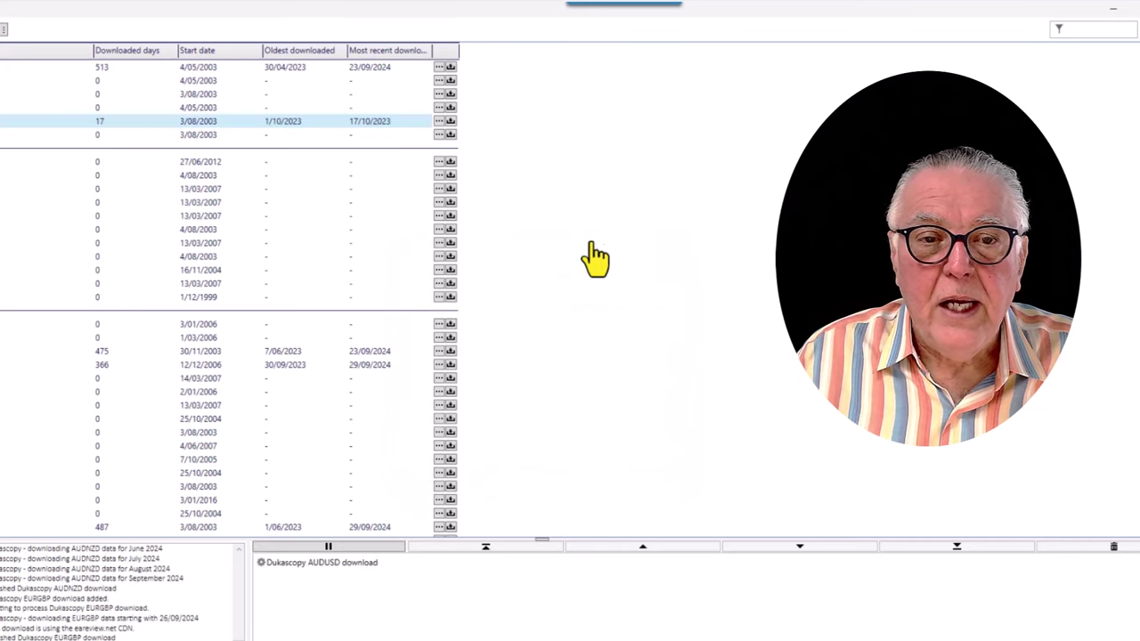
{"action": "right_click", "coordinate": [376, 143]}
{"action": "left_click", "coordinate": [718, 178]}
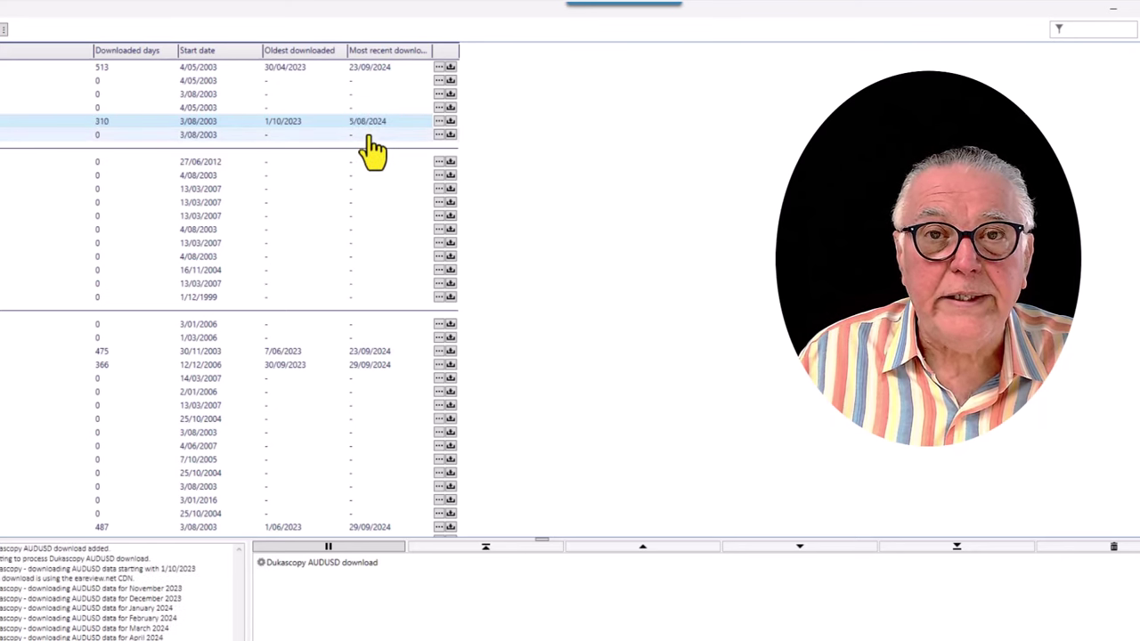
{"action": "mouse_move", "coordinate": [394, 150]}
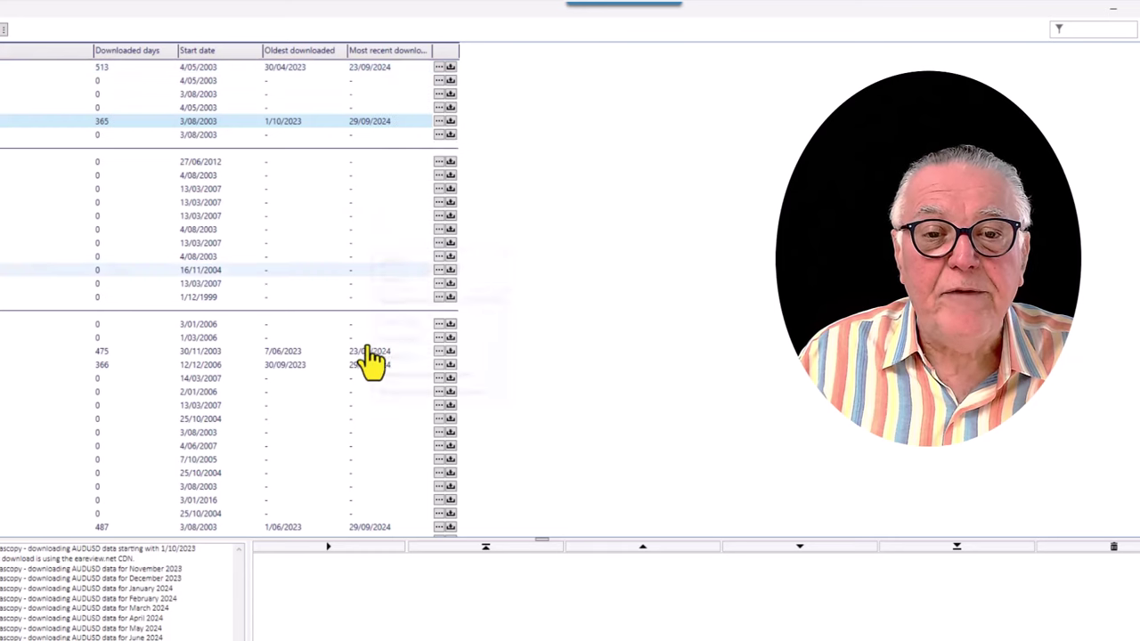
{"action": "mouse_move", "coordinate": [451, 396]}
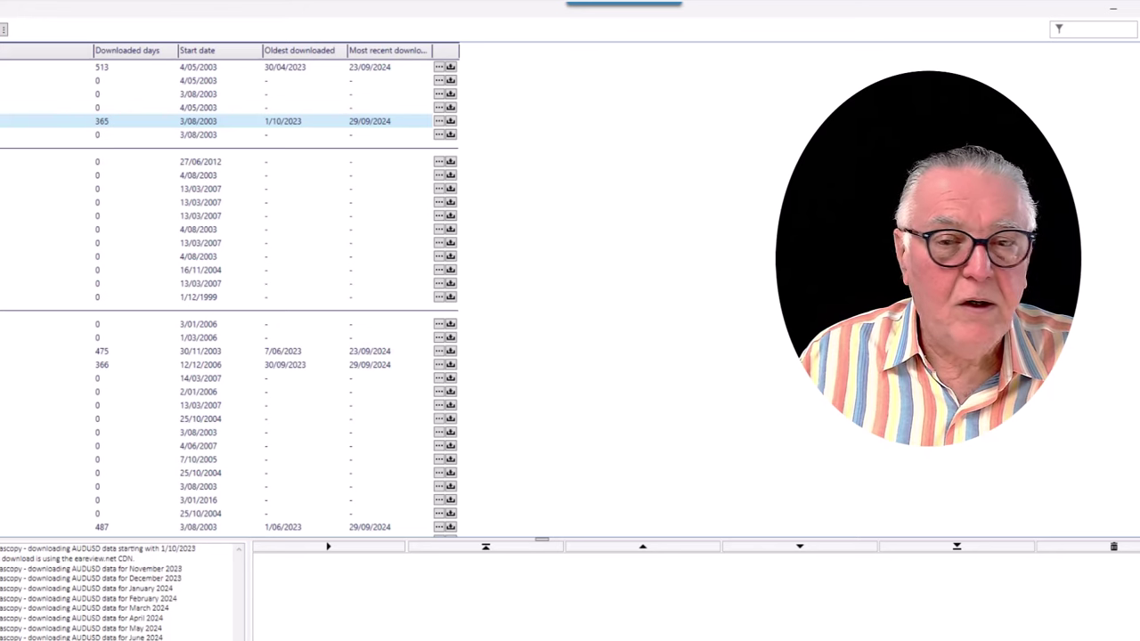
Browse the full list of Dukascopy symbols to examine which instruments and start dates are available for download
{"action": "scroll", "coordinate": [230, 294], "scroll_direction": "up", "scroll_amount": 1}
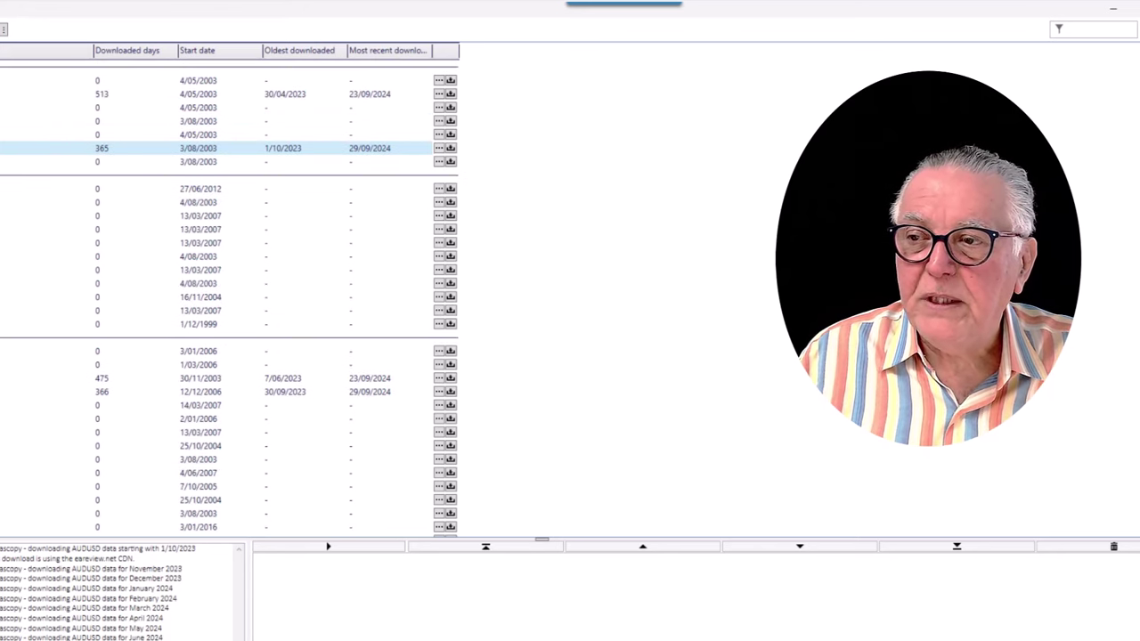
{"action": "scroll", "coordinate": [230, 294], "scroll_direction": "down", "scroll_amount": 10}
{"action": "scroll", "coordinate": [230, 294], "scroll_direction": "down", "scroll_amount": 10}
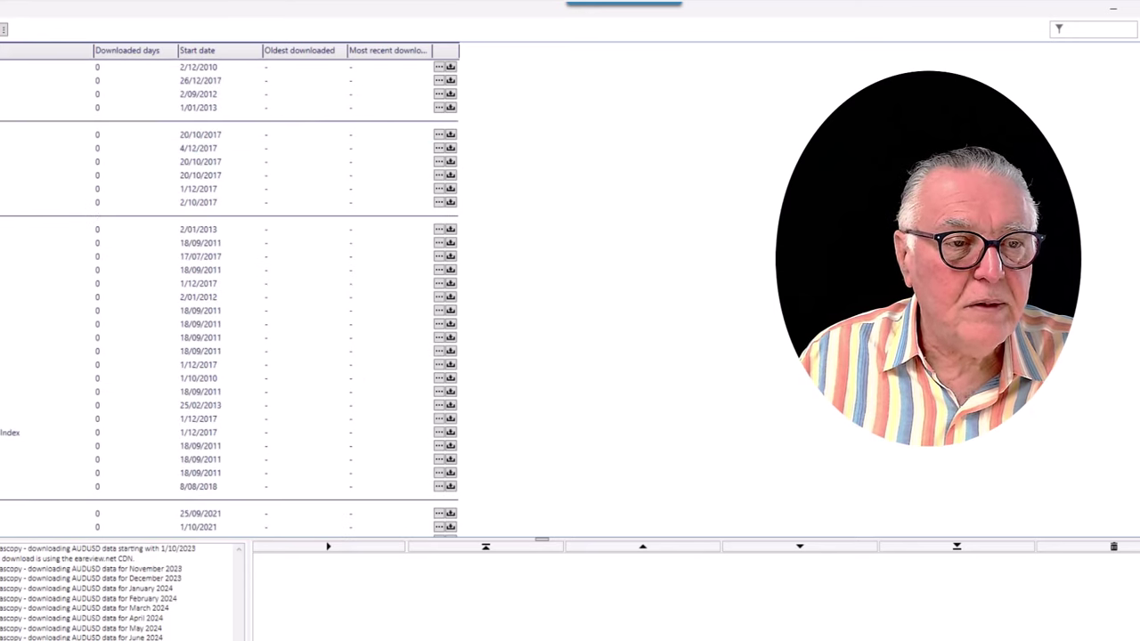
{"action": "scroll", "coordinate": [230, 294], "scroll_direction": "down", "scroll_amount": 10}
{"action": "scroll", "coordinate": [230, 294], "scroll_direction": "down", "scroll_amount": 10}
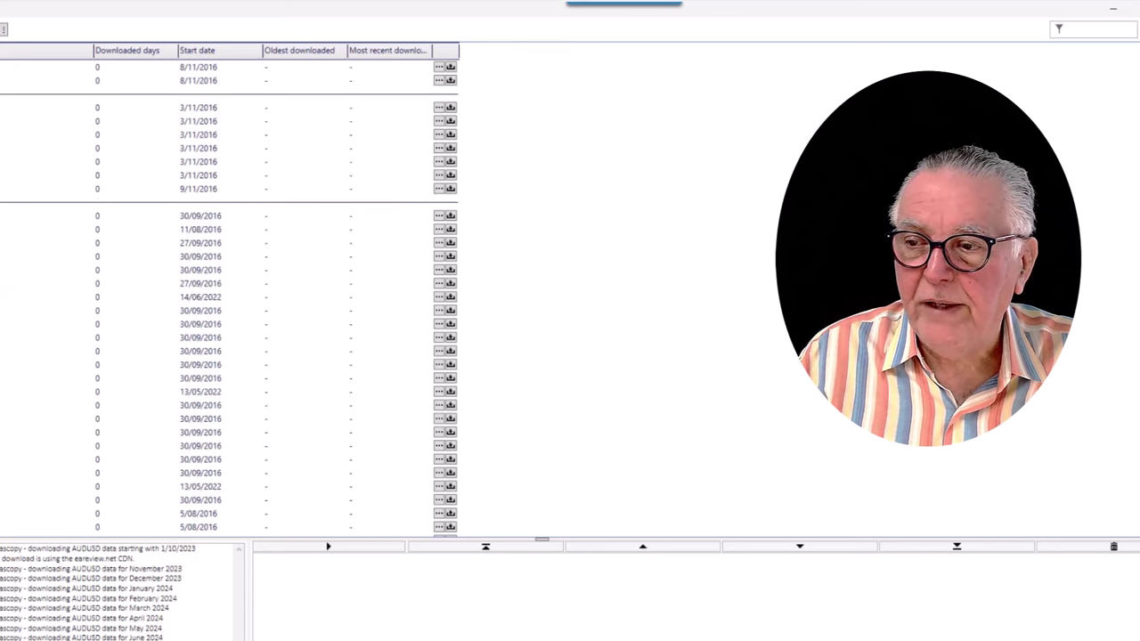
{"action": "scroll", "coordinate": [230, 294], "scroll_direction": "down", "scroll_amount": 10}
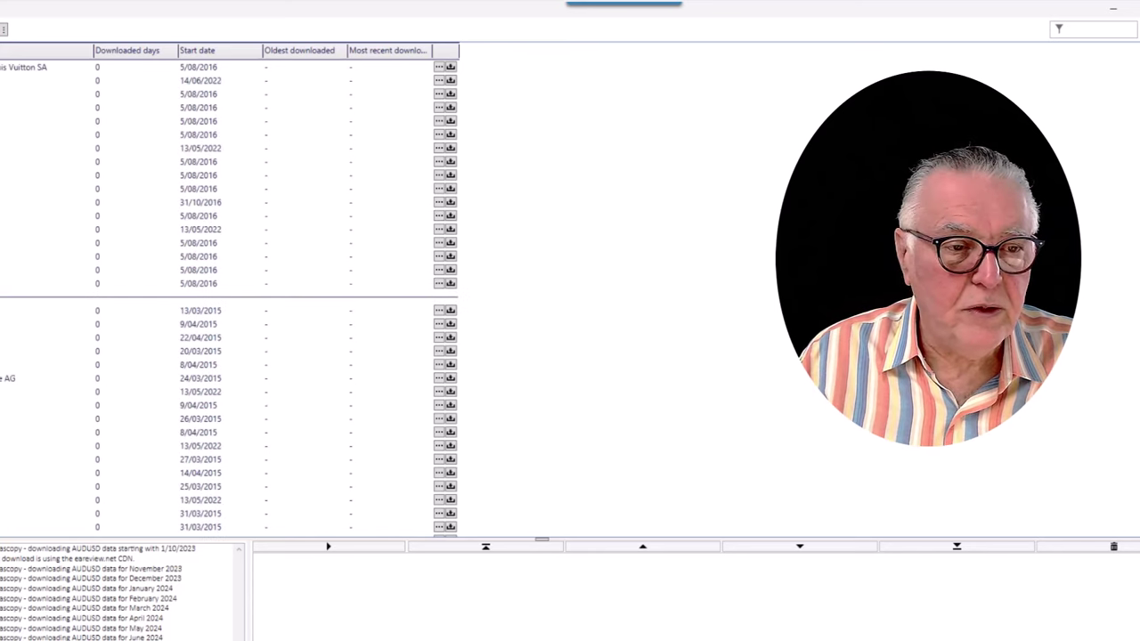
{"action": "scroll", "coordinate": [229, 294], "scroll_direction": "down", "scroll_amount": 10}
{"action": "scroll", "coordinate": [229, 294], "scroll_direction": "down", "scroll_amount": 10}
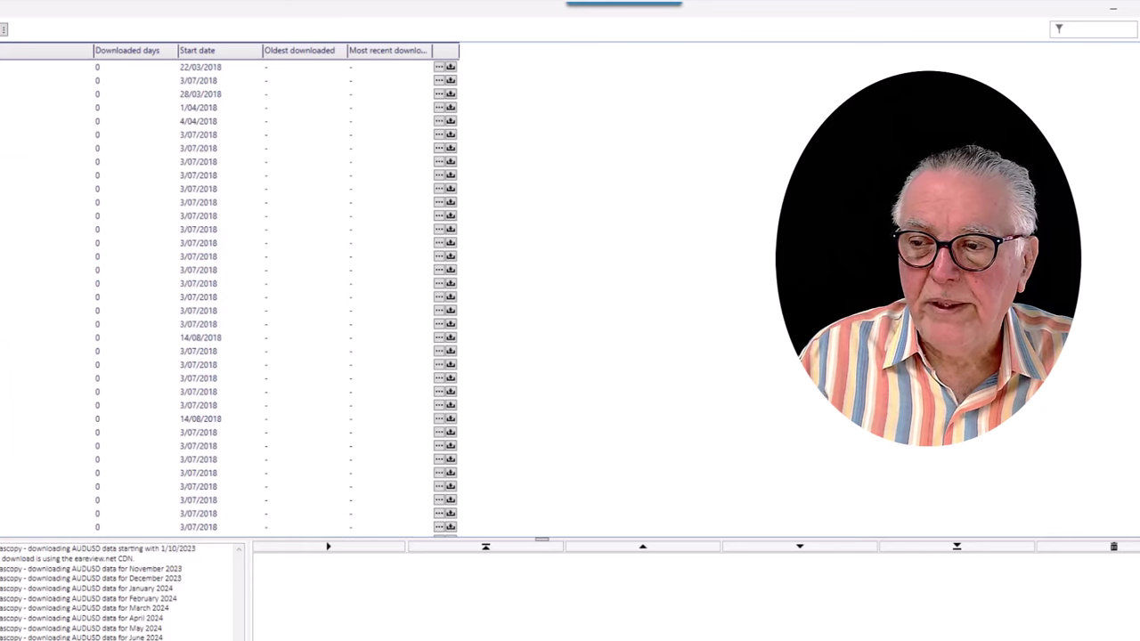
{"action": "scroll", "coordinate": [230, 294], "scroll_direction": "down", "scroll_amount": 3}
{"action": "scroll", "coordinate": [230, 294], "scroll_direction": "down", "scroll_amount": 10}
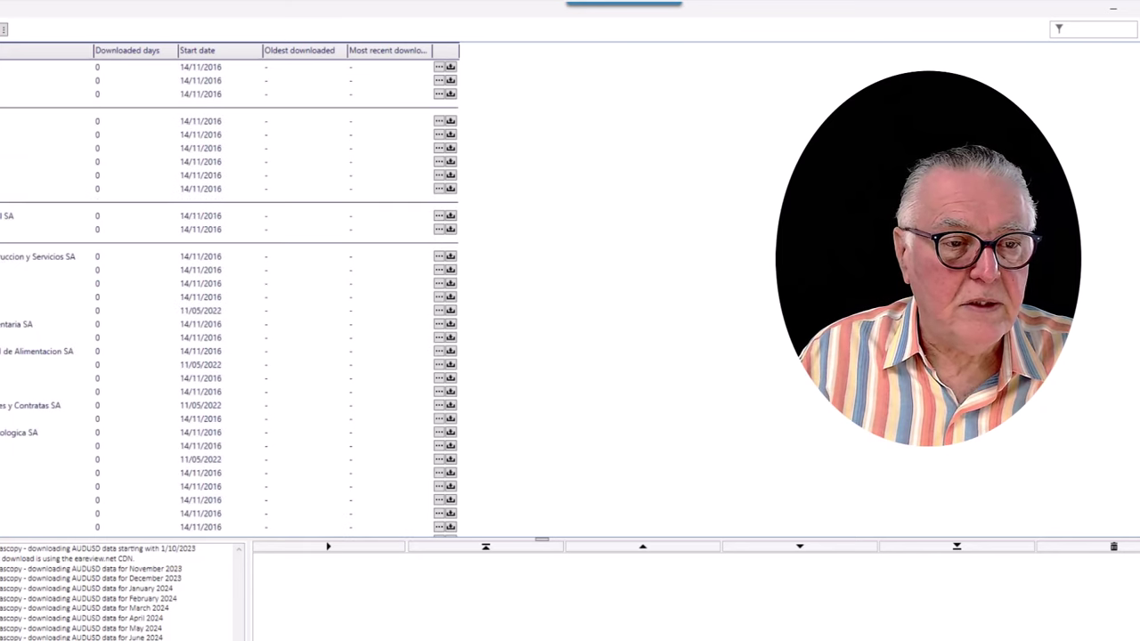
{"action": "scroll", "coordinate": [230, 294], "scroll_direction": "down", "scroll_amount": 10}
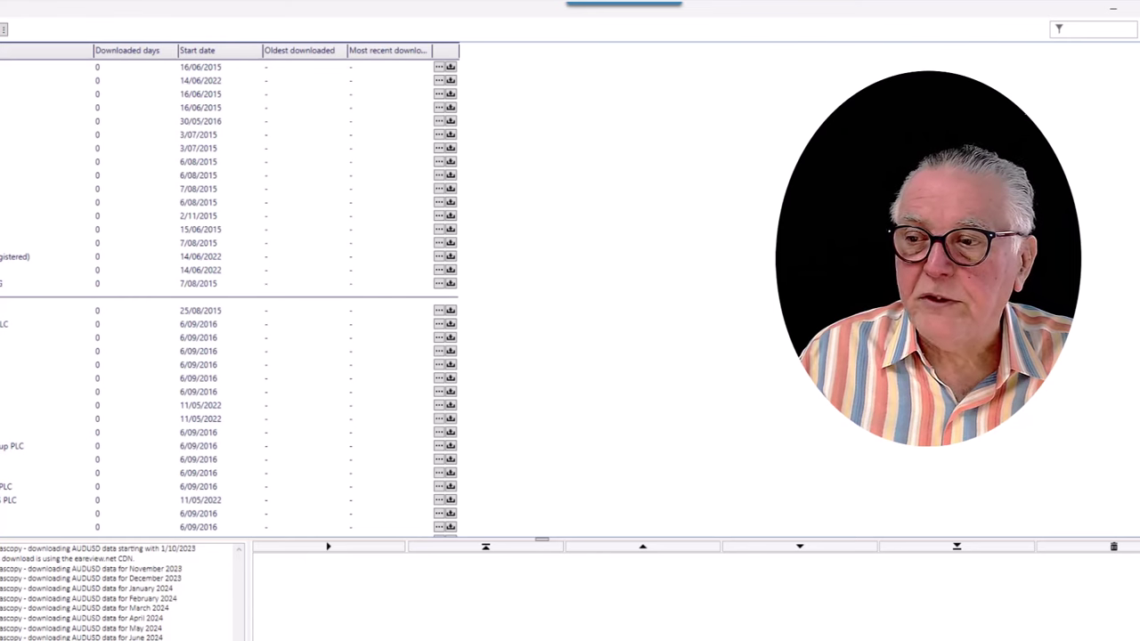
{"action": "scroll", "coordinate": [230, 294], "scroll_direction": "down", "scroll_amount": 10}
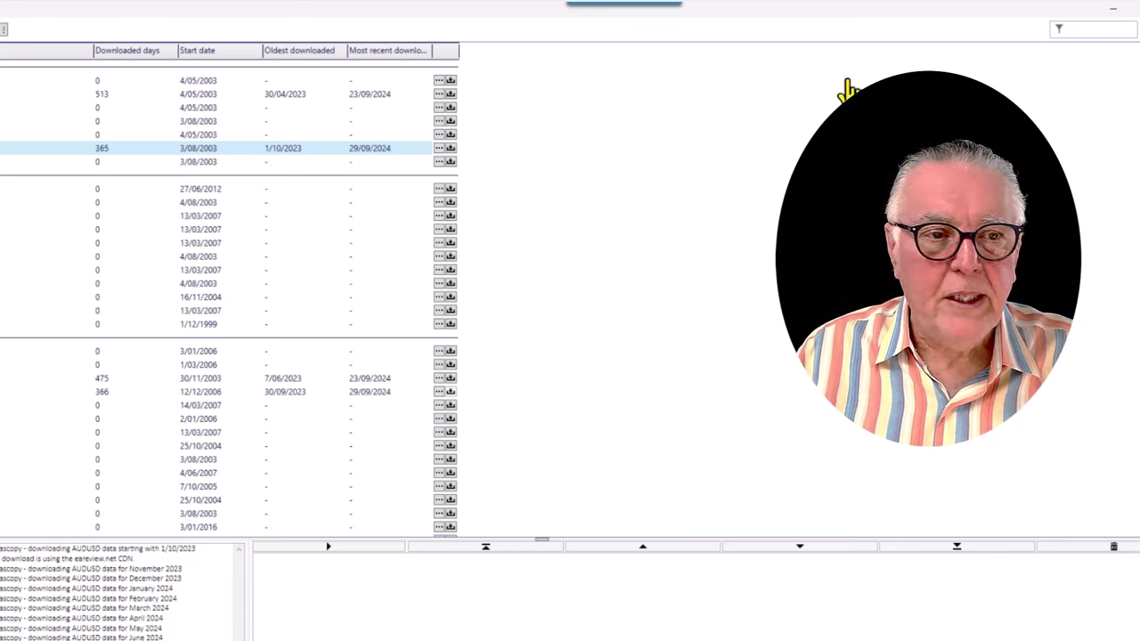
Return to the EURGBP tick data settings and review the spread, advanced, expert, exotic bars, margin and basic options
{"action": "left_click", "coordinate": [1121, 16]}
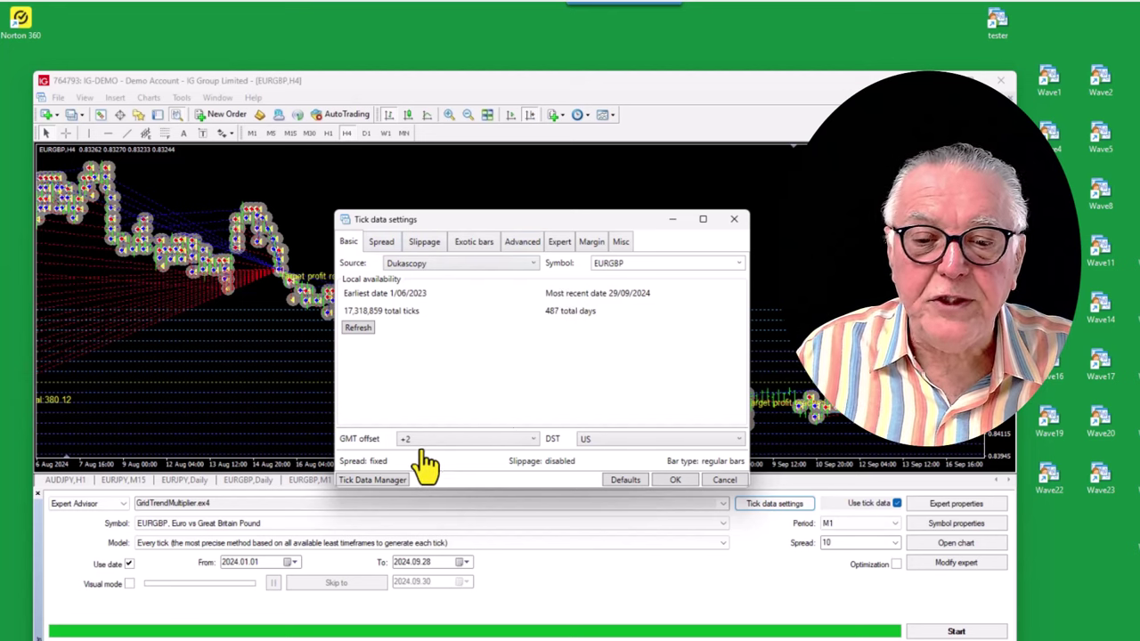
{"action": "left_click", "coordinate": [378, 243]}
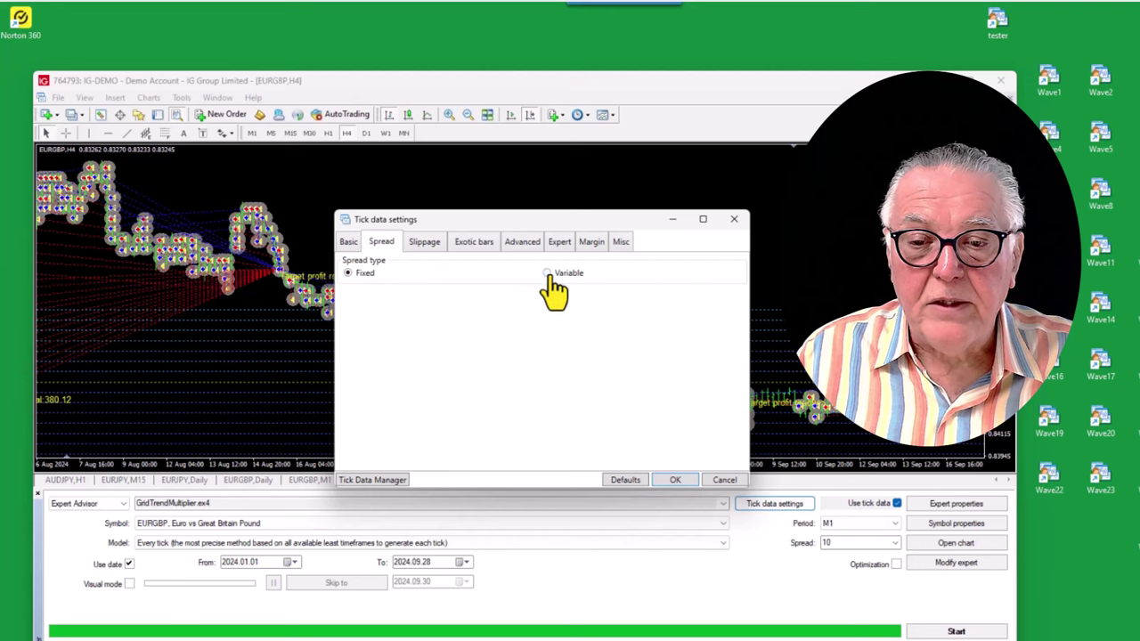
{"action": "left_click", "coordinate": [519, 246]}
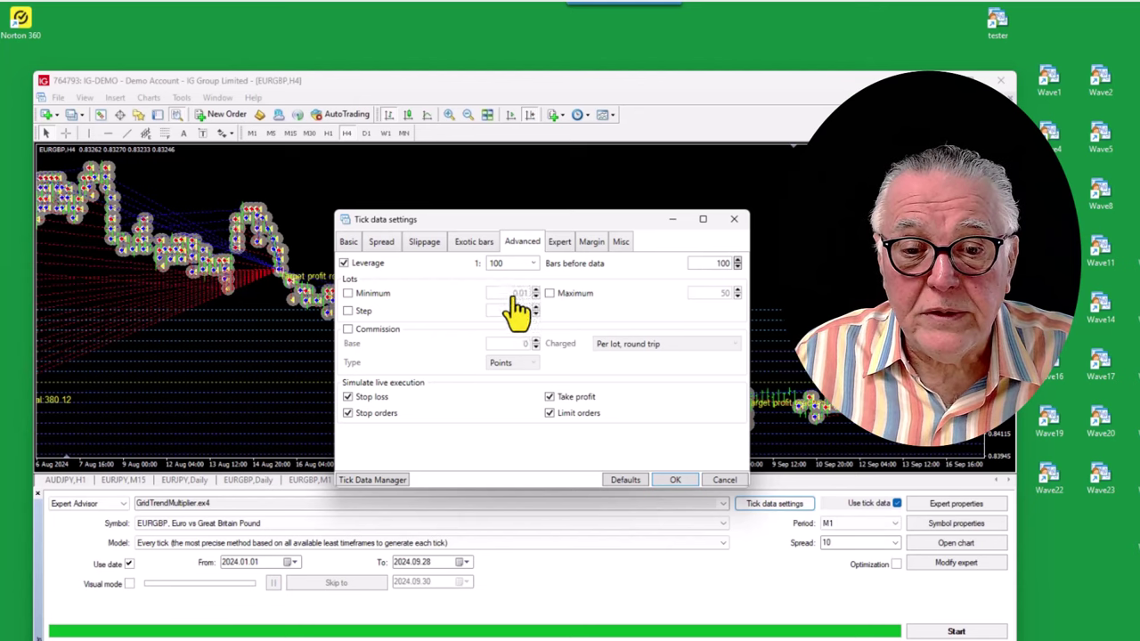
{"action": "left_click", "coordinate": [558, 246]}
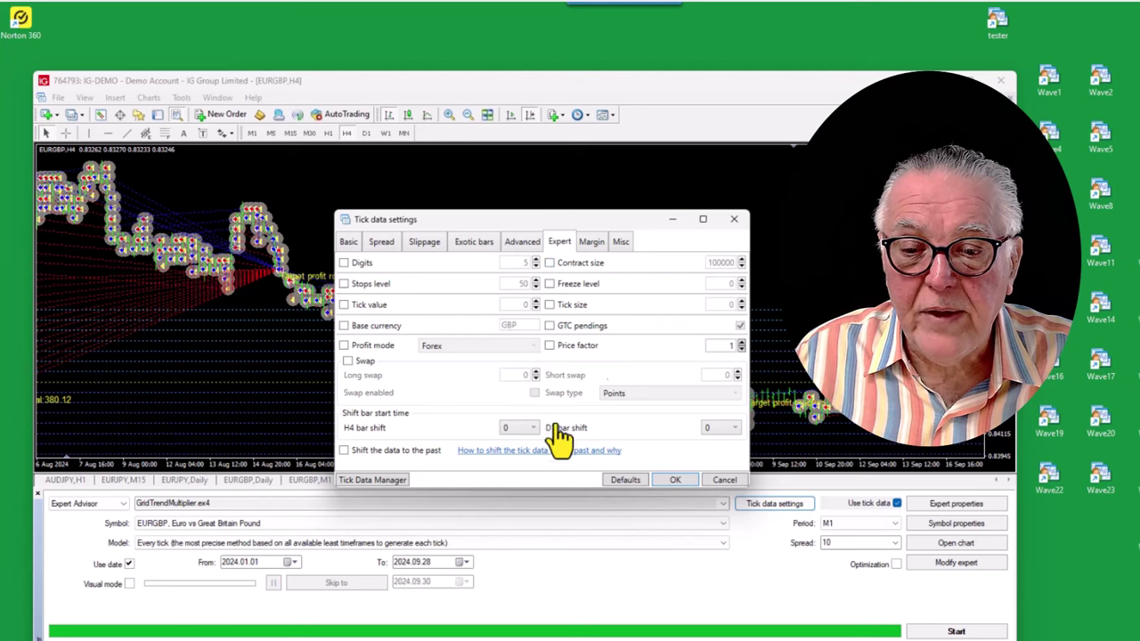
{"action": "left_click", "coordinate": [468, 257]}
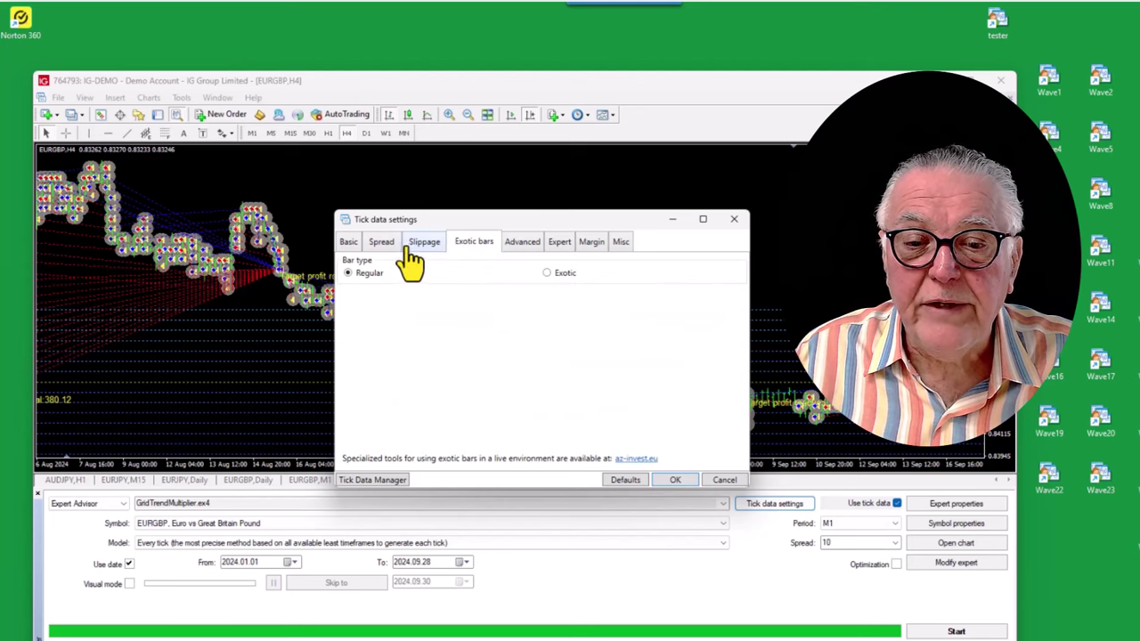
{"action": "left_click", "coordinate": [594, 248]}
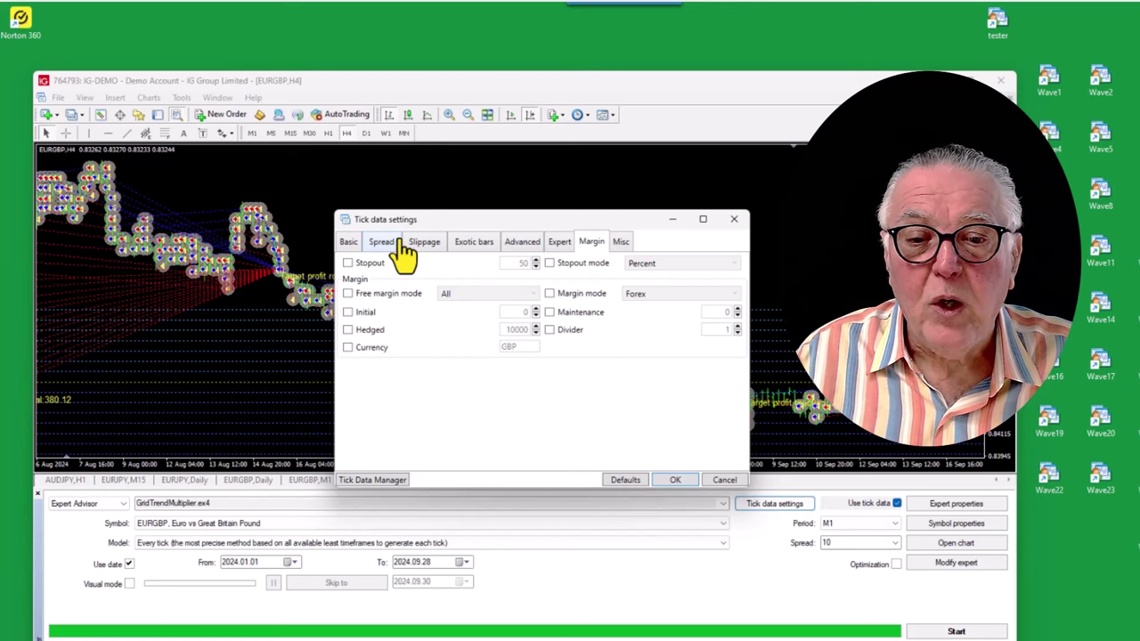
{"action": "left_click", "coordinate": [348, 241]}
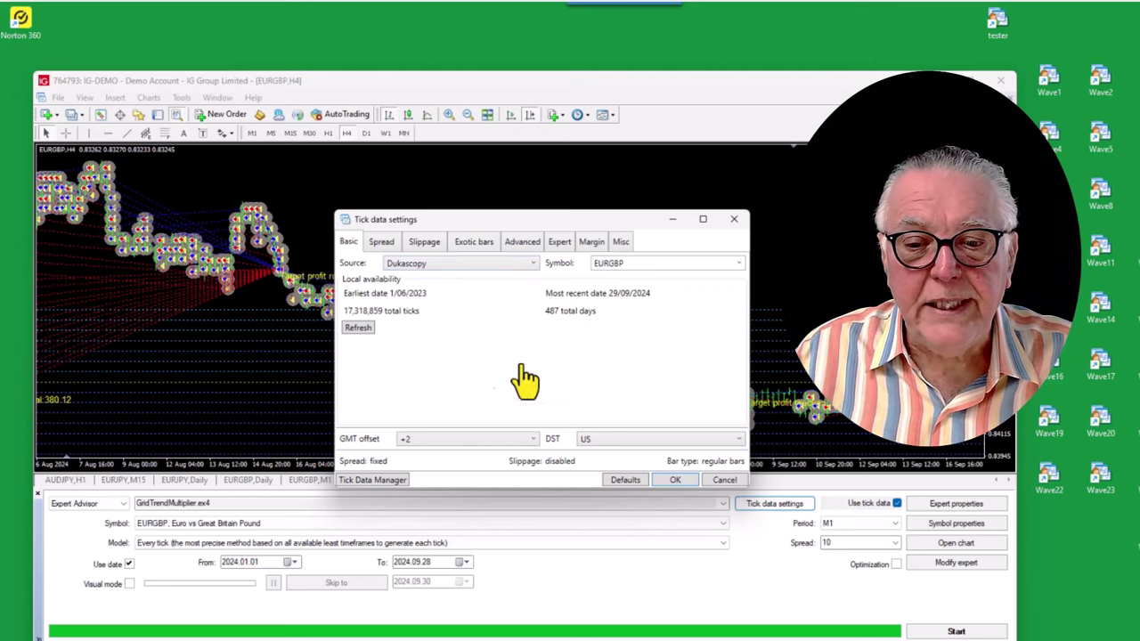
Accept the EURGBP tick data settings and check the local Dukascopy tick data availability for GBPUSD
{"action": "left_click", "coordinate": [675, 480]}
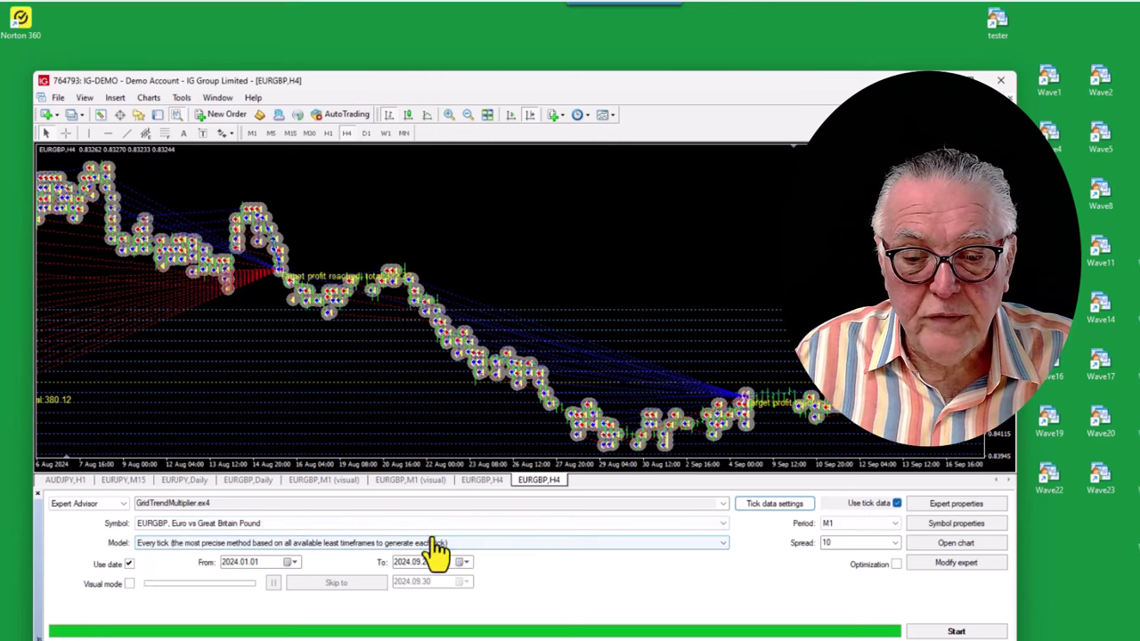
{"action": "left_click", "coordinate": [152, 526]}
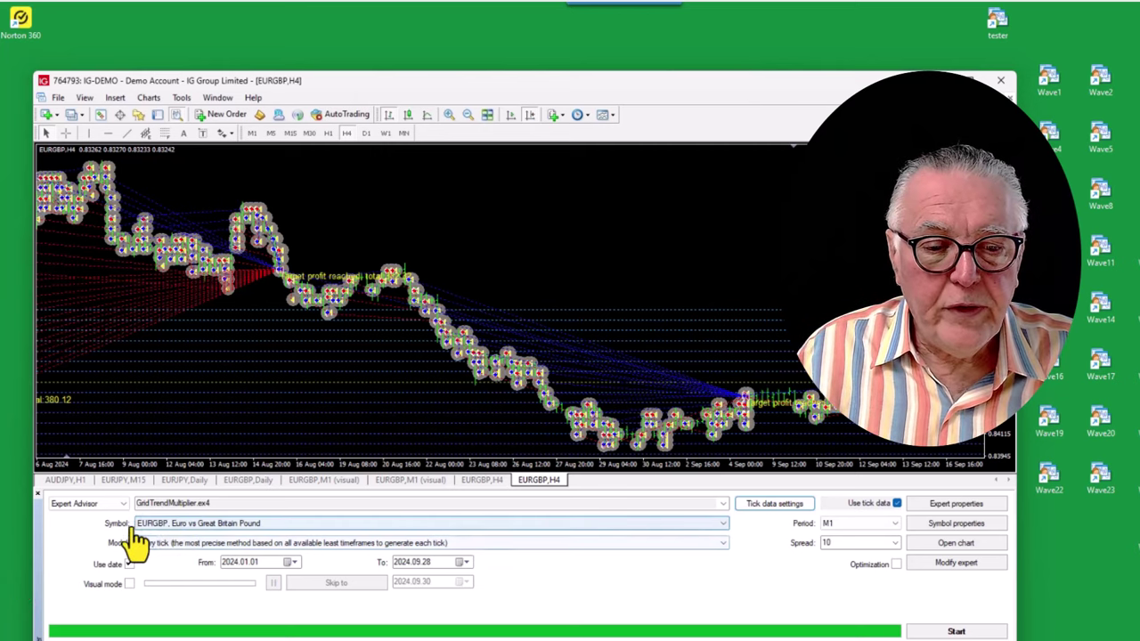
{"action": "left_click", "coordinate": [723, 525]}
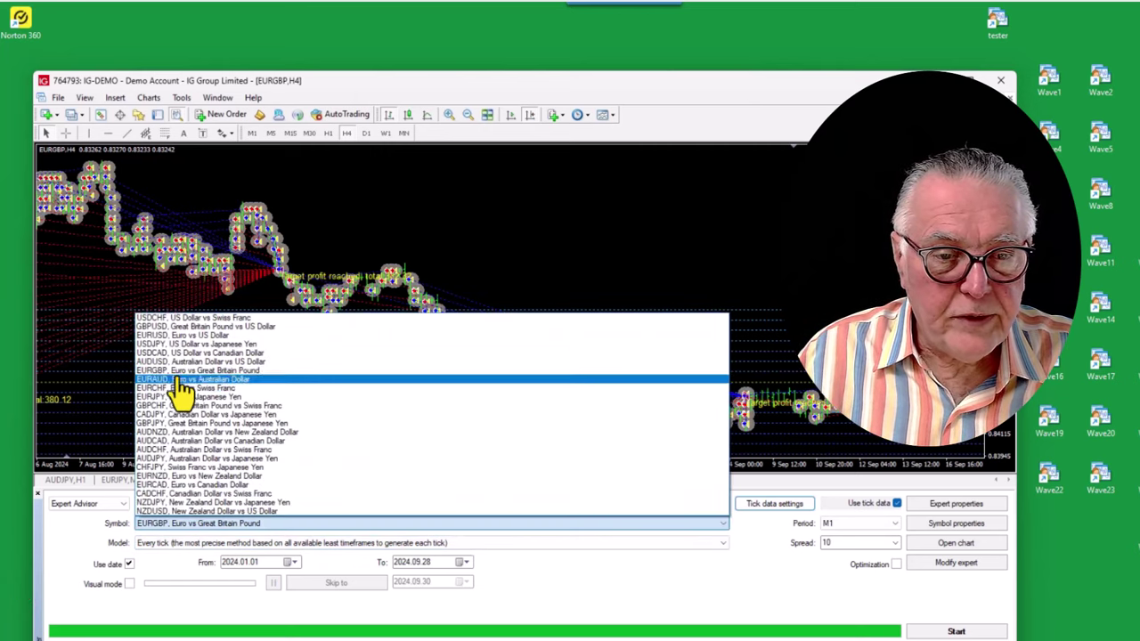
{"action": "left_click", "coordinate": [160, 327]}
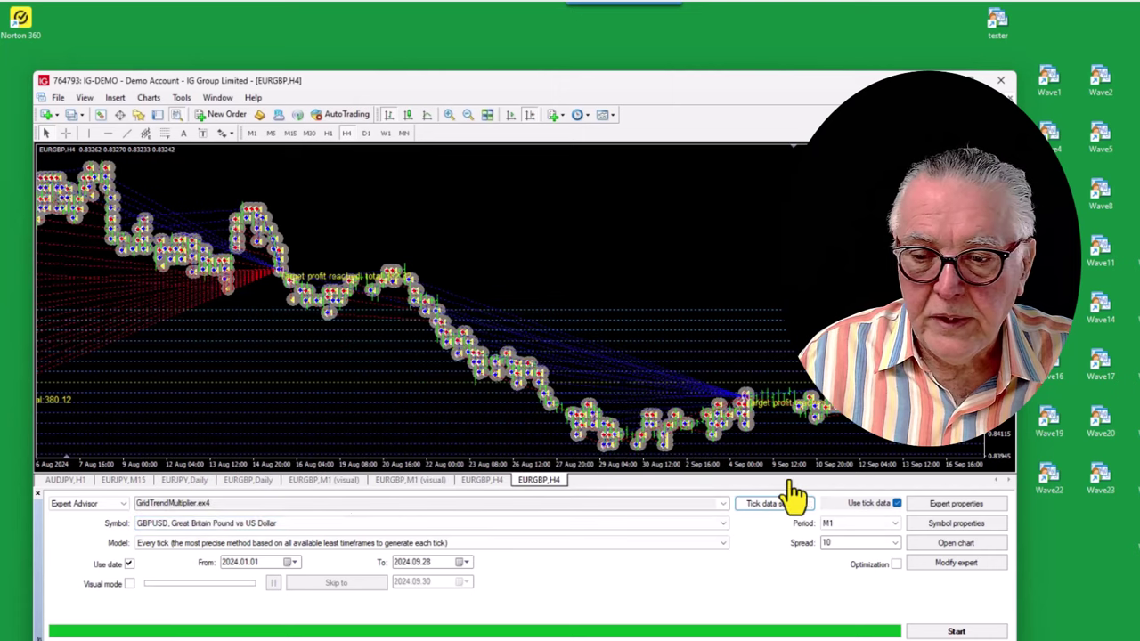
{"action": "left_click", "coordinate": [773, 505]}
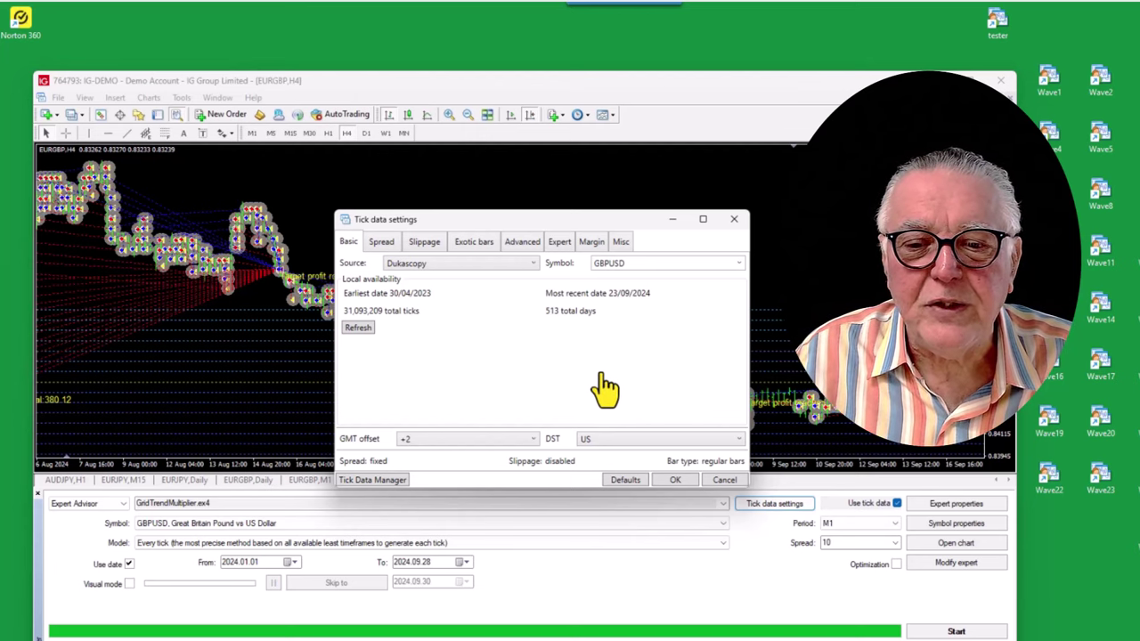
{"action": "left_click", "coordinate": [733, 218]}
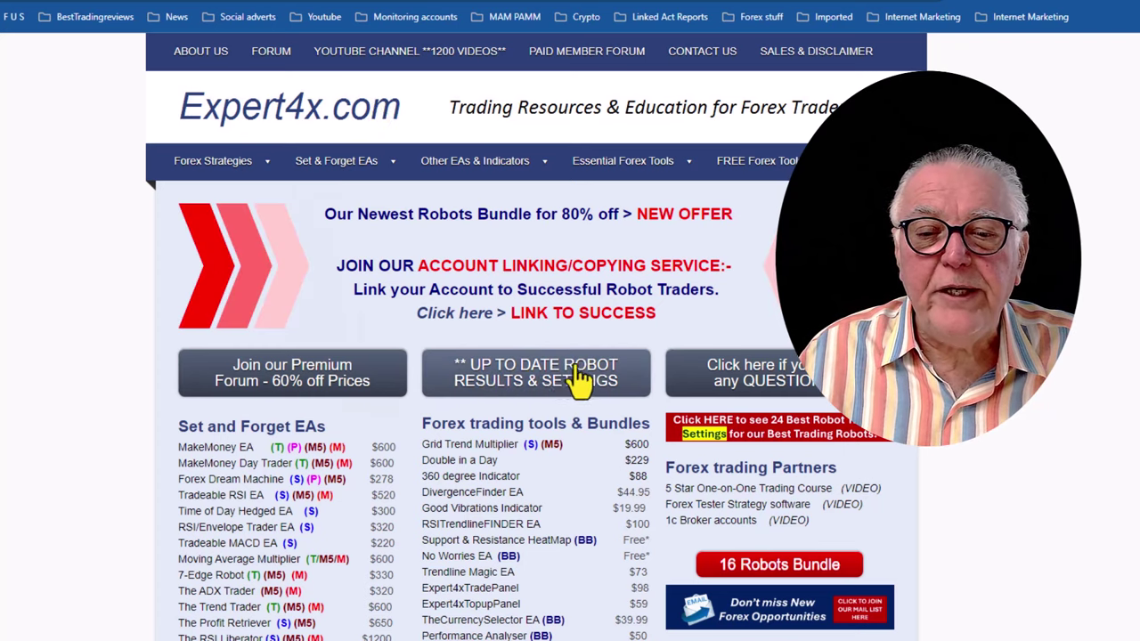
On the Expert4x website, open TheProfitRetriever's Same Direction Analysis for the year ended August 31, 2024
{"action": "left_click", "coordinate": [539, 390]}
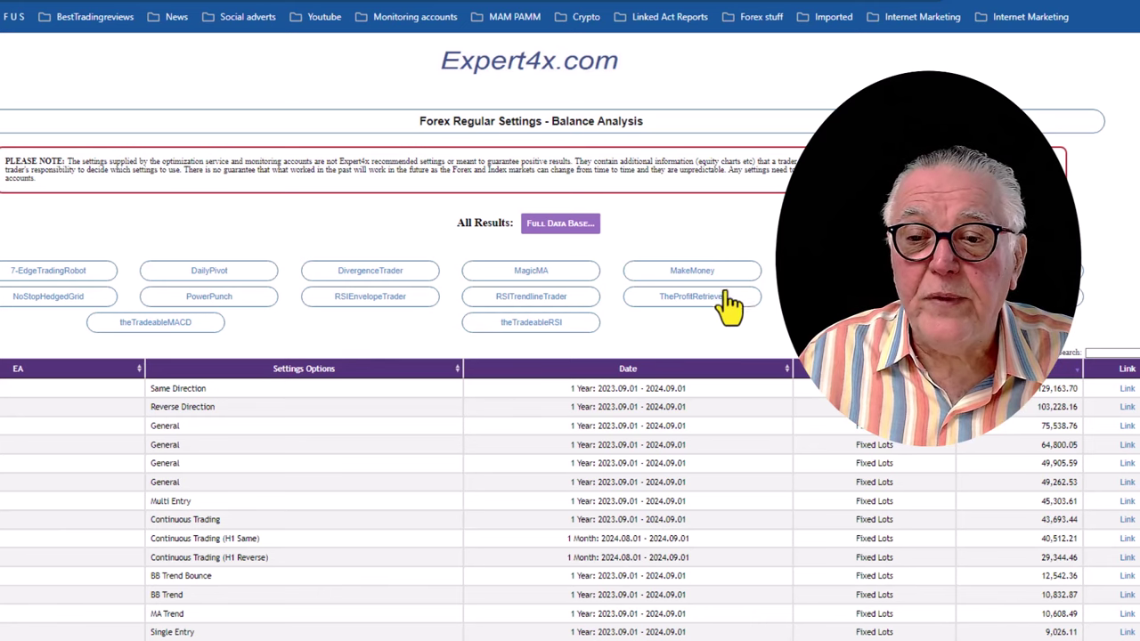
{"action": "left_click", "coordinate": [690, 303]}
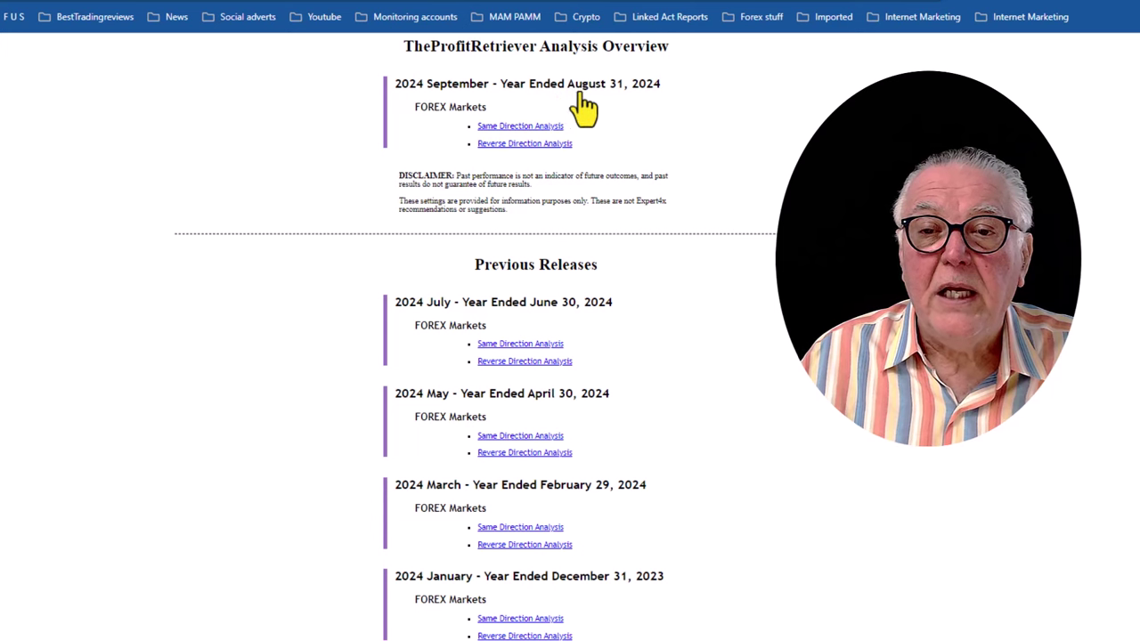
{"action": "left_click", "coordinate": [517, 129]}
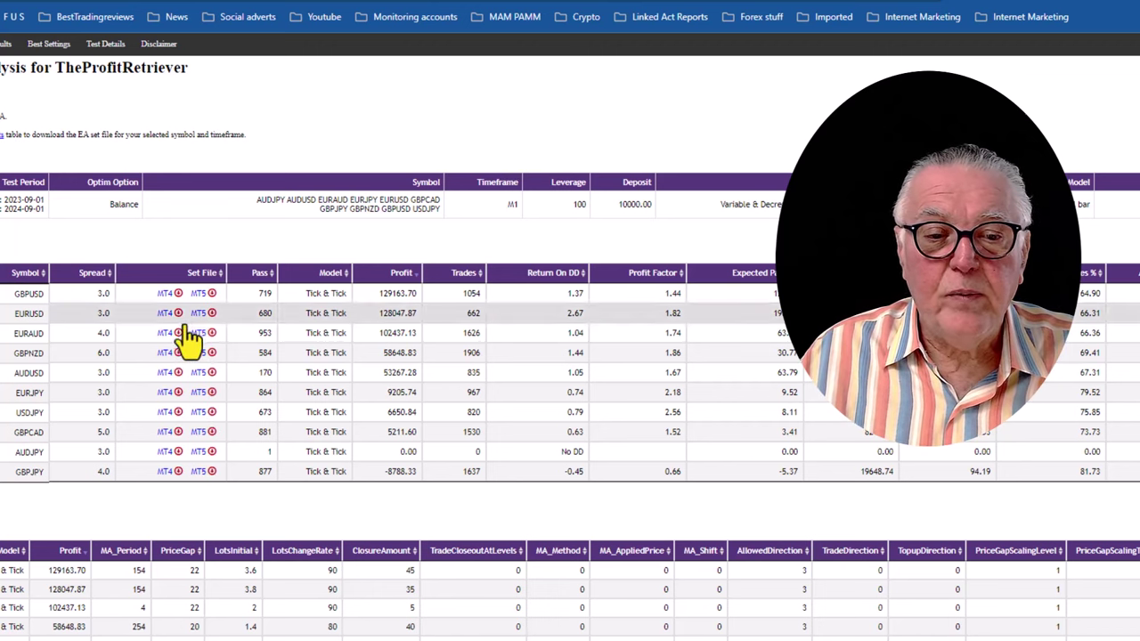
Examine the Profit column, set files and test details in TheProfitRetriever analysis, including the optimization input ranges
{"action": "left_click", "coordinate": [400, 274]}
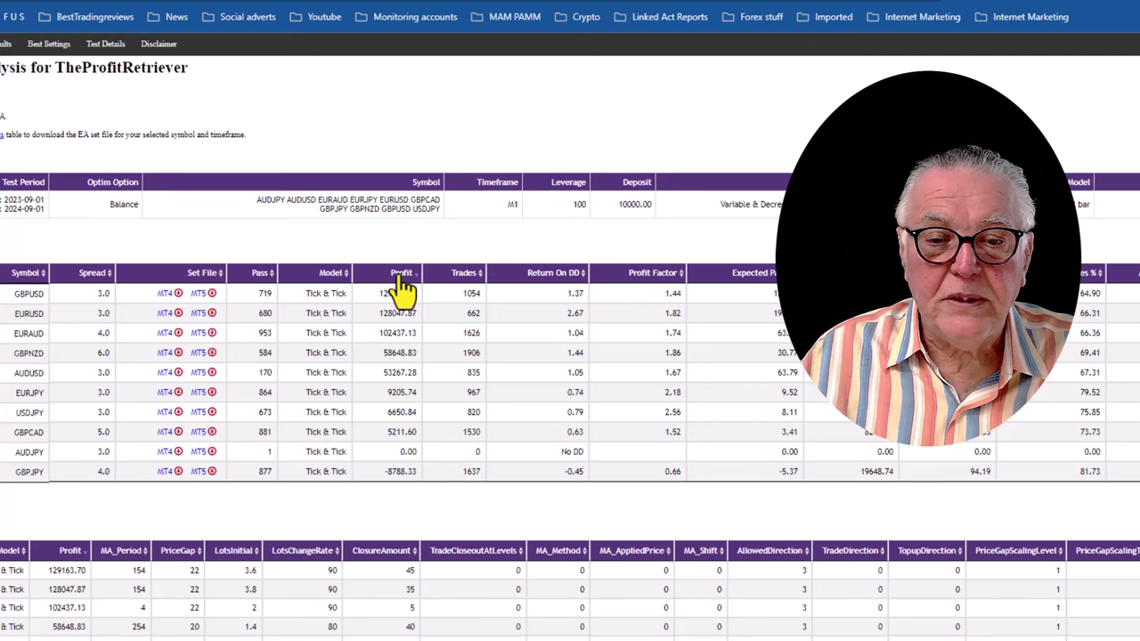
{"action": "left_click", "coordinate": [400, 277]}
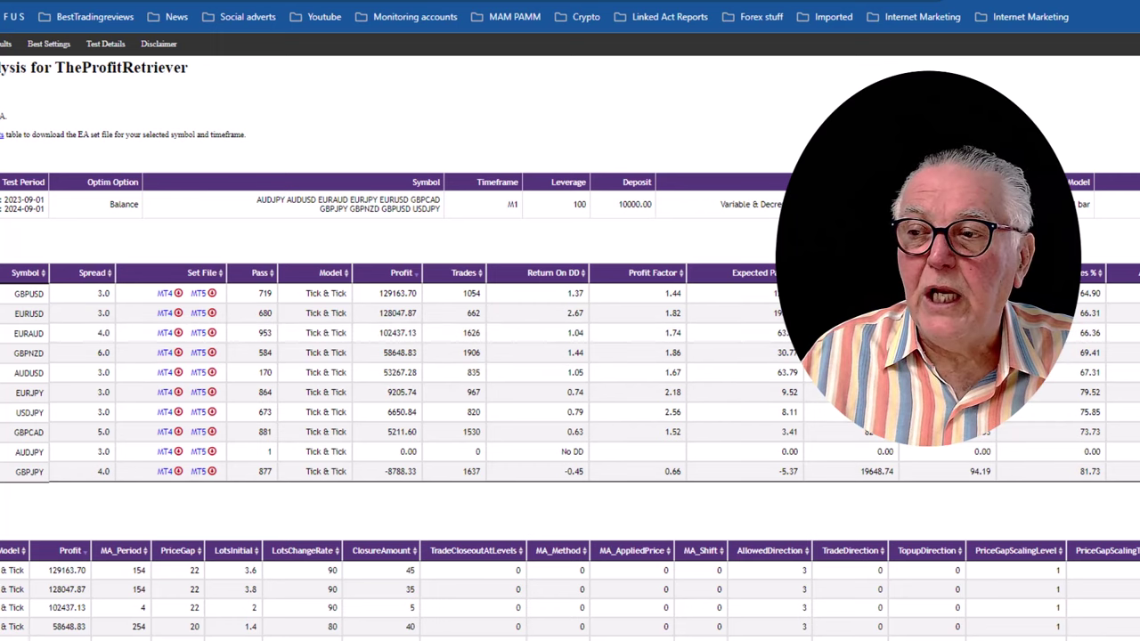
{"action": "scroll", "coordinate": [962, 223], "scroll_direction": "down", "scroll_amount": 5}
{"action": "scroll", "coordinate": [570, 348], "scroll_direction": "down", "scroll_amount": 10}
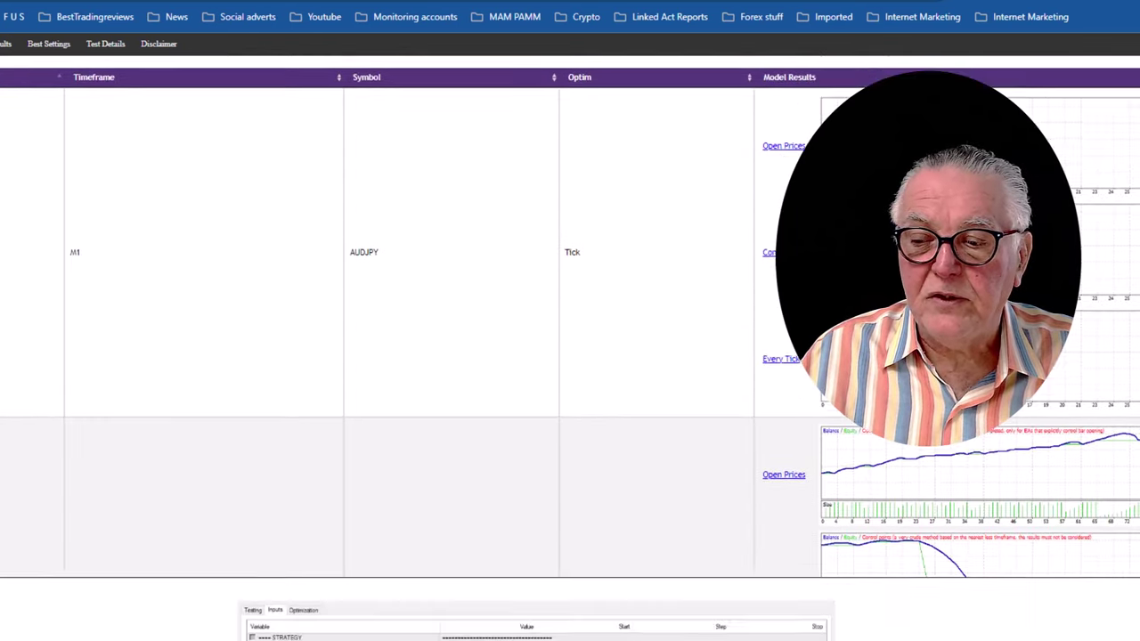
{"action": "scroll", "coordinate": [969, 559], "scroll_direction": "down", "scroll_amount": 3}
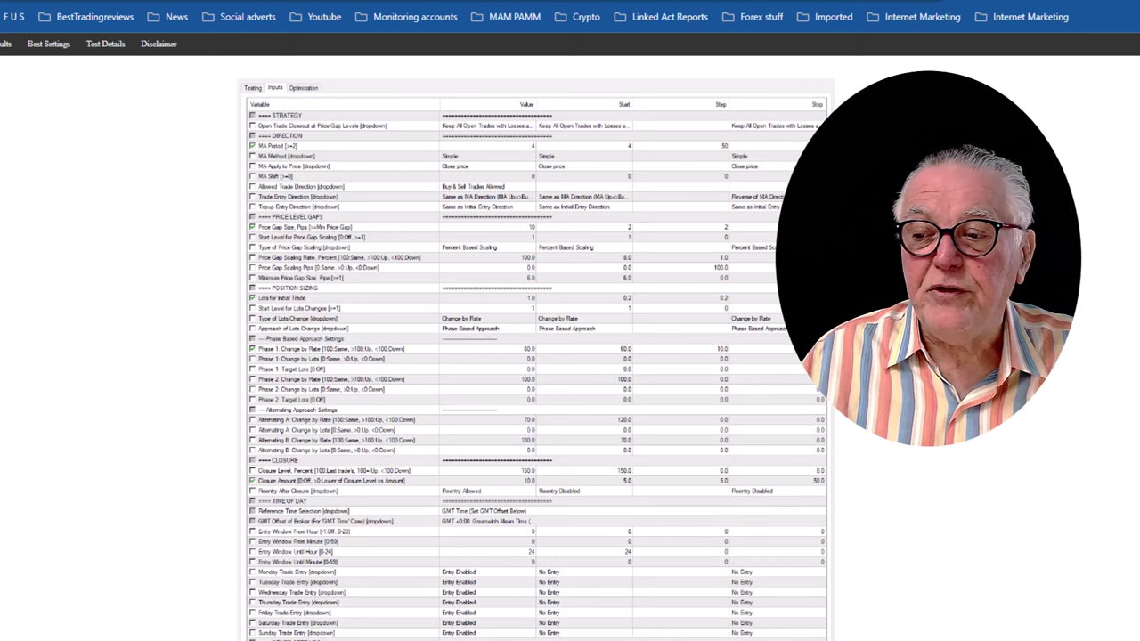
{"action": "scroll", "coordinate": [446, 330], "scroll_direction": "up", "scroll_amount": 20}
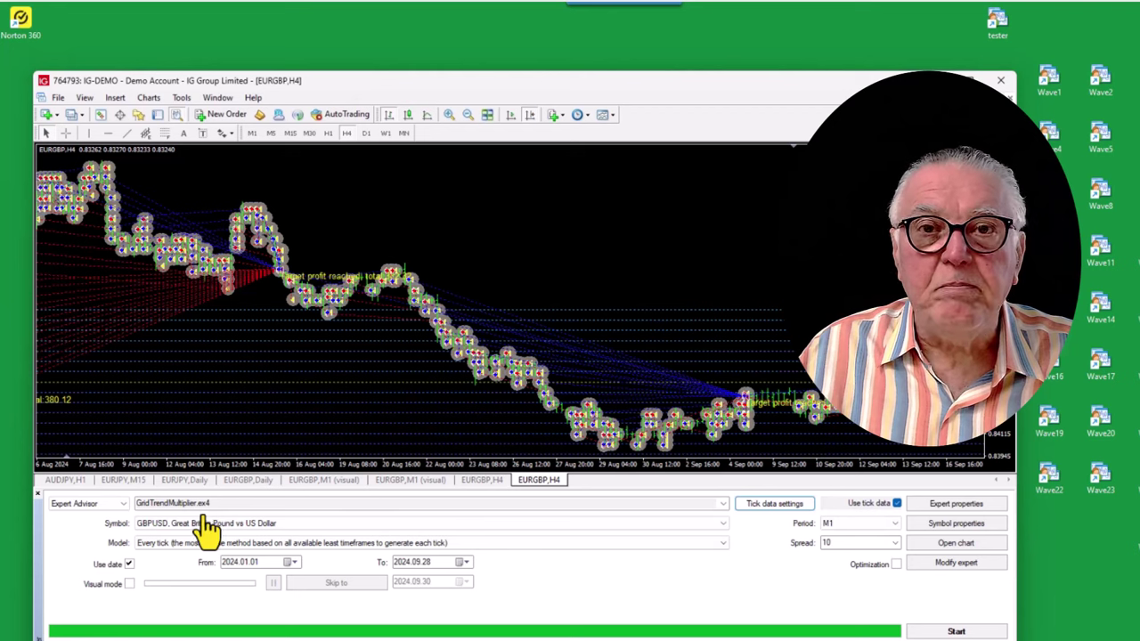
Back in MetaTrader 4, select EURGBP for testing and set the expert's Target Profit Amount to 0, excluding it from optimization
{"action": "left_click", "coordinate": [723, 526]}
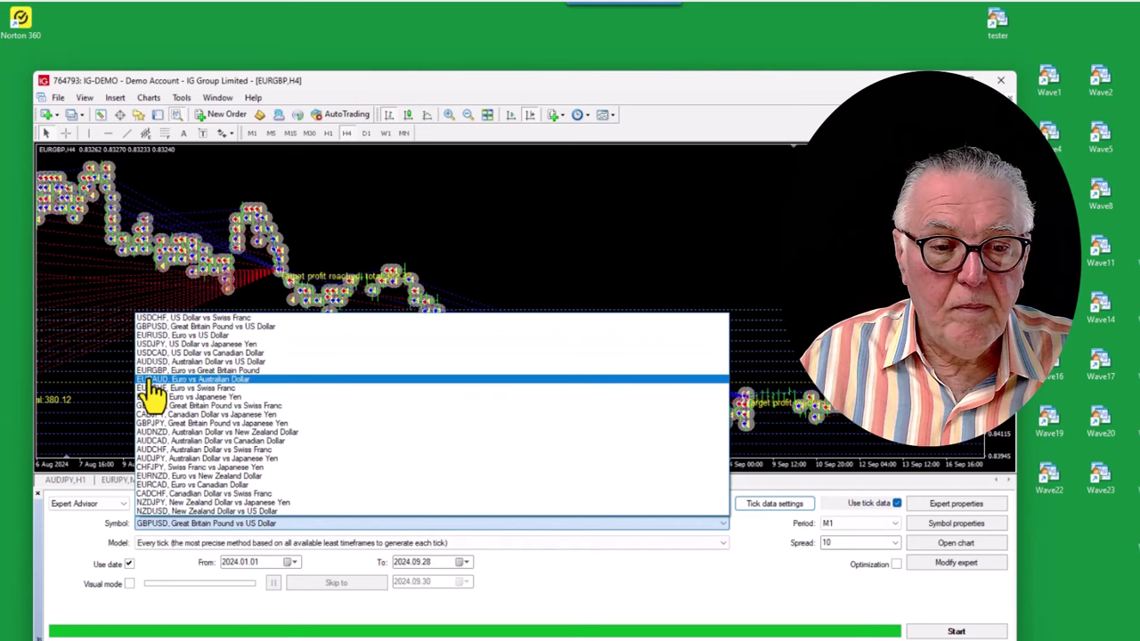
{"action": "left_click", "coordinate": [155, 370]}
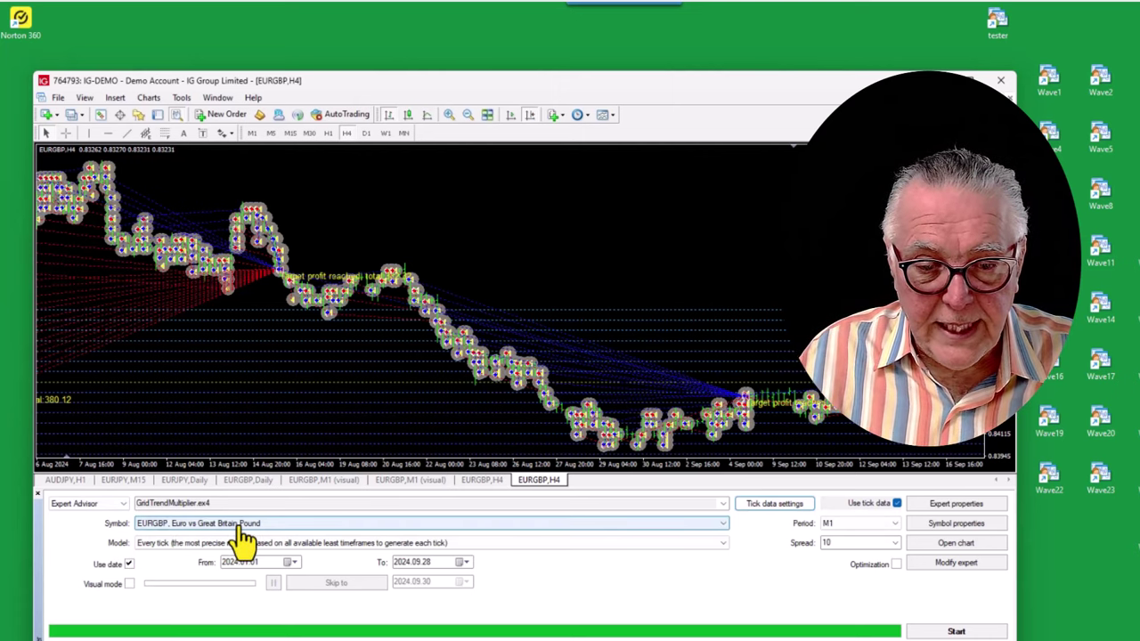
{"action": "left_click", "coordinate": [944, 505]}
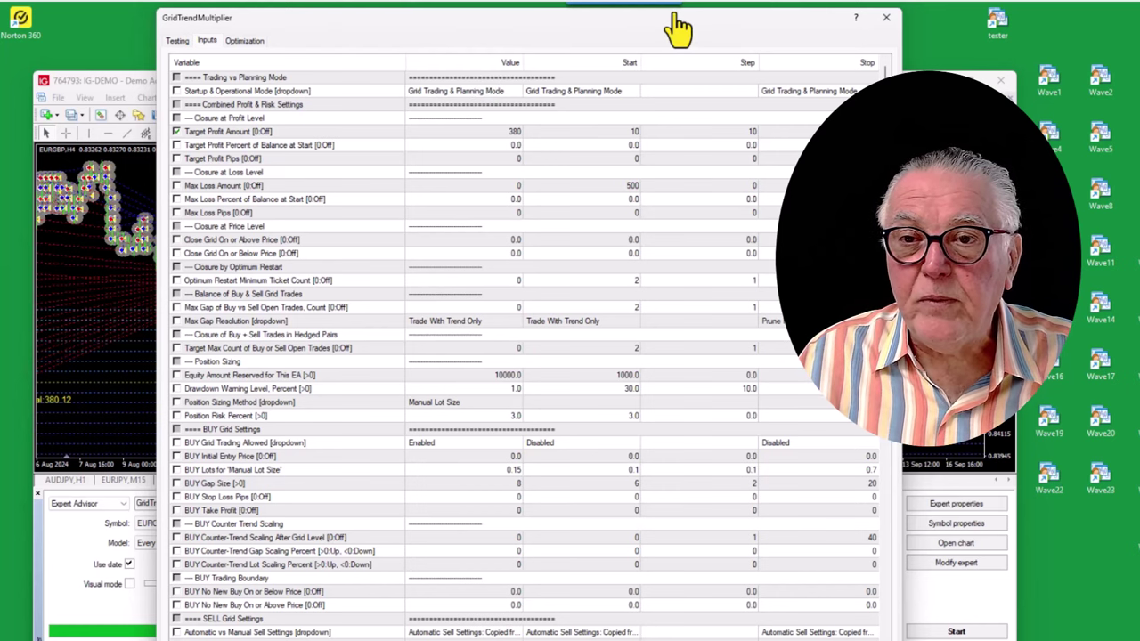
{"action": "left_click_drag", "start_coordinate": [680, 29], "coordinate": [677, 9]}
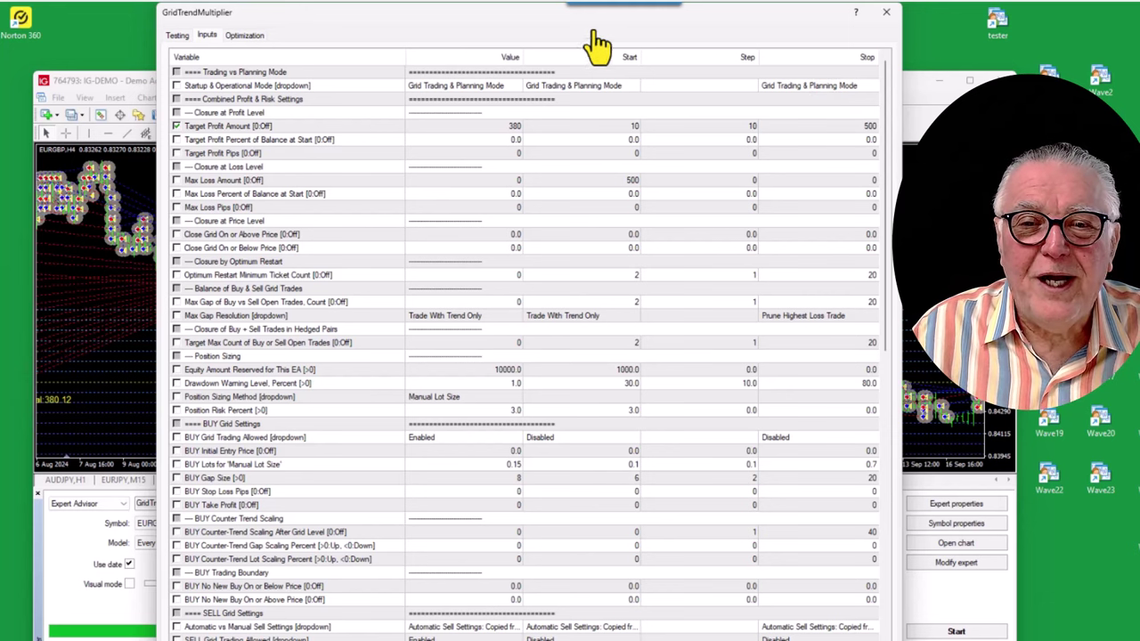
{"action": "double_click", "coordinate": [513, 129]}
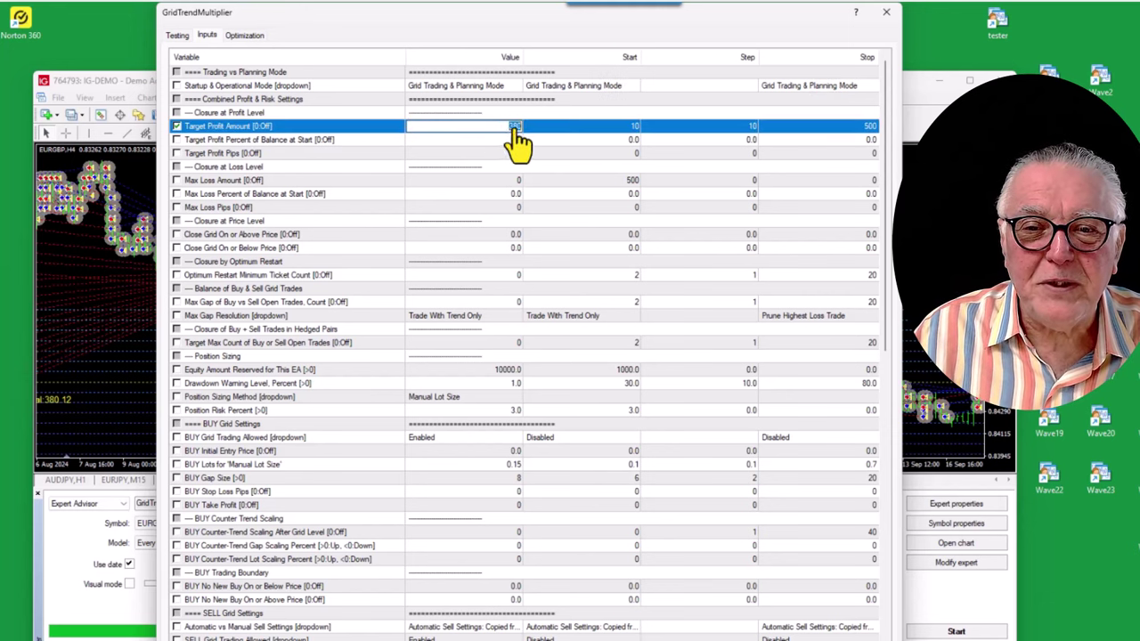
{"action": "type", "text": "0"}
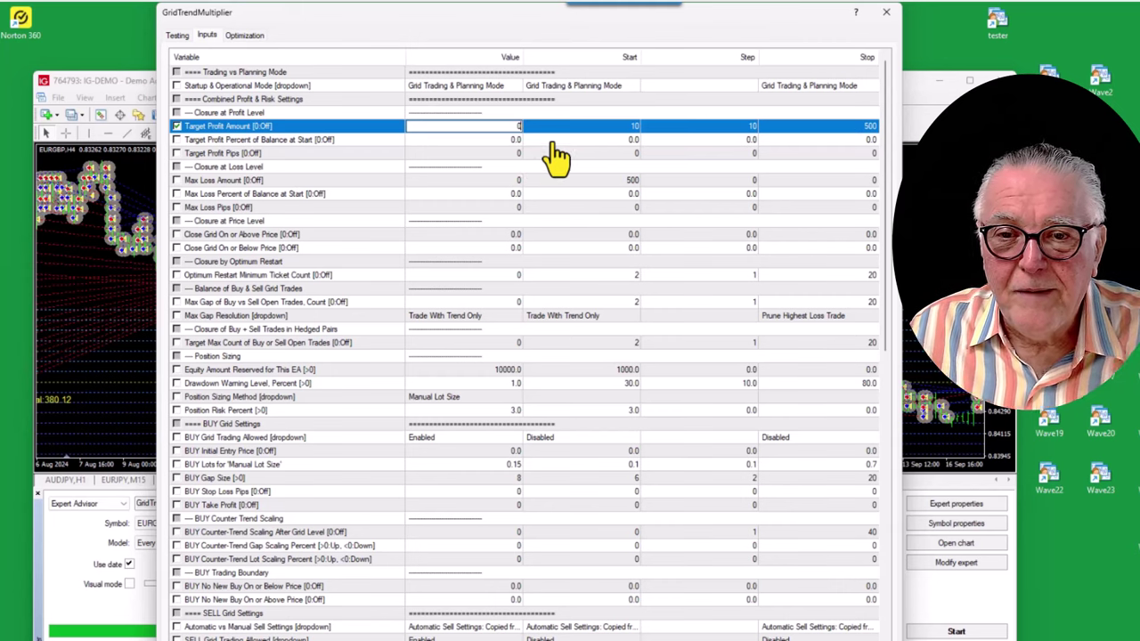
{"action": "left_click", "coordinate": [554, 143]}
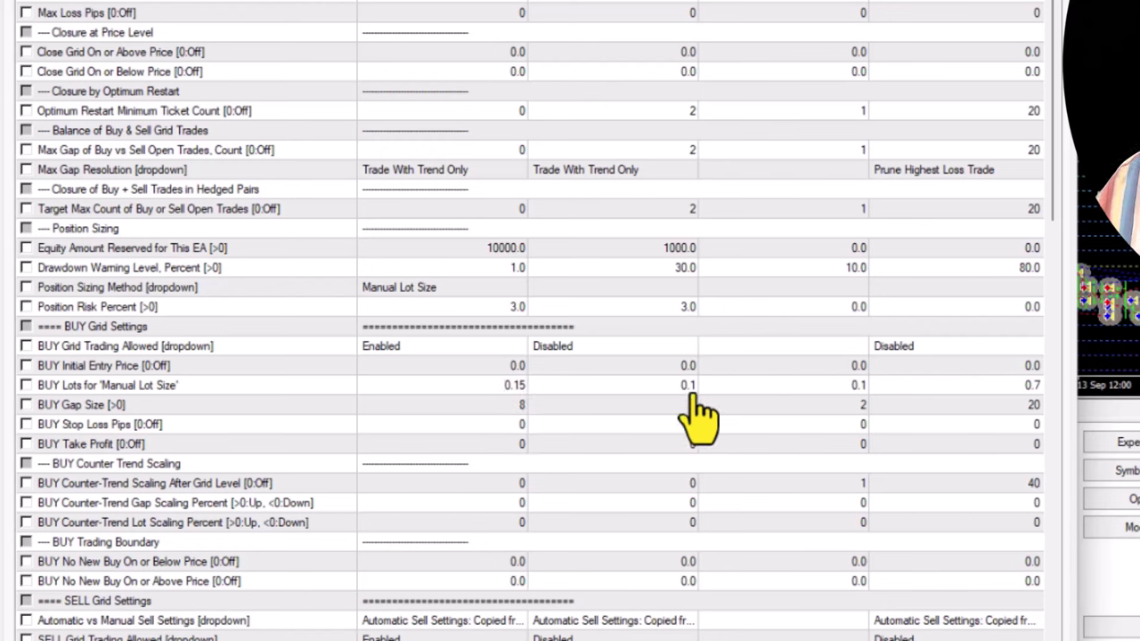
Include BUY Lots for 'Manual Lot Size' and BUY Gap Size in the optimization and review the remaining grid inputs
{"action": "left_click", "coordinate": [784, 387]}
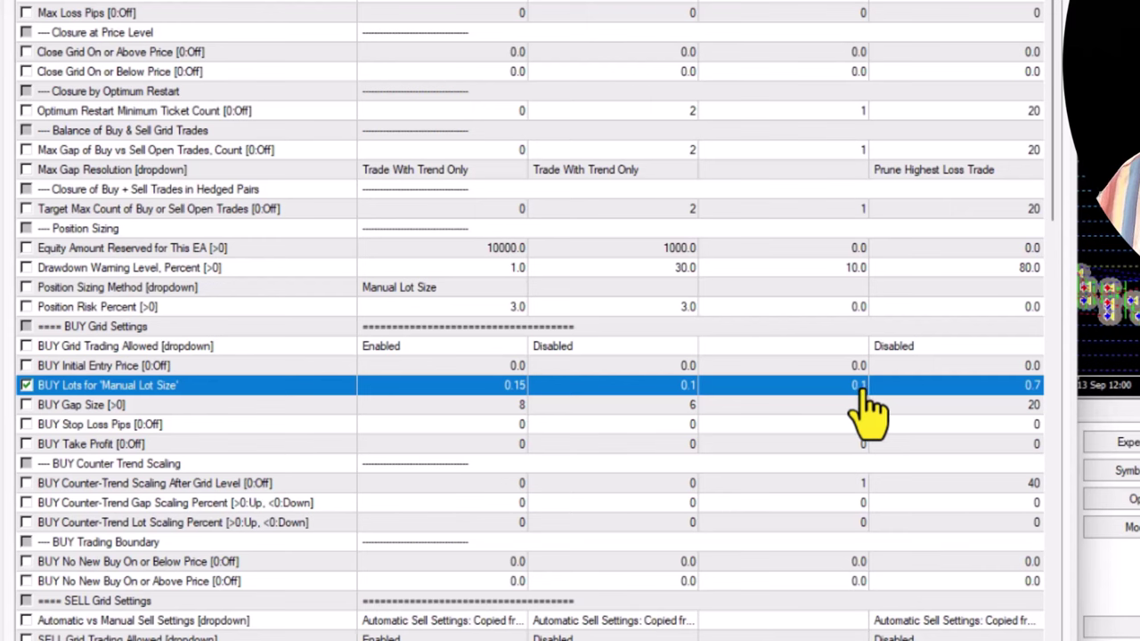
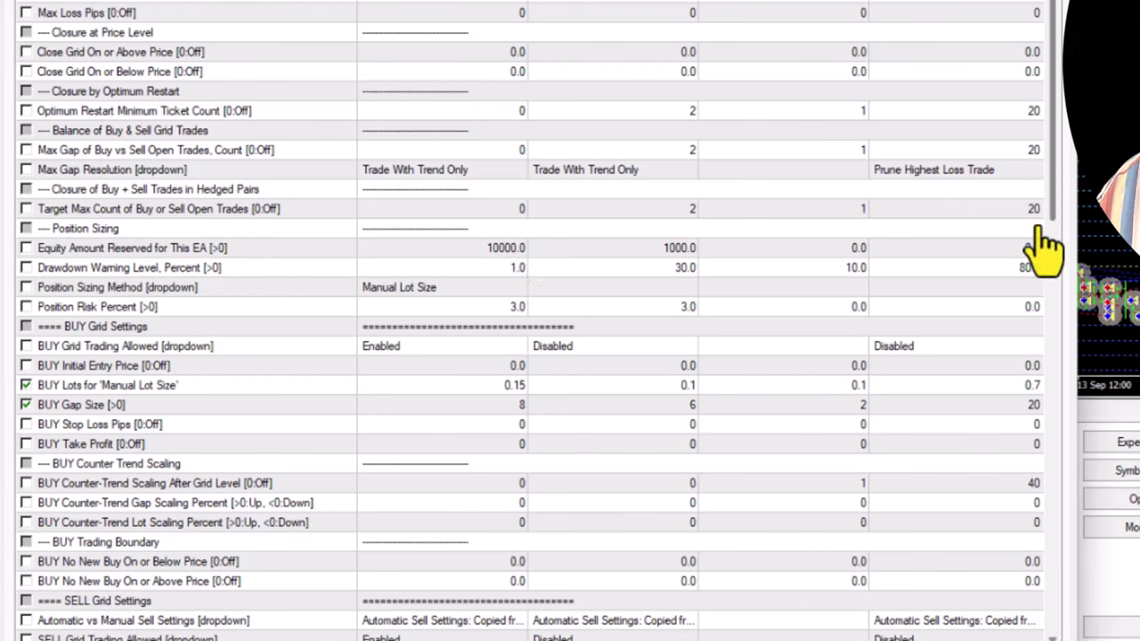
{"action": "scroll", "coordinate": [1060, 258], "scroll_direction": "down", "scroll_amount": 1}
{"action": "left_click_drag", "start_coordinate": [1060, 259], "coordinate": [1043, 310]}
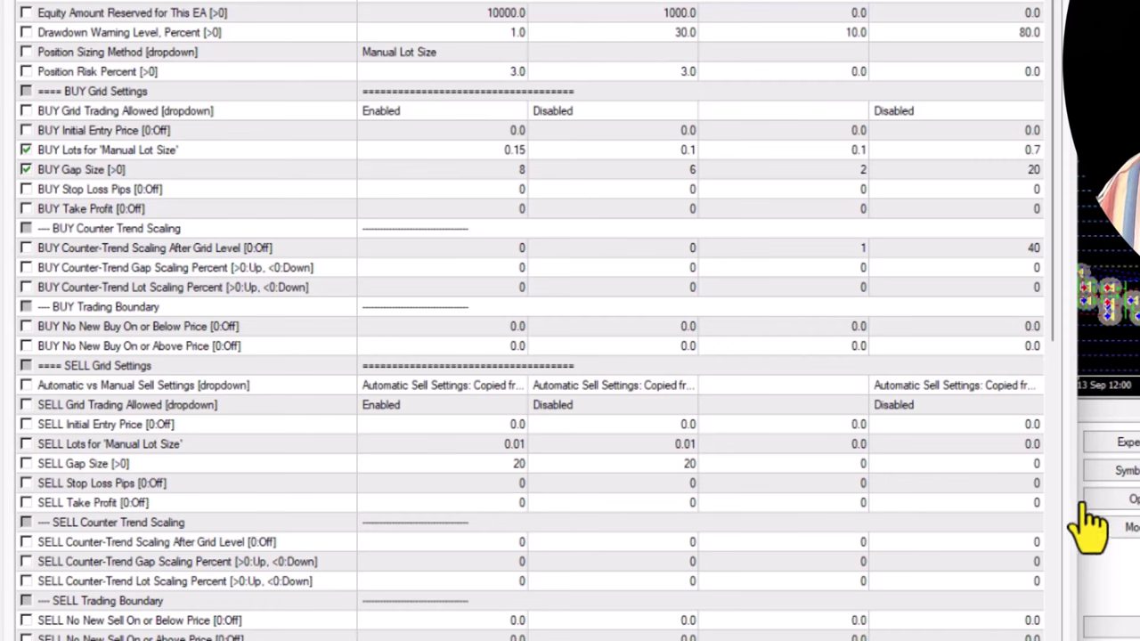
{"action": "left_click_drag", "start_coordinate": [1064, 344], "coordinate": [1062, 159]}
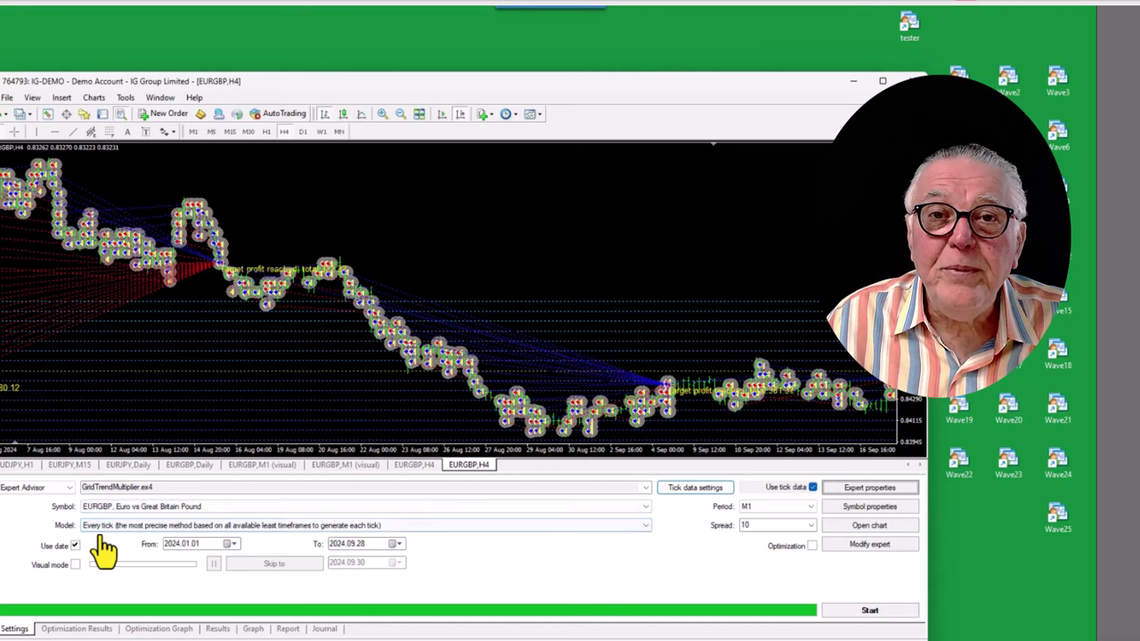
Set the testing model to Open prices only and run the EURGBP backtest
{"action": "left_click", "coordinate": [646, 529]}
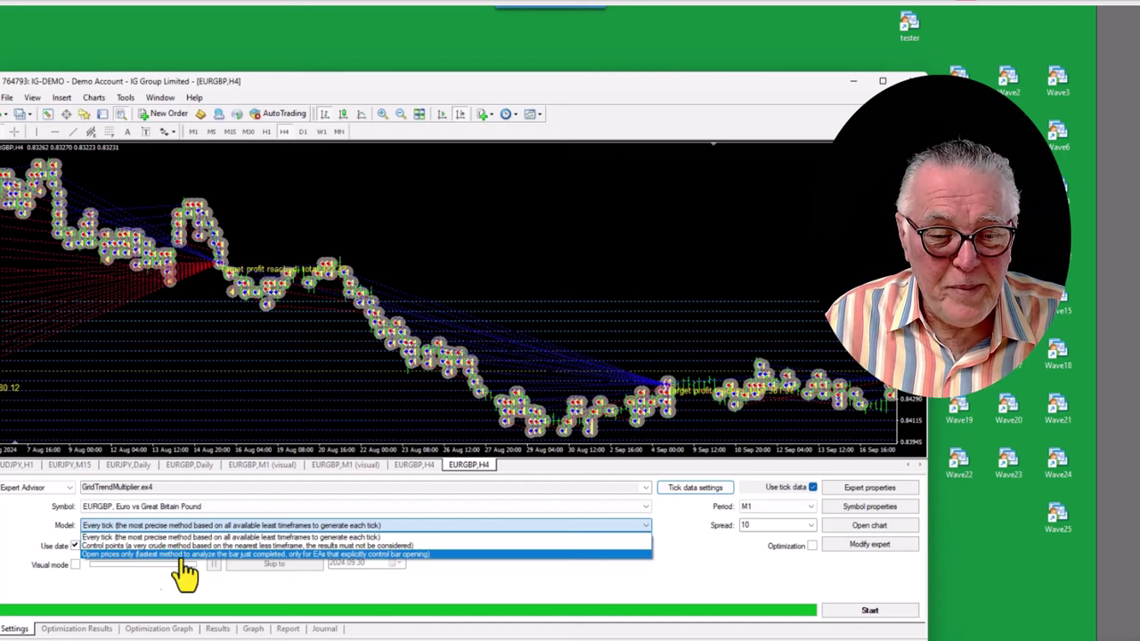
{"action": "left_click", "coordinate": [123, 554]}
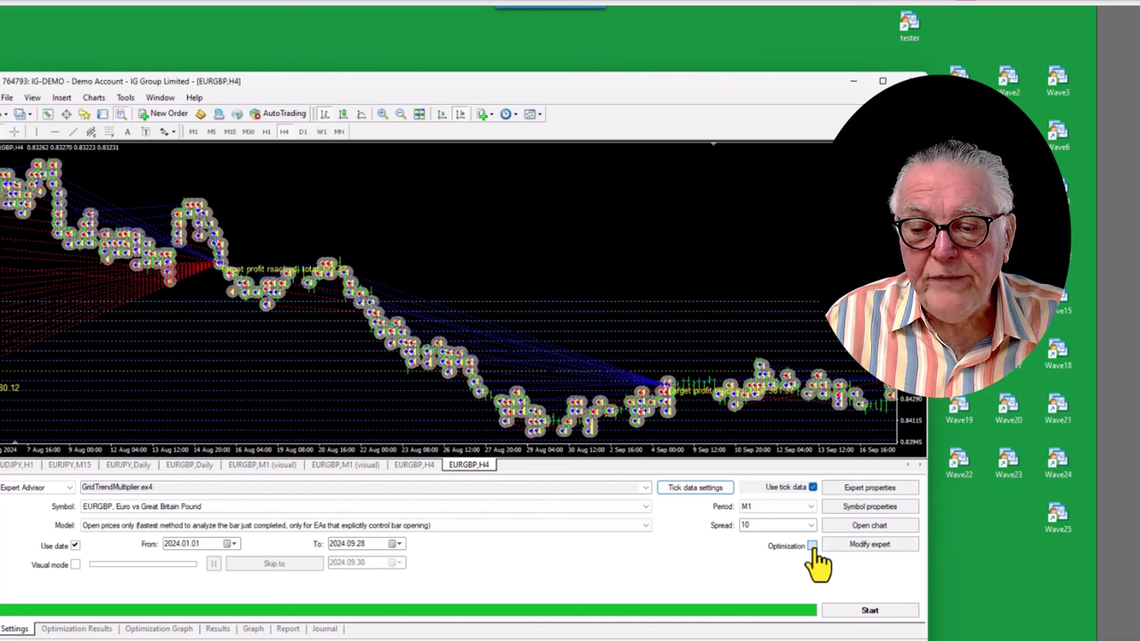
{"action": "left_click", "coordinate": [870, 613]}
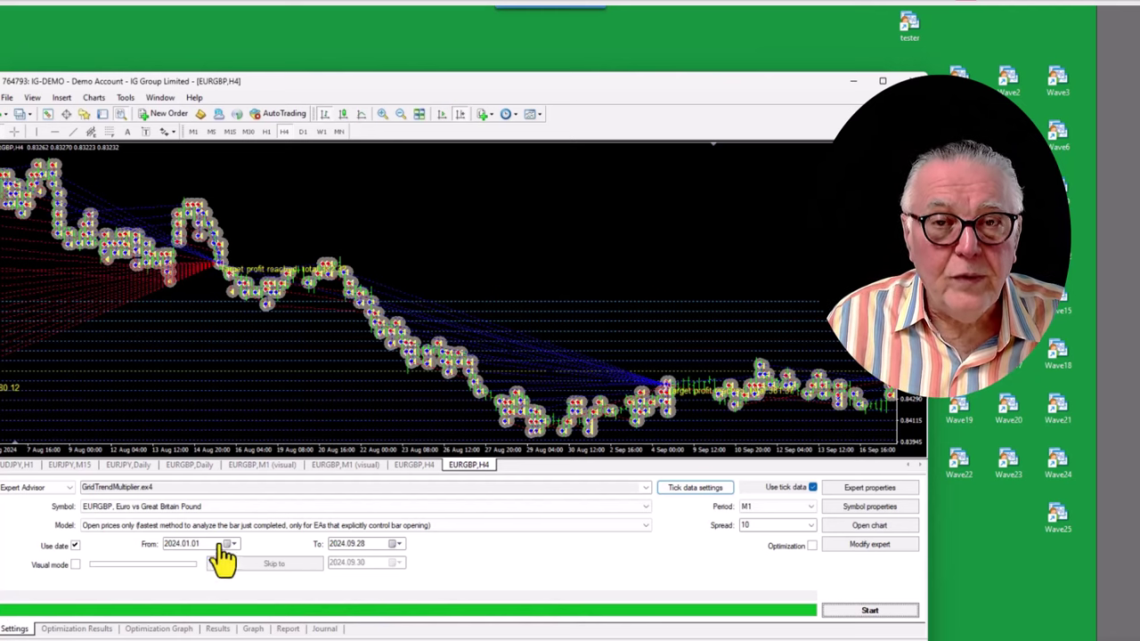
Check the expert's input values and review the backtest report's profit, drawdown and trade statistics
{"action": "left_click", "coordinate": [856, 488]}
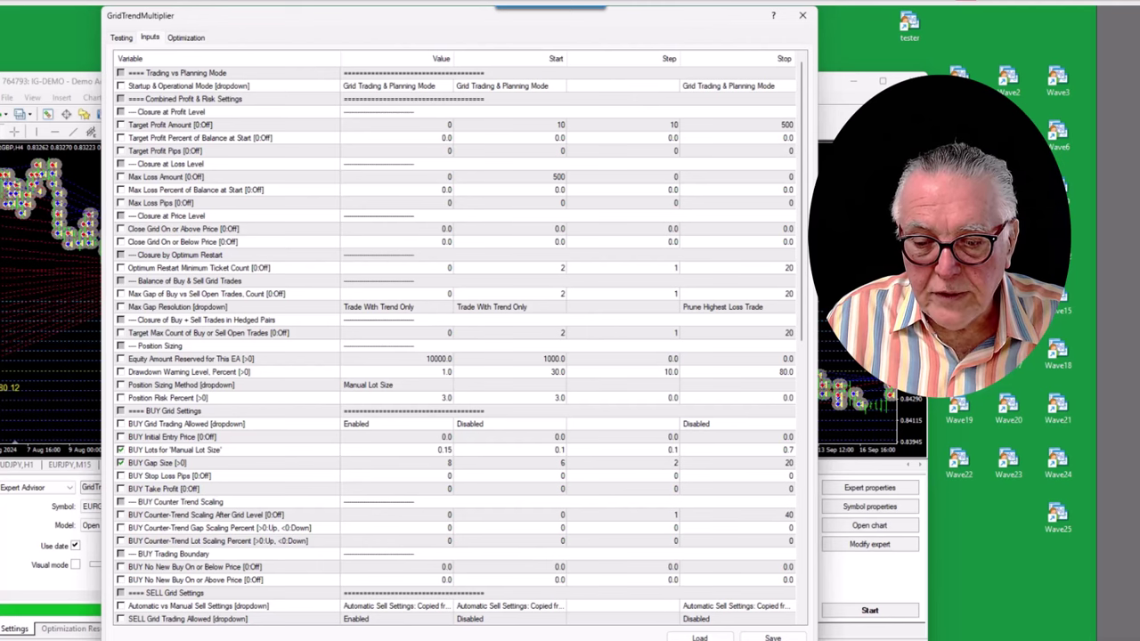
{"action": "key", "text": "Return"}
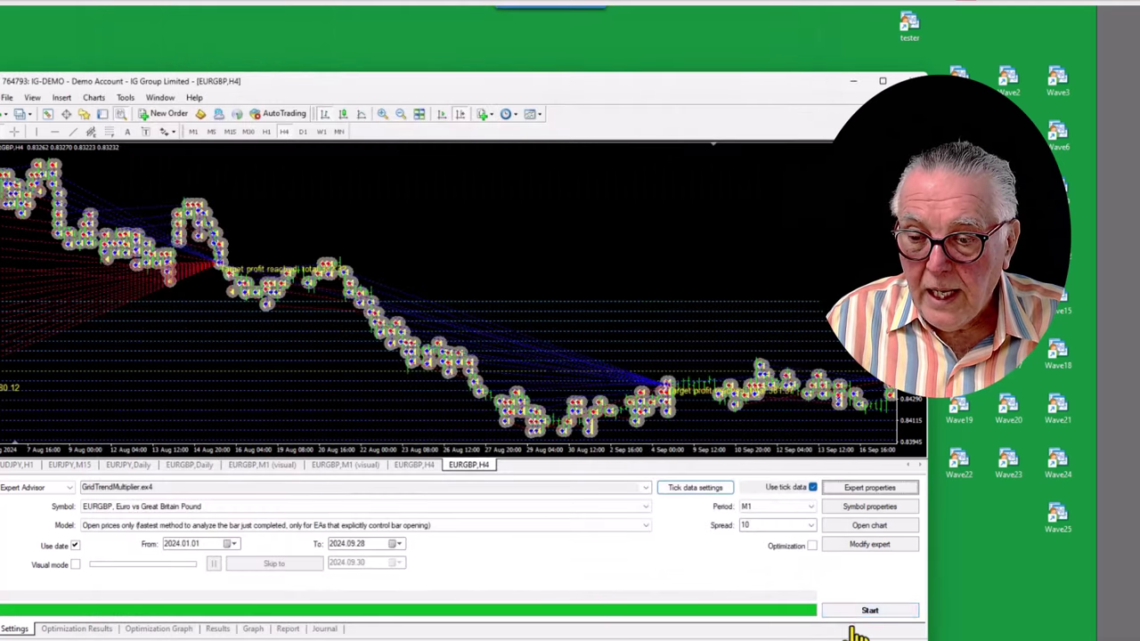
{"action": "left_click", "coordinate": [287, 629]}
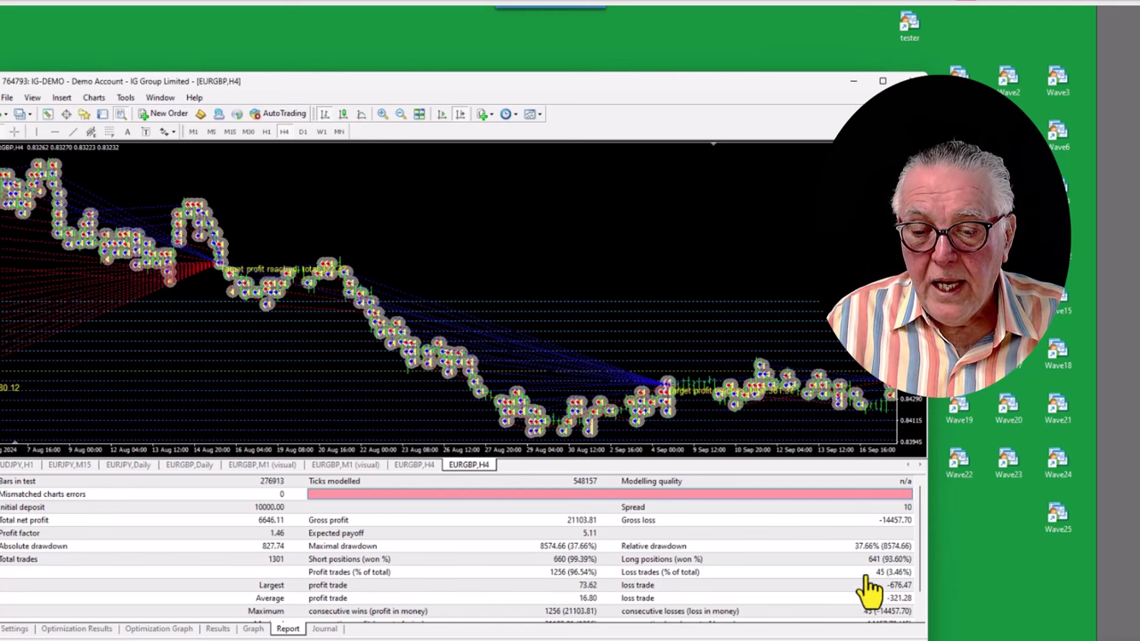
{"action": "scroll", "coordinate": [924, 579], "scroll_direction": "down", "scroll_amount": 1}
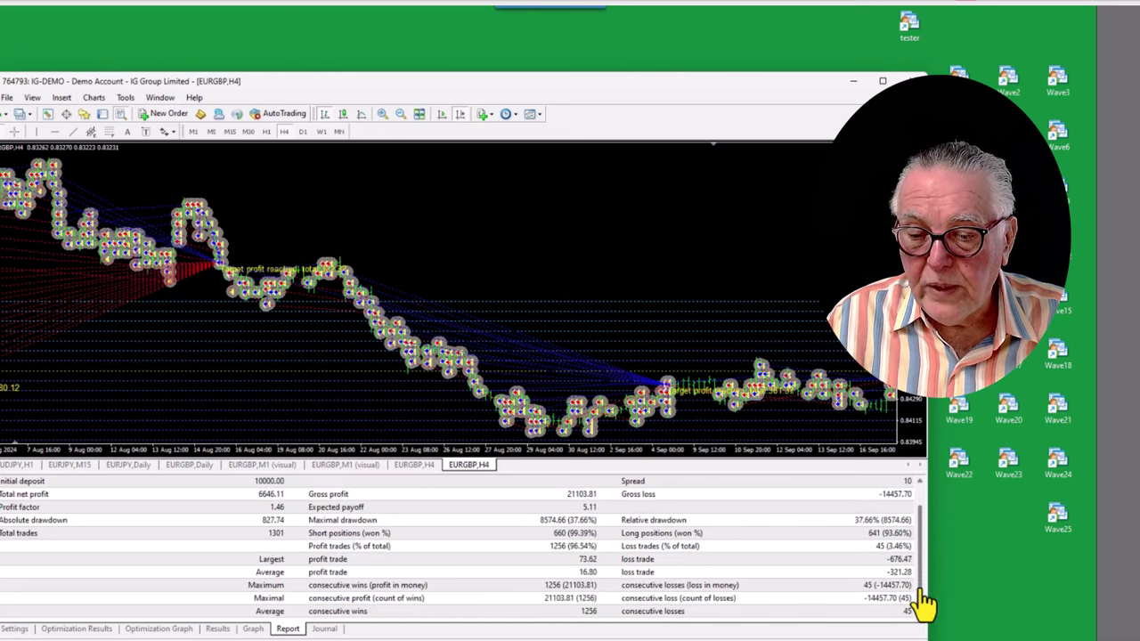
{"action": "scroll", "coordinate": [926, 579], "scroll_direction": "up", "scroll_amount": 1}
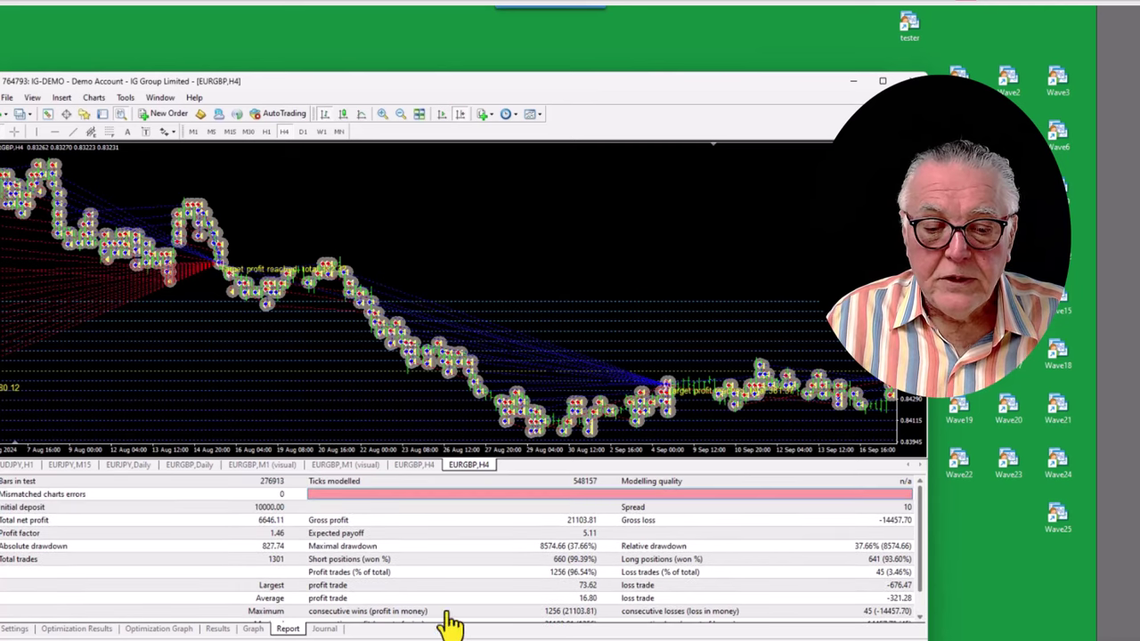
Include BUY Lots for 'Manual Lot Size' and BUY Gap Size as optimized inputs in the expert's properties
{"action": "left_click", "coordinate": [13, 632]}
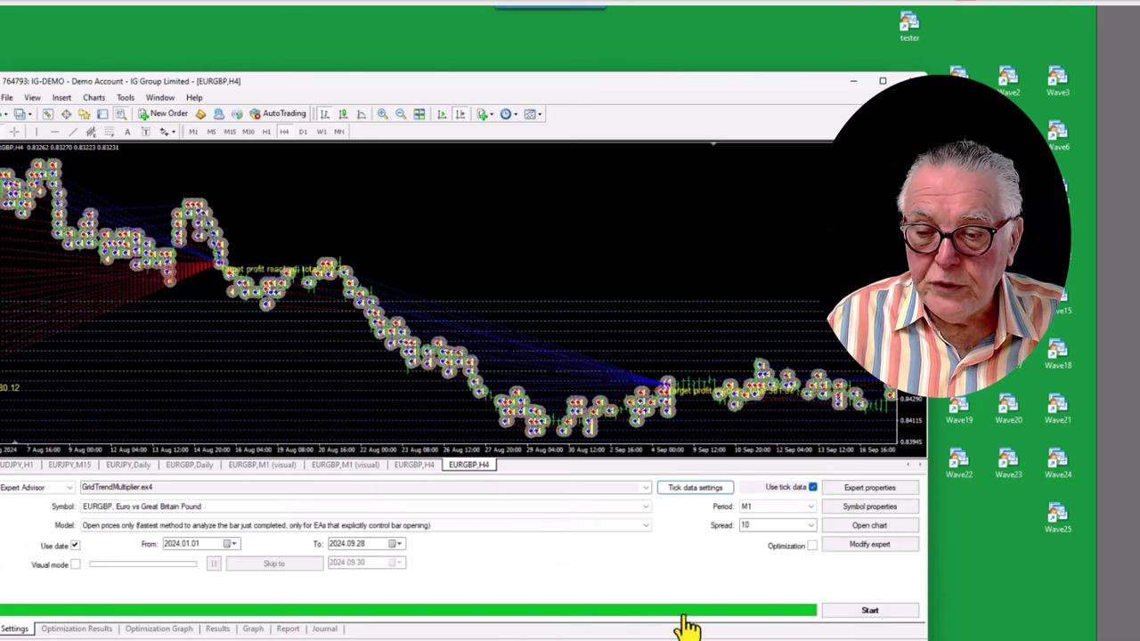
{"action": "left_click", "coordinate": [864, 490]}
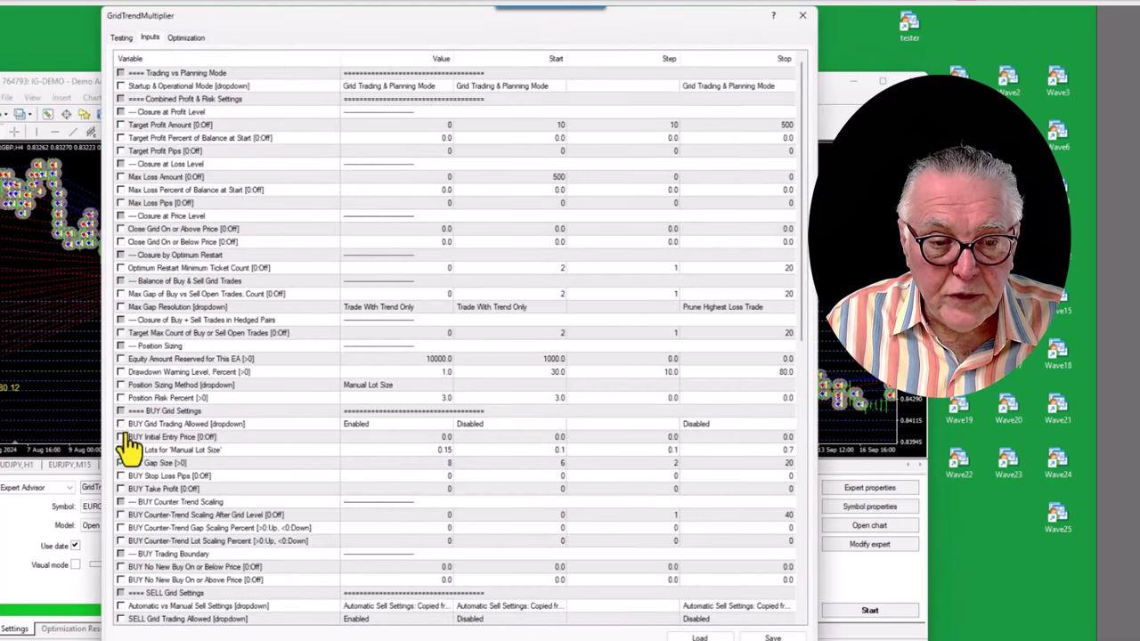
{"action": "left_click", "coordinate": [121, 450]}
{"action": "left_click", "coordinate": [120, 463]}
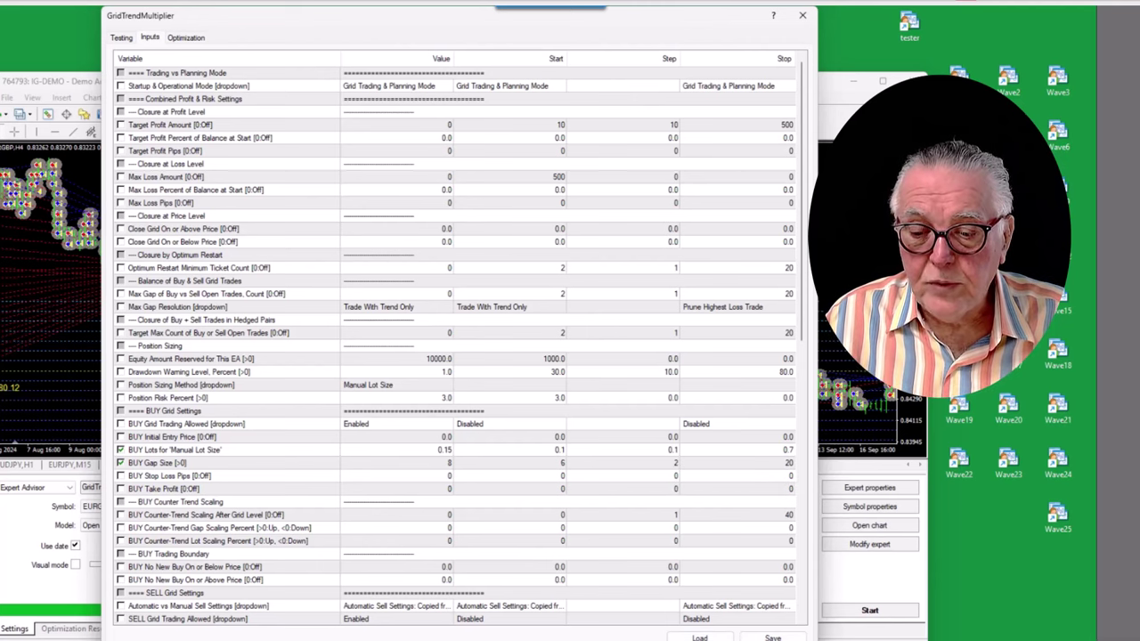
{"action": "left_click", "coordinate": [714, 638]}
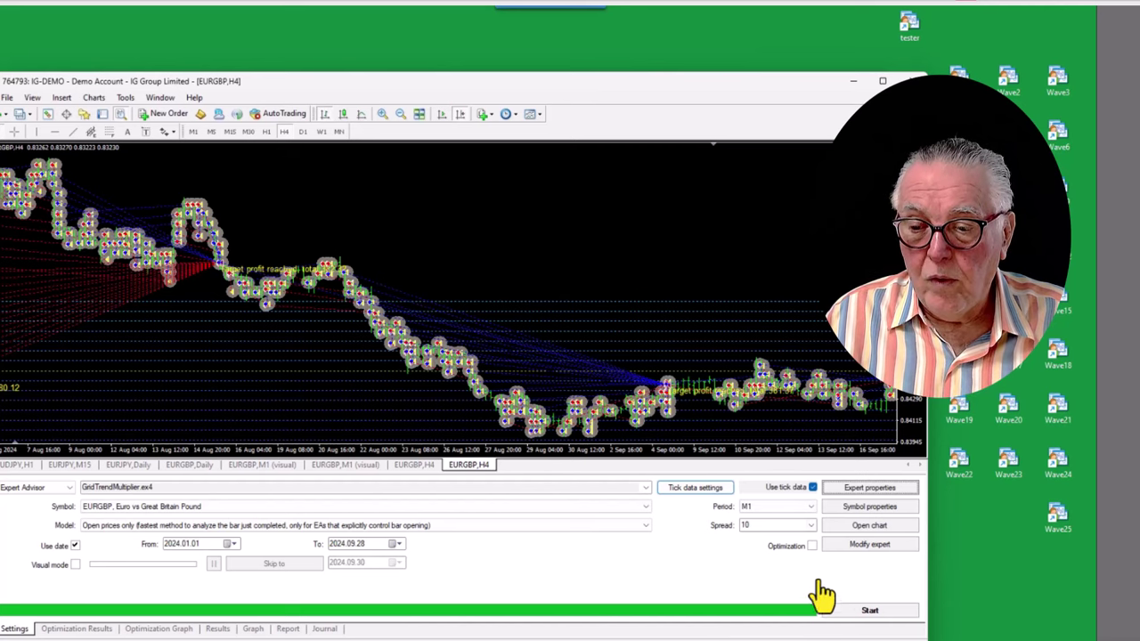
Enable Optimization in the tester settings and start optimizing GridTrendMultiplier on EURGBP
{"action": "left_click", "coordinate": [811, 546]}
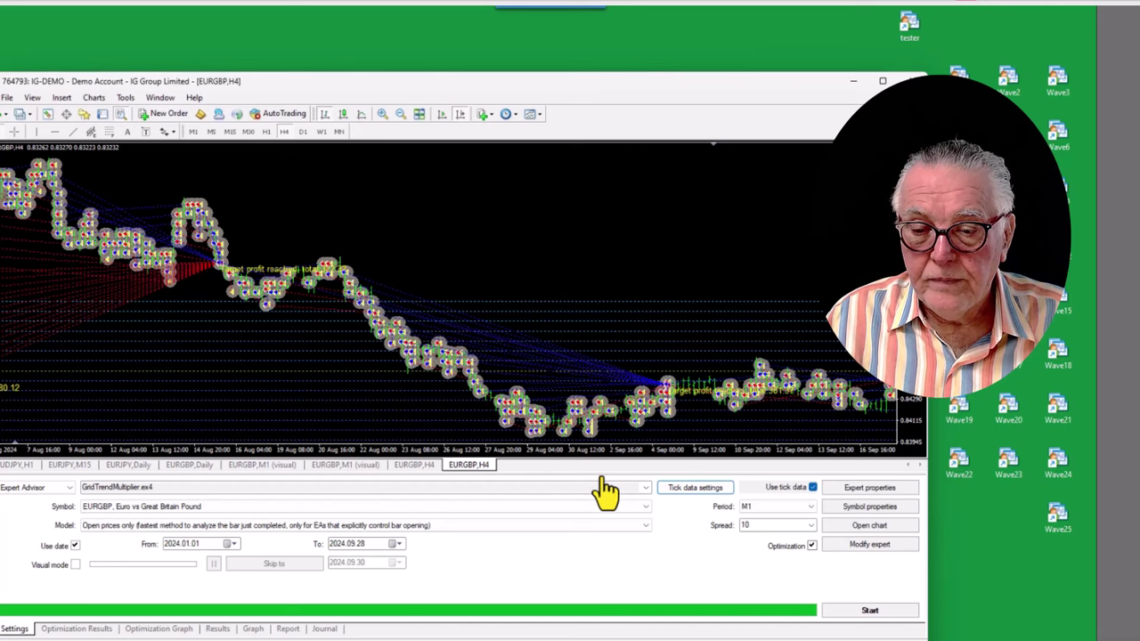
{"action": "left_click_drag", "start_coordinate": [604, 478], "coordinate": [603, 469]}
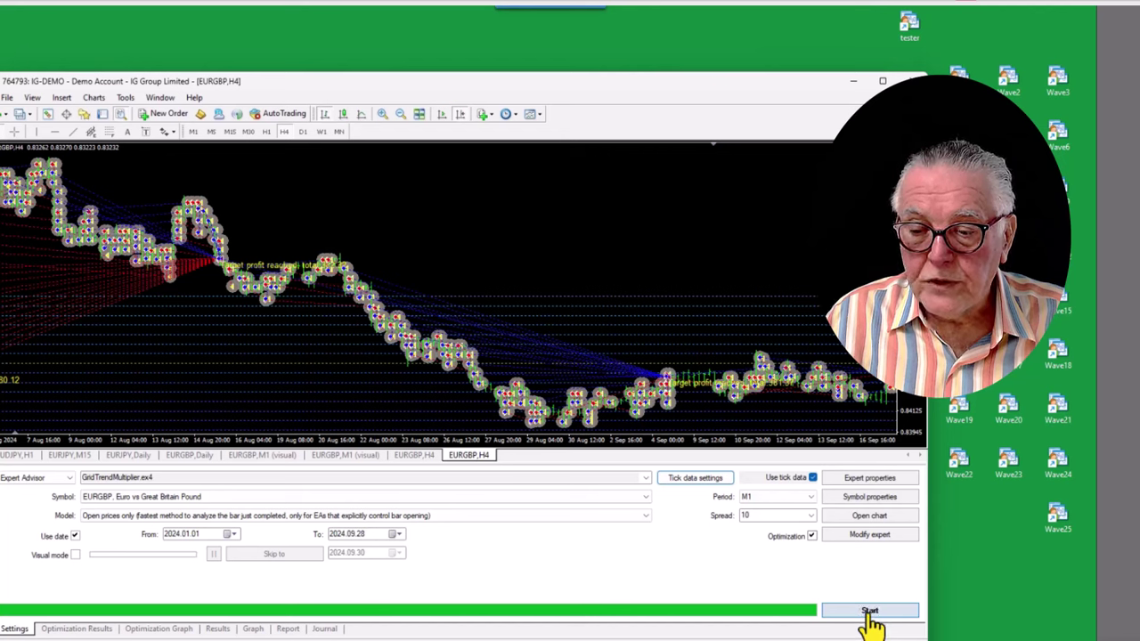
{"action": "left_click", "coordinate": [869, 611]}
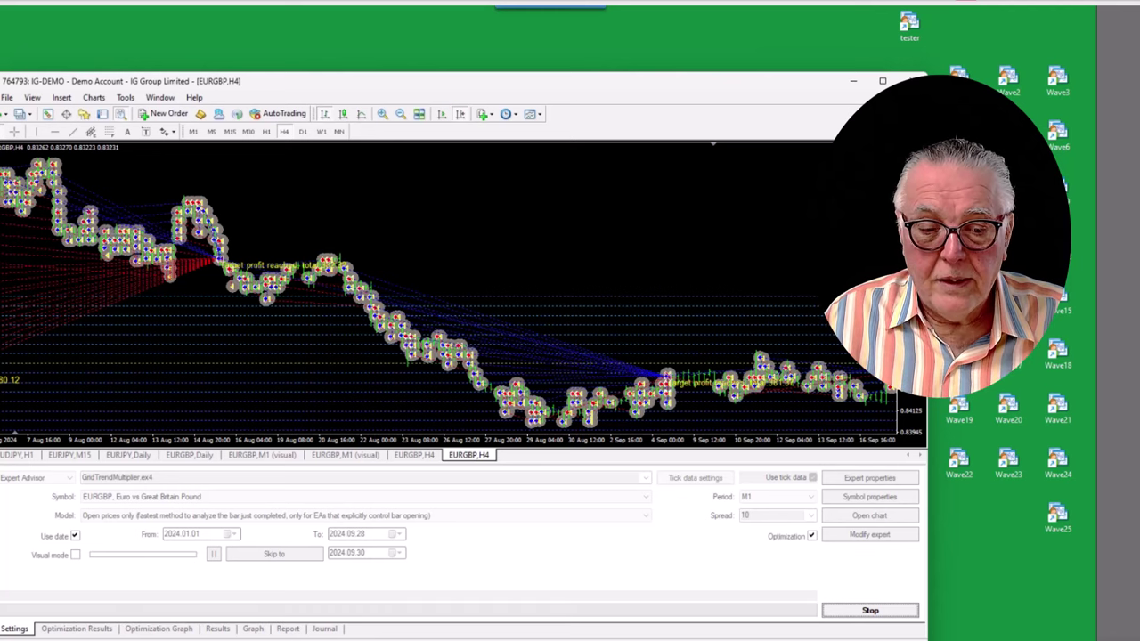
{"action": "mouse_move", "coordinate": [664, 637]}
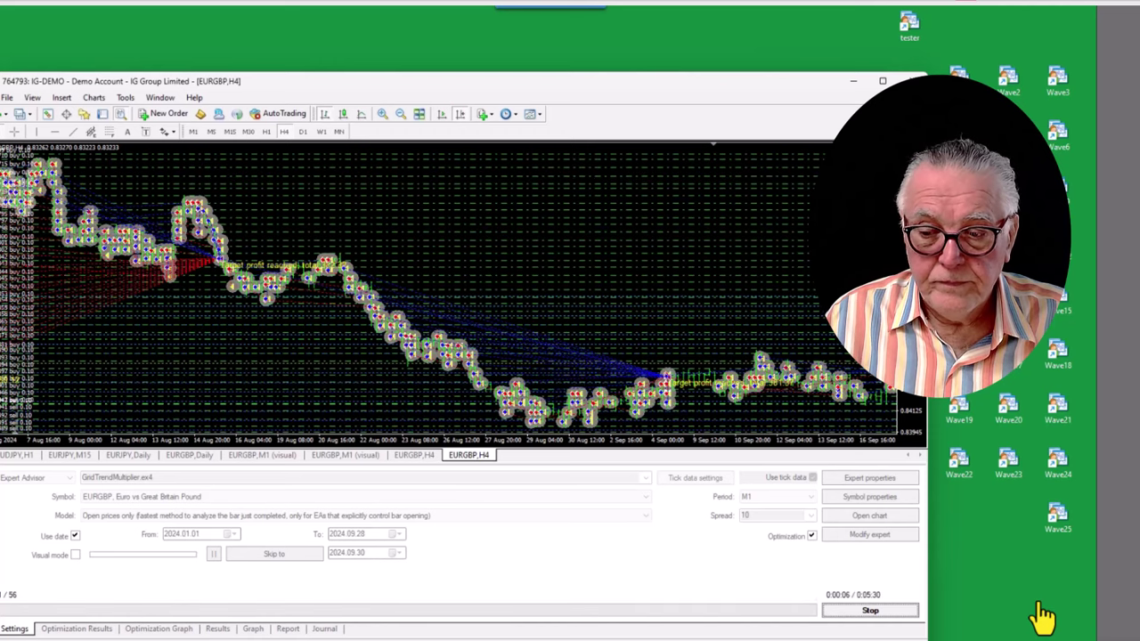
{"action": "left_click", "coordinate": [862, 612]}
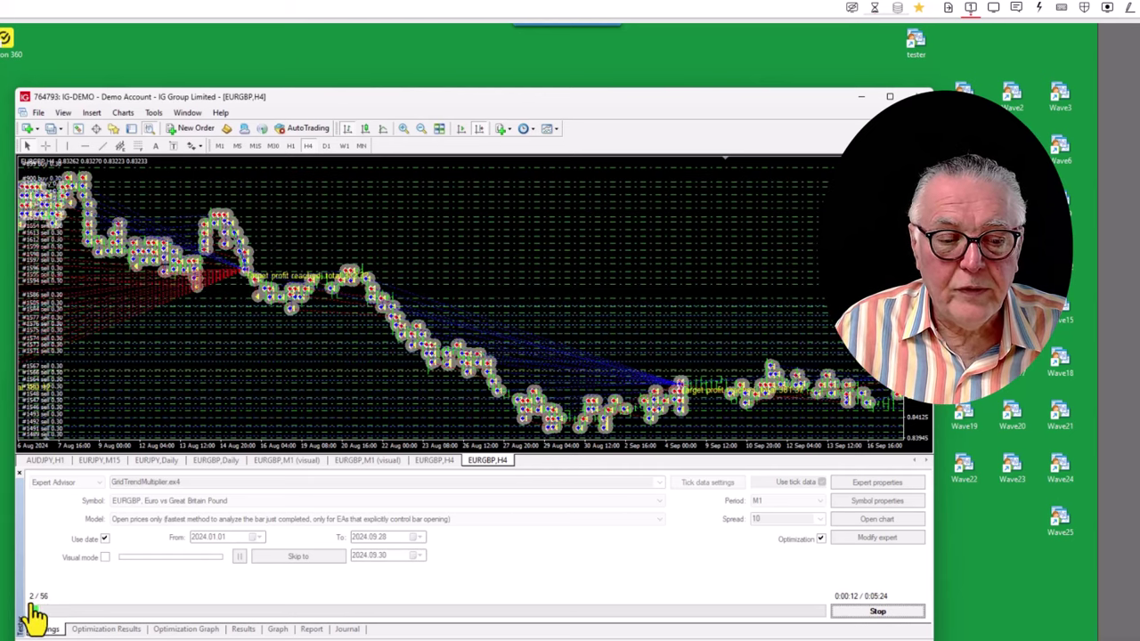
Monitor the running optimization's pass results, sort them by profit and check the Skip Useless Results option
{"action": "left_click", "coordinate": [105, 628]}
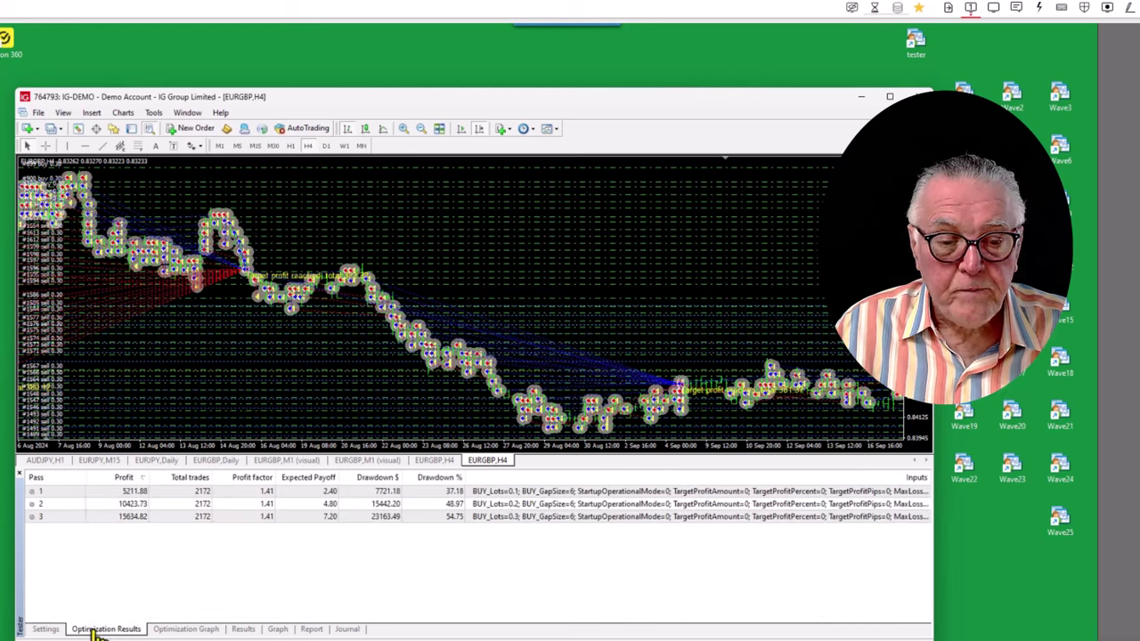
{"action": "left_click", "coordinate": [133, 479]}
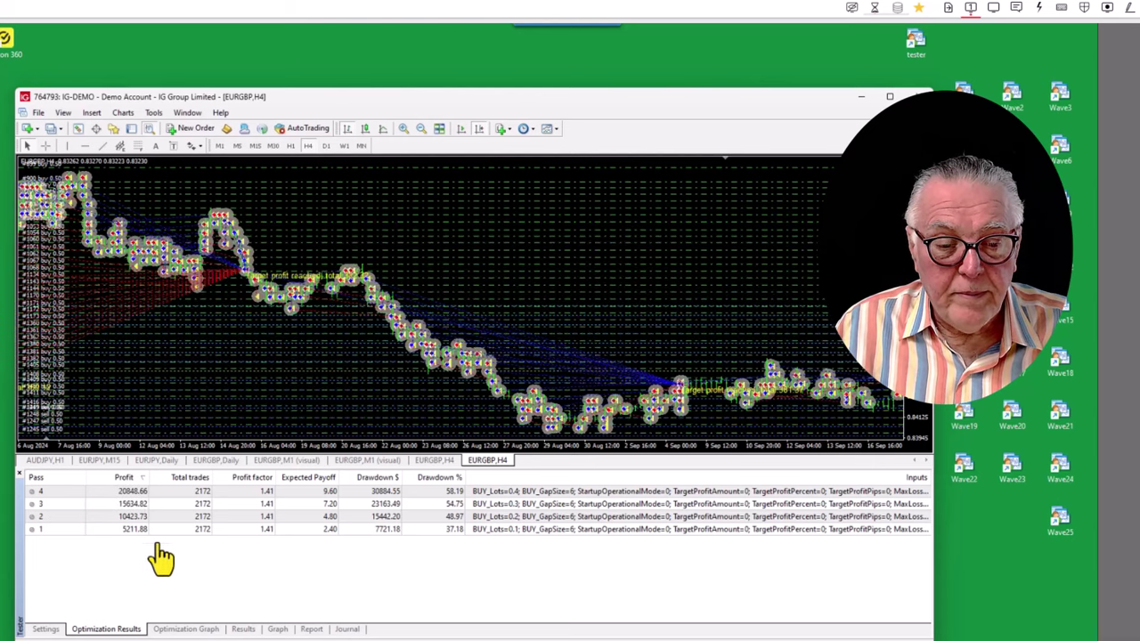
{"action": "right_click", "coordinate": [164, 573]}
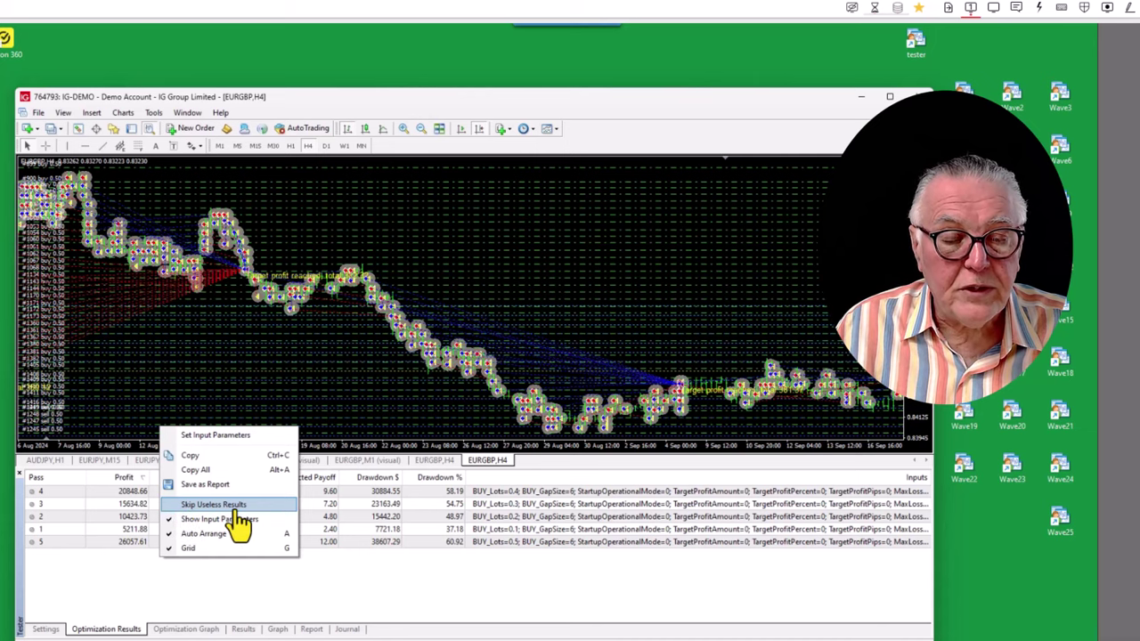
{"action": "left_click", "coordinate": [355, 613]}
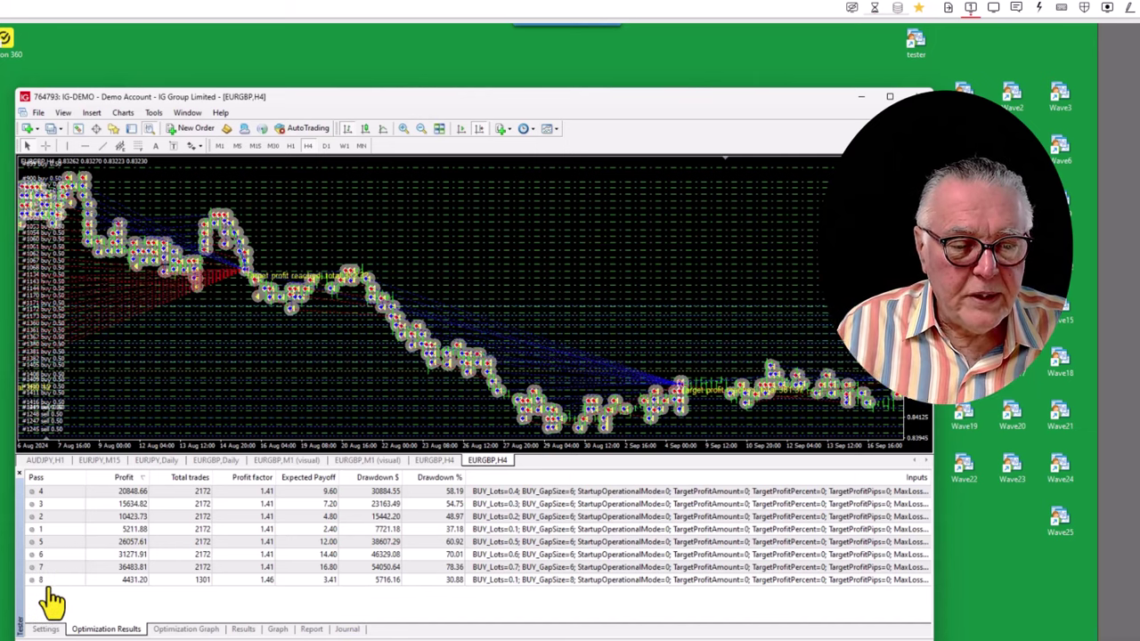
{"action": "left_click", "coordinate": [43, 628]}
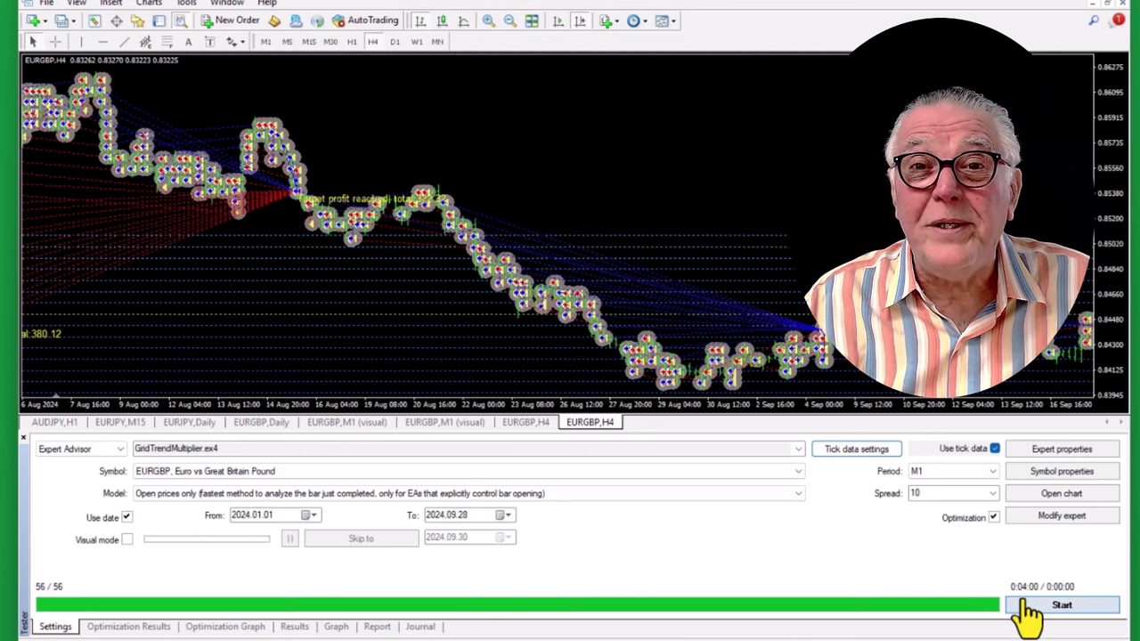
Review the completed optimization passes sorted by profit, highest first, comparing their drawdown and inputs
{"action": "left_click", "coordinate": [123, 634]}
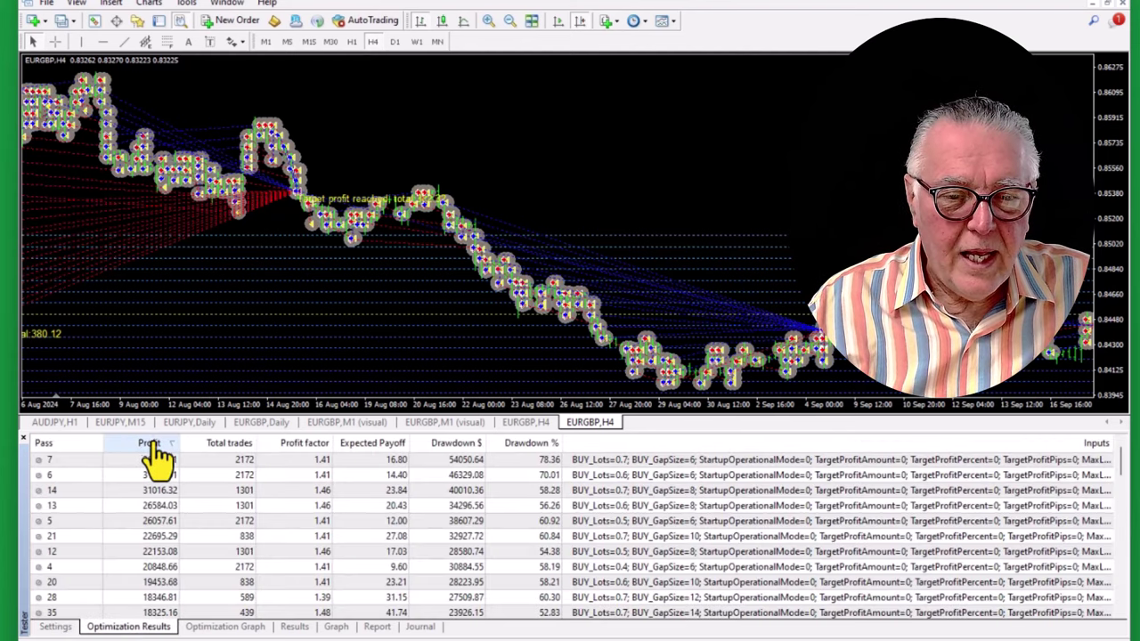
{"action": "left_click", "coordinate": [152, 445]}
{"action": "left_click", "coordinate": [152, 445]}
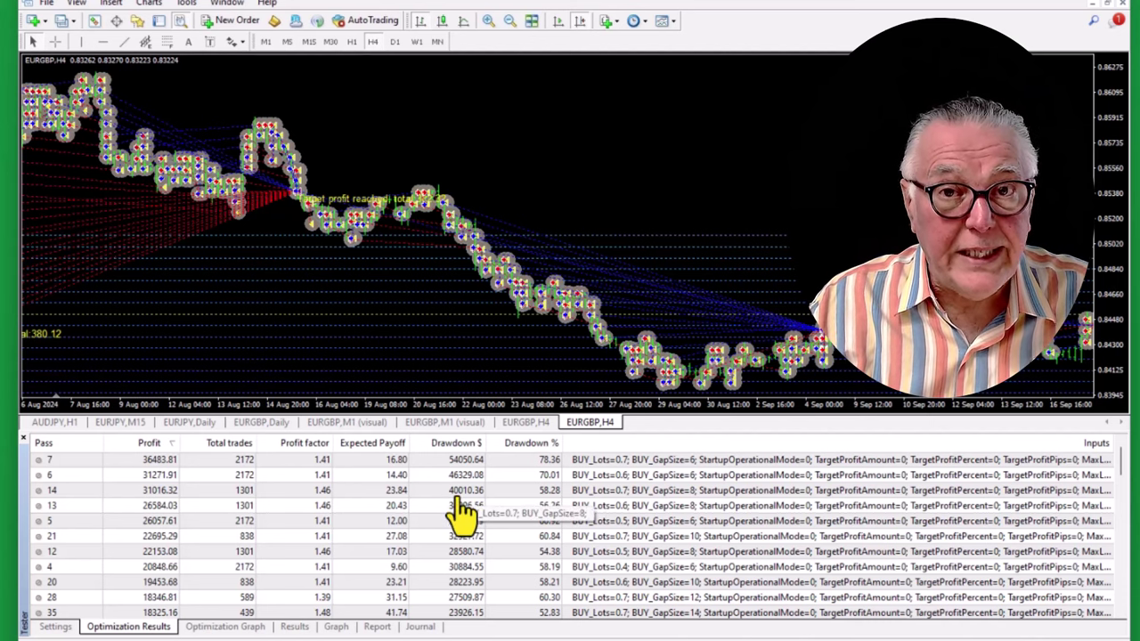
Apply the input parameters of optimization pass 14 (BUY Lots 0.7, BUY Gap Size 8) and check them in the expert's inputs
{"action": "left_click", "coordinate": [163, 495]}
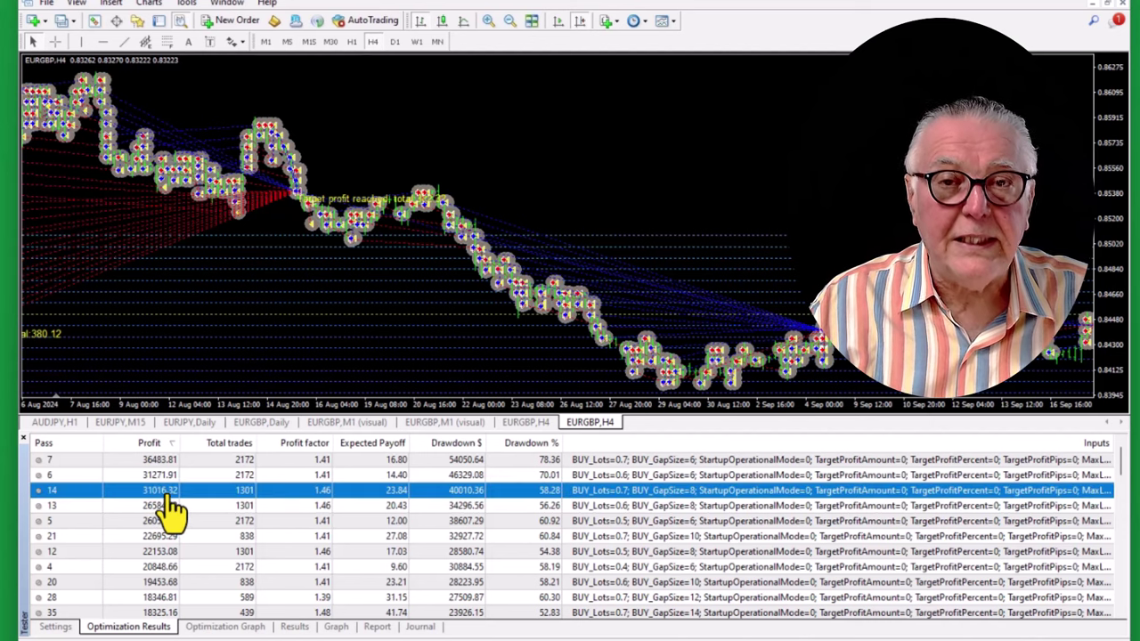
{"action": "right_click", "coordinate": [178, 505]}
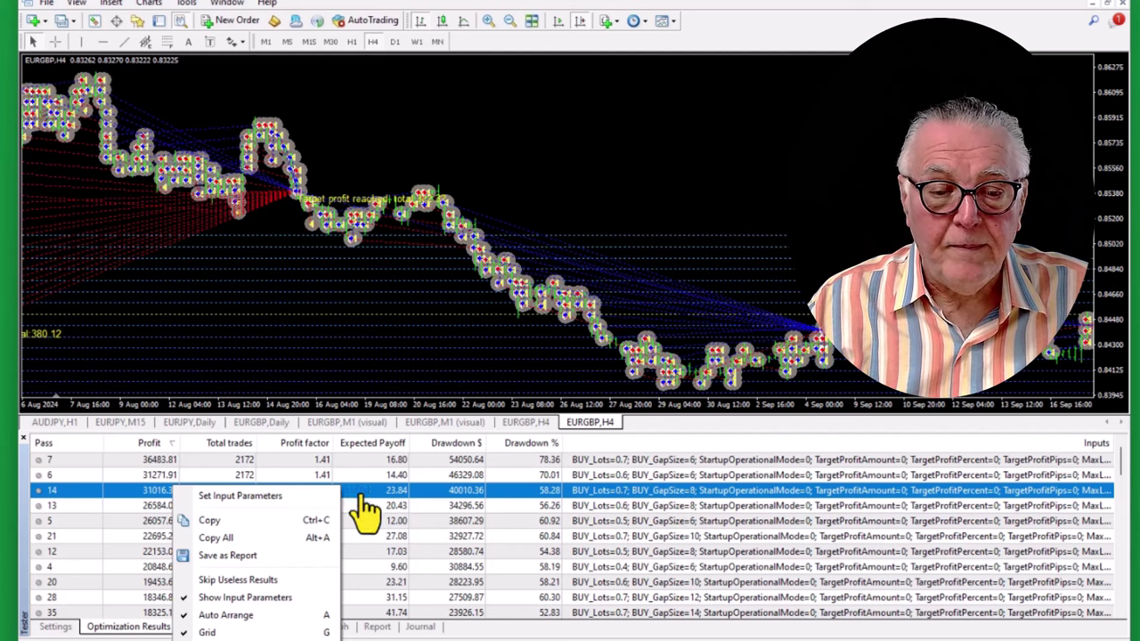
{"action": "left_click", "coordinate": [228, 498]}
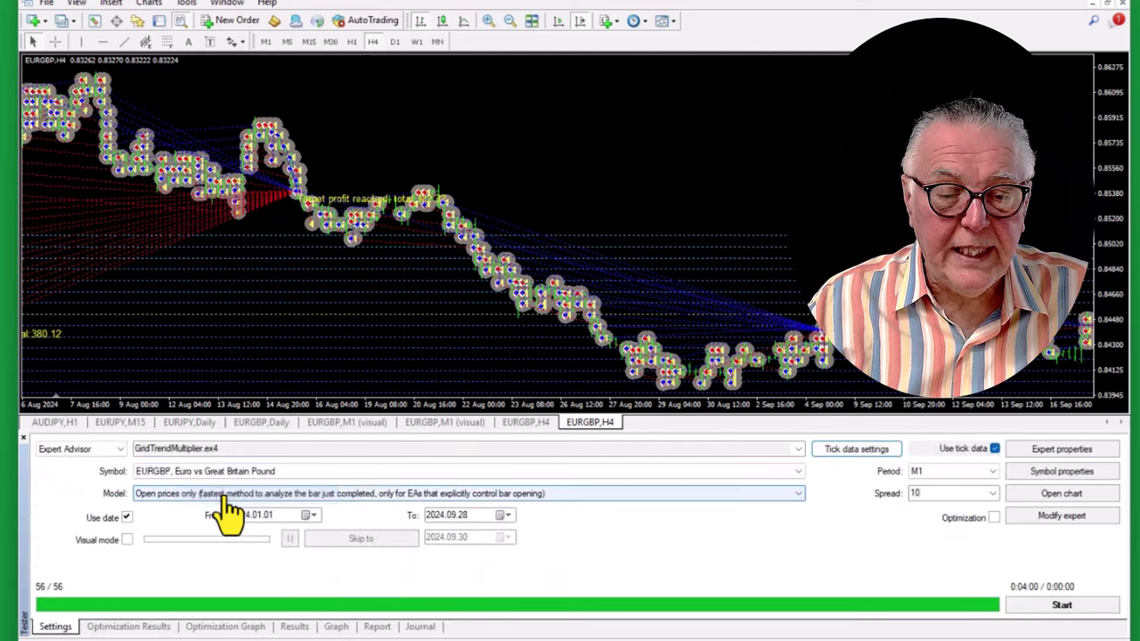
{"action": "left_click", "coordinate": [1061, 452]}
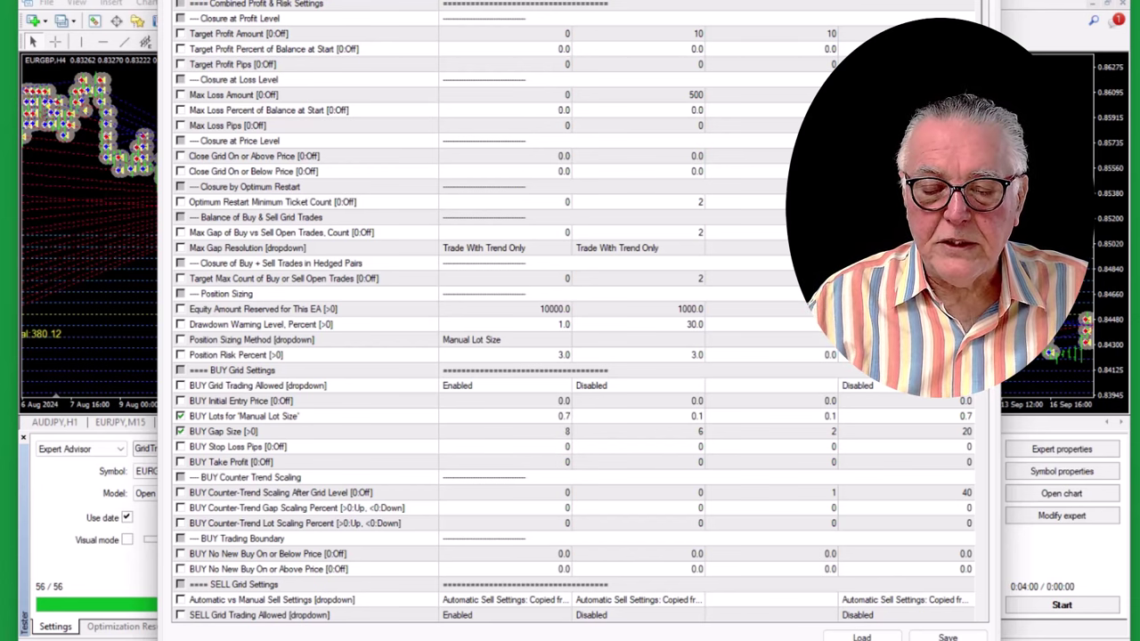
{"action": "key", "text": "Return"}
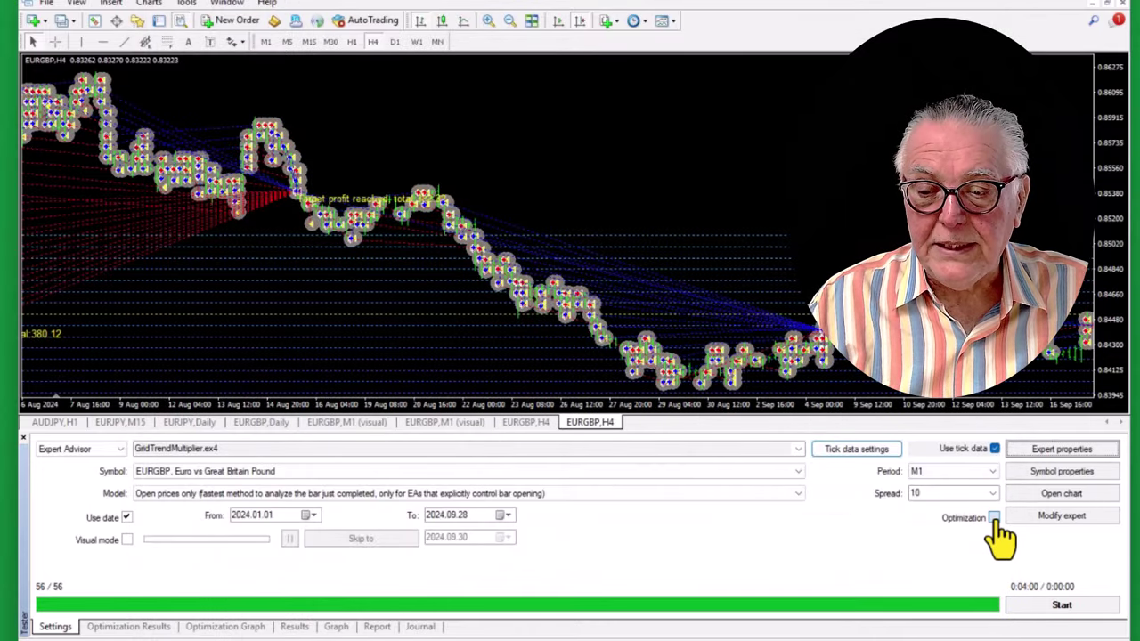
Run a single EURGBP backtest with the applied inputs and examine its report and its balance and equity graph
{"action": "left_click", "coordinate": [1063, 607]}
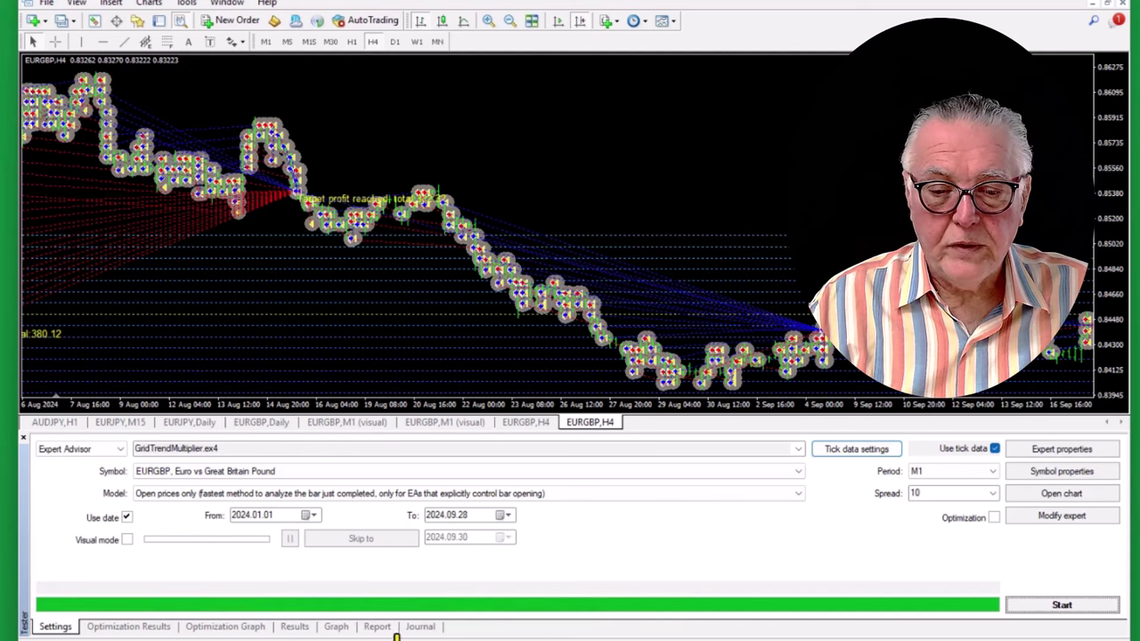
{"action": "left_click", "coordinate": [376, 628]}
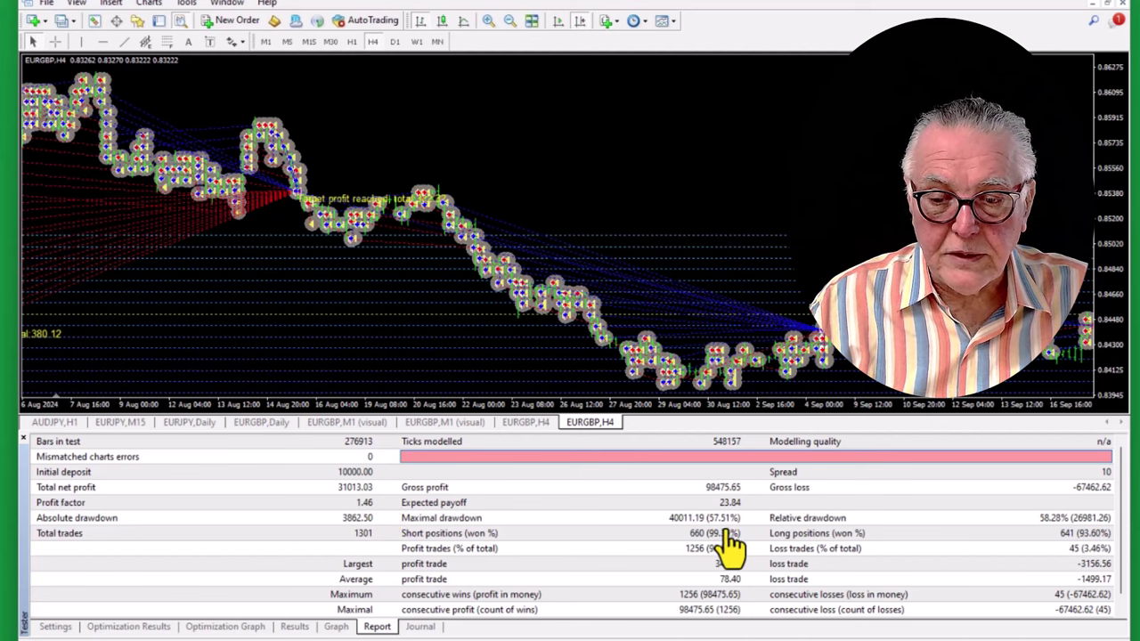
{"action": "left_click", "coordinate": [336, 627]}
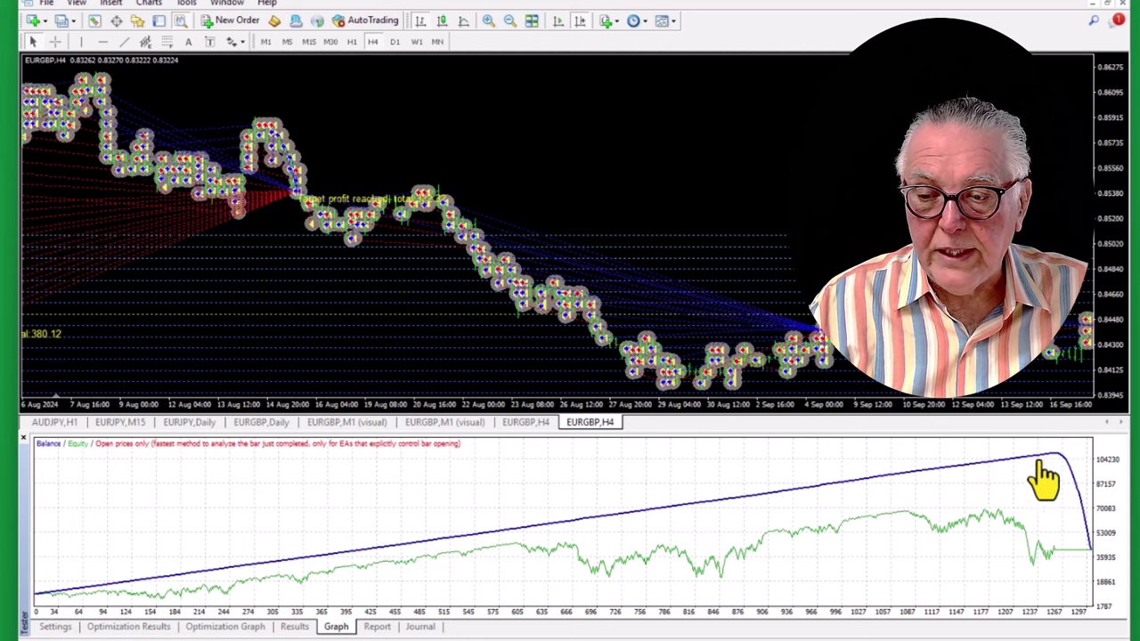
{"action": "mouse_move", "coordinate": [1058, 458]}
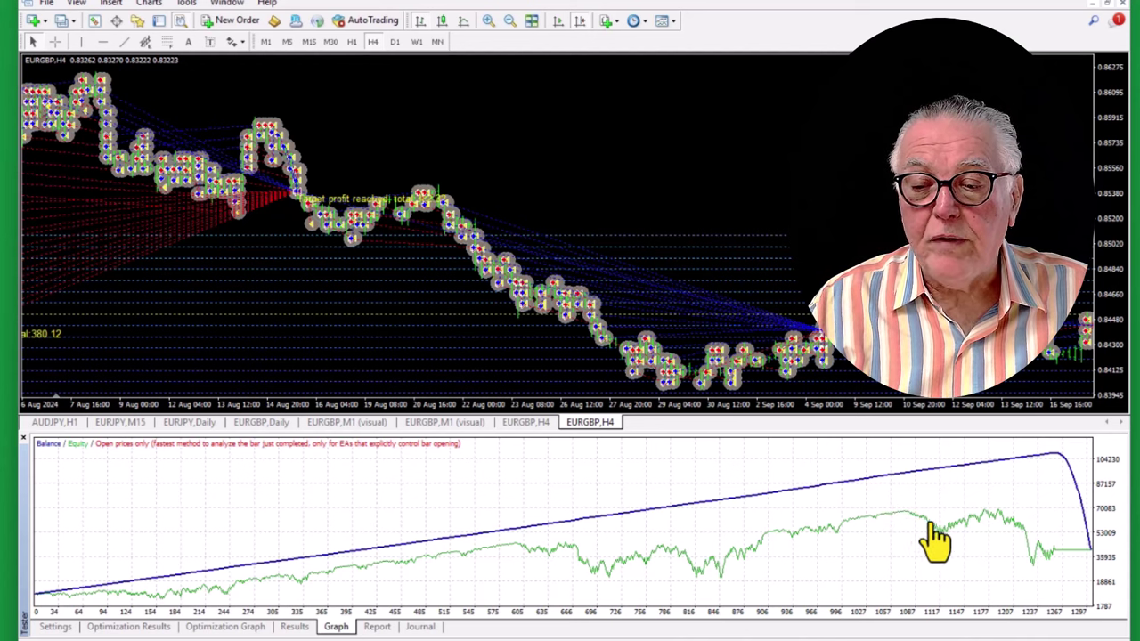
{"action": "mouse_move", "coordinate": [1093, 552]}
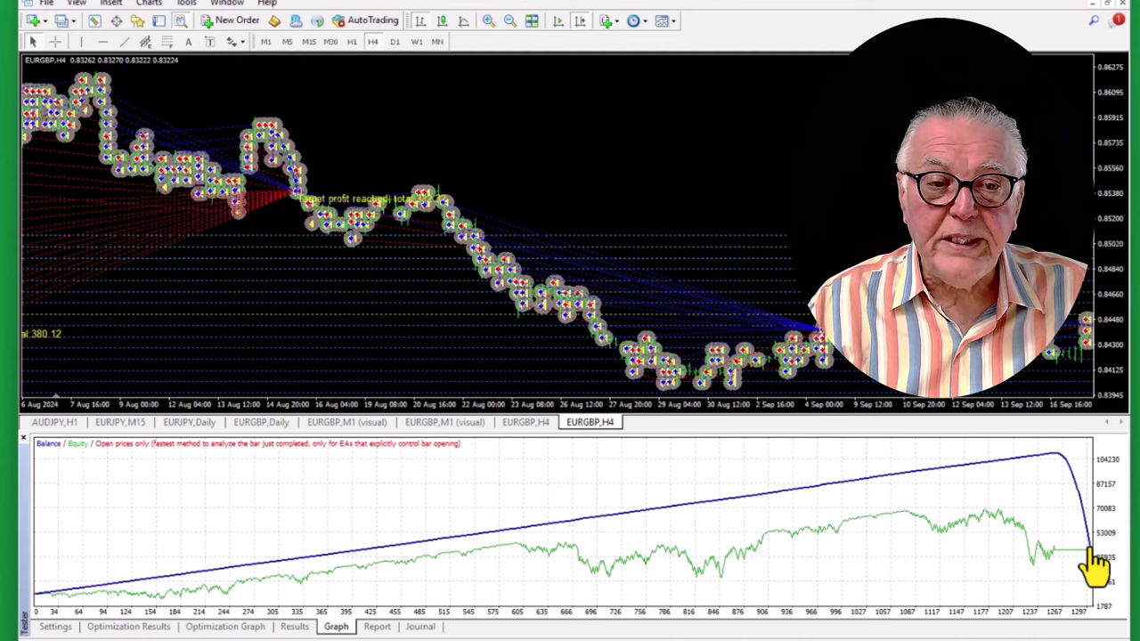
{"action": "left_click", "coordinate": [369, 627]}
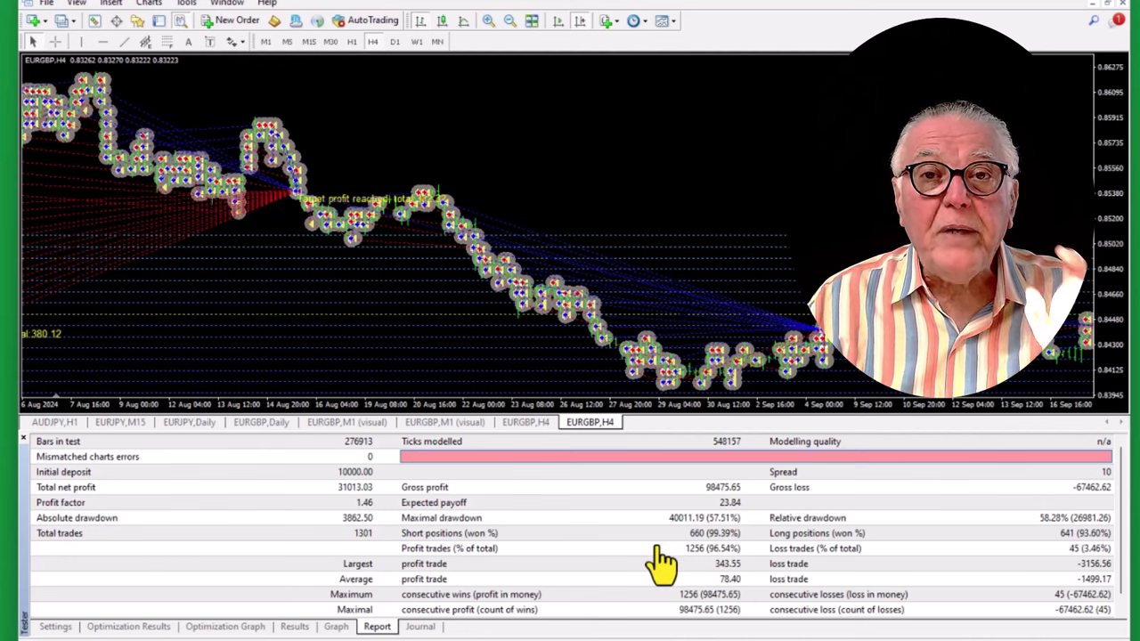
Set the expert's BUY Lots for 'Manual Lot Size' value to 0.14 and save the inputs
{"action": "left_click", "coordinate": [54, 627]}
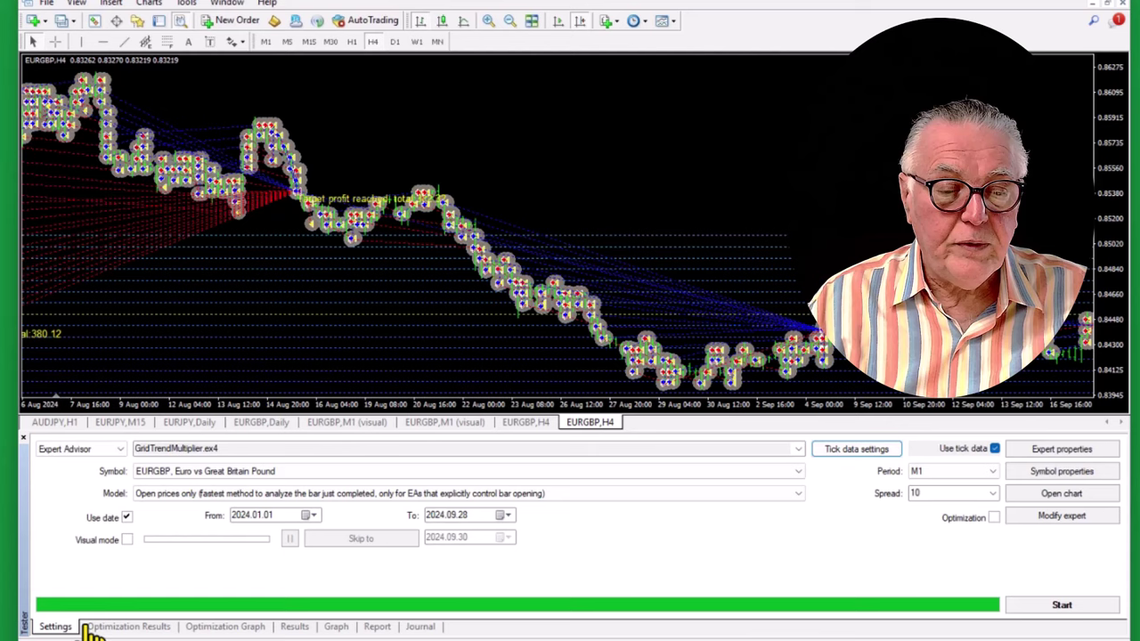
{"action": "left_click", "coordinate": [1040, 451]}
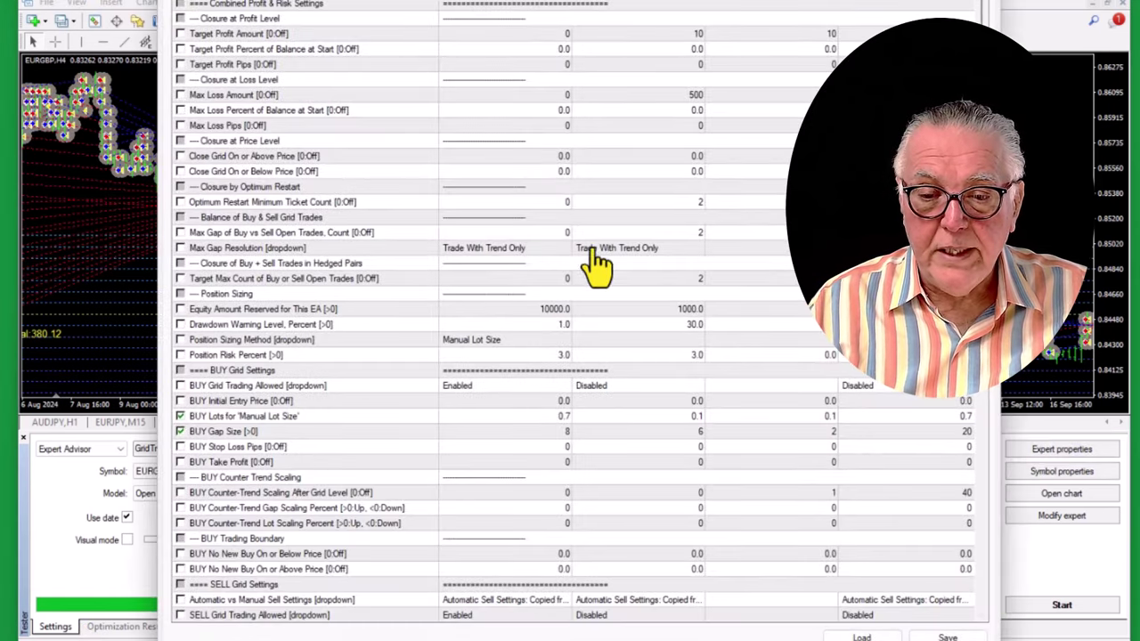
{"action": "left_click", "coordinate": [559, 419]}
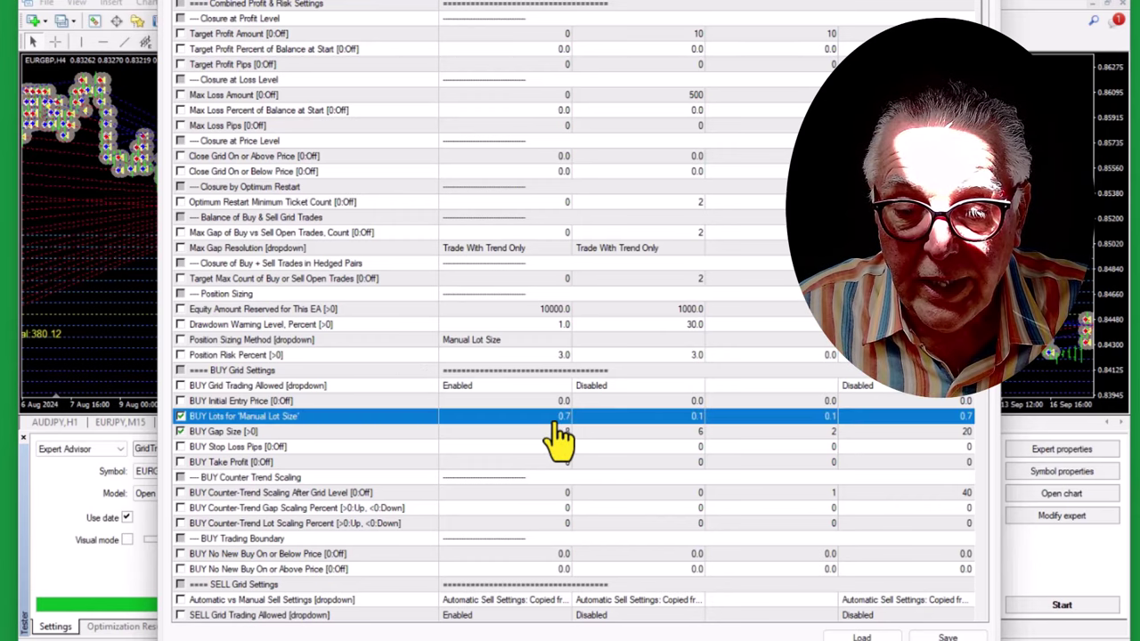
{"action": "left_click", "coordinate": [559, 418]}
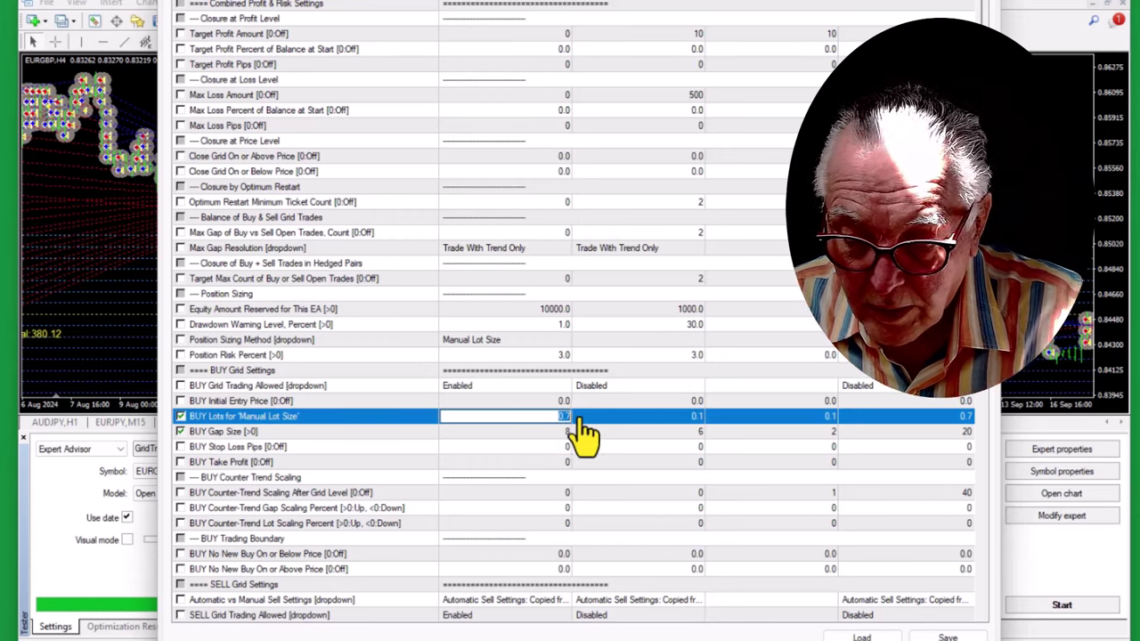
{"action": "type", "text": "0.14"}
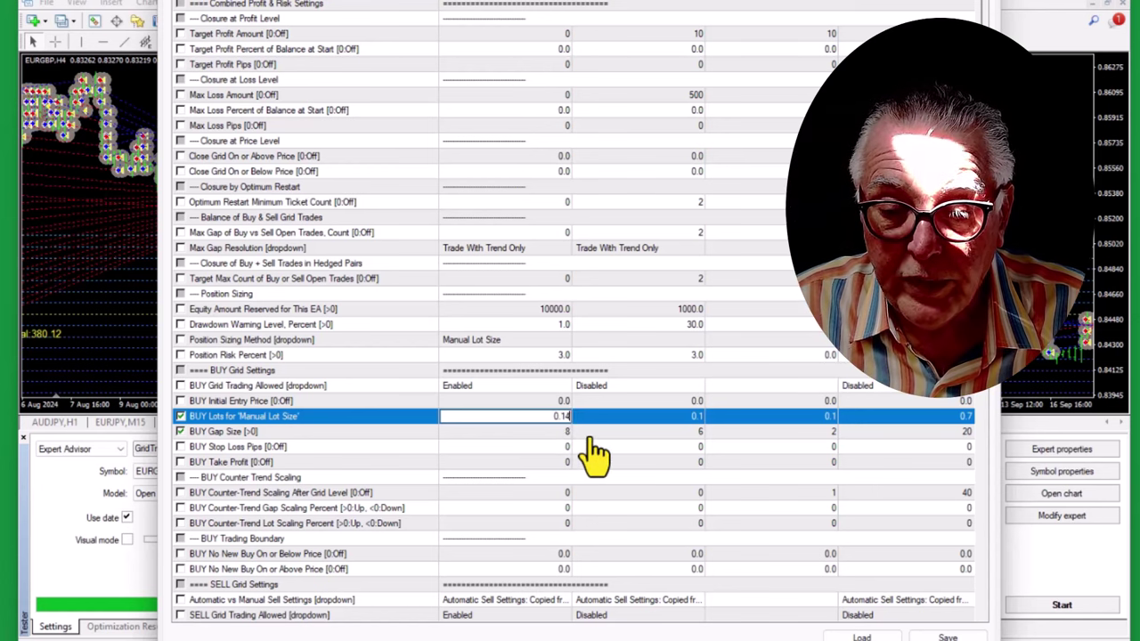
{"action": "key", "text": "Down"}
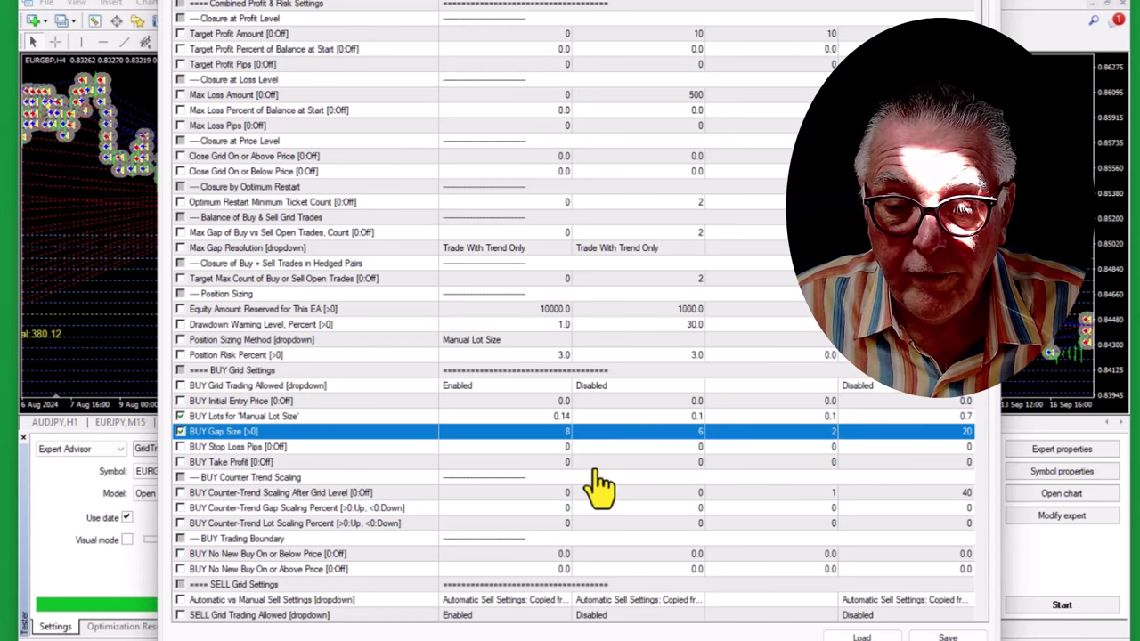
{"action": "left_click", "coordinate": [596, 467]}
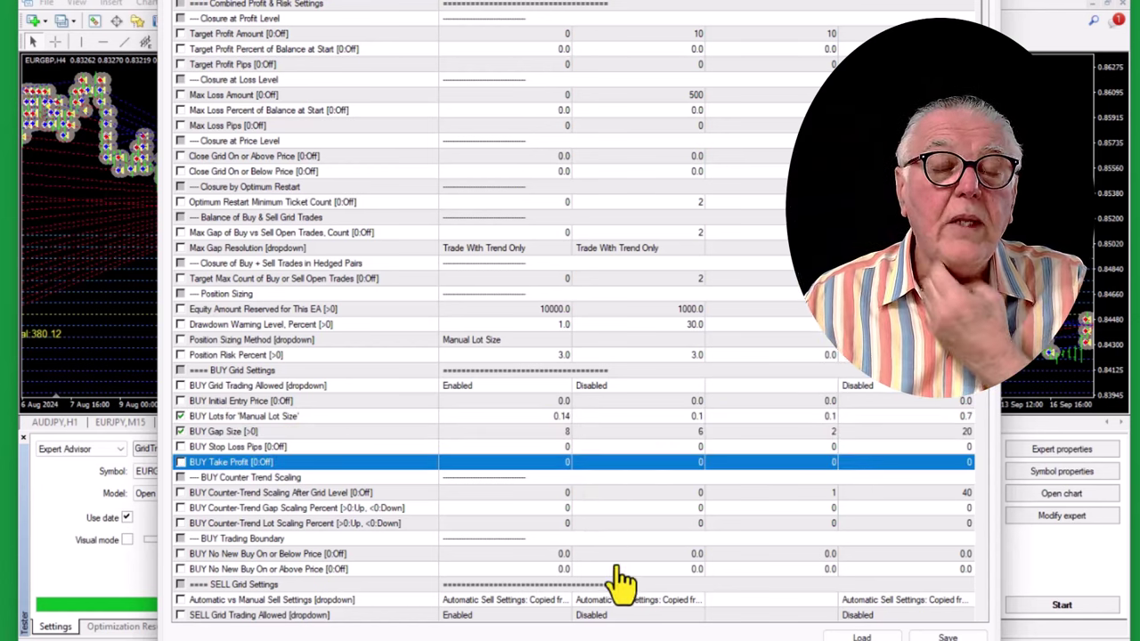
{"action": "key", "text": "Return"}
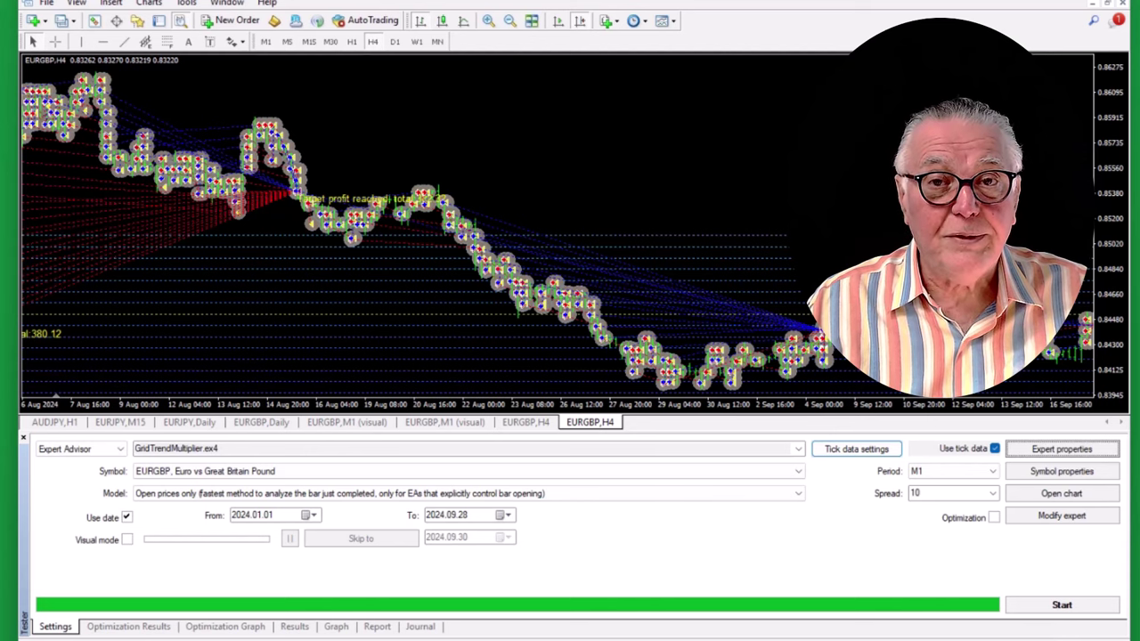
Run a single EURGBP backtest with the 0.14 BUY lot size and capture a screenshot of its report
{"action": "left_click", "coordinate": [1057, 611]}
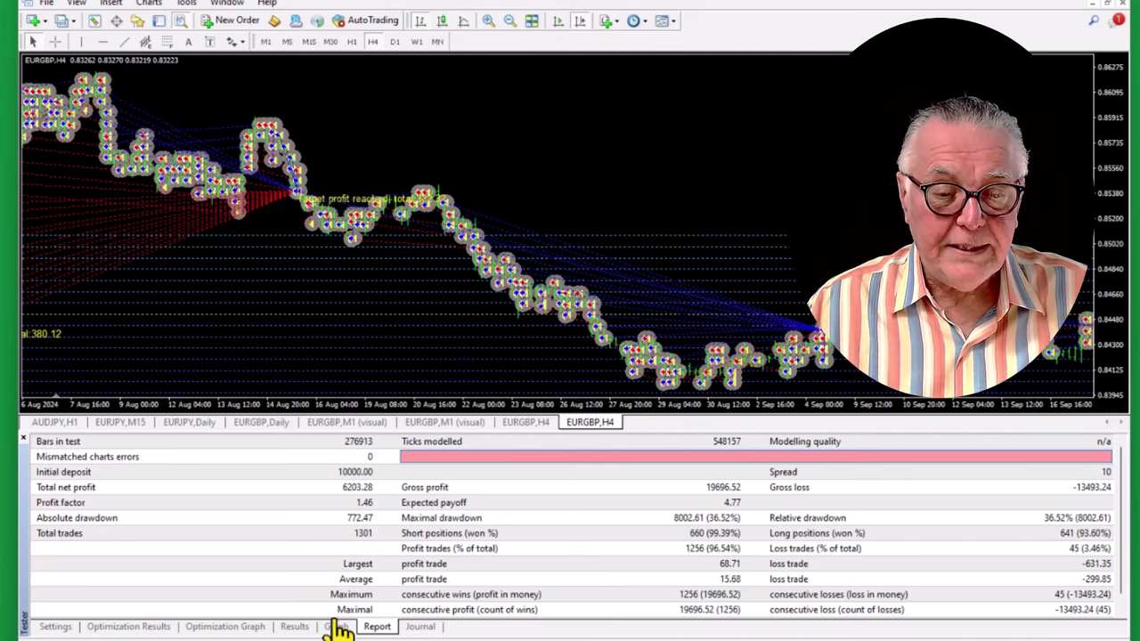
{"action": "left_click", "coordinate": [55, 630]}
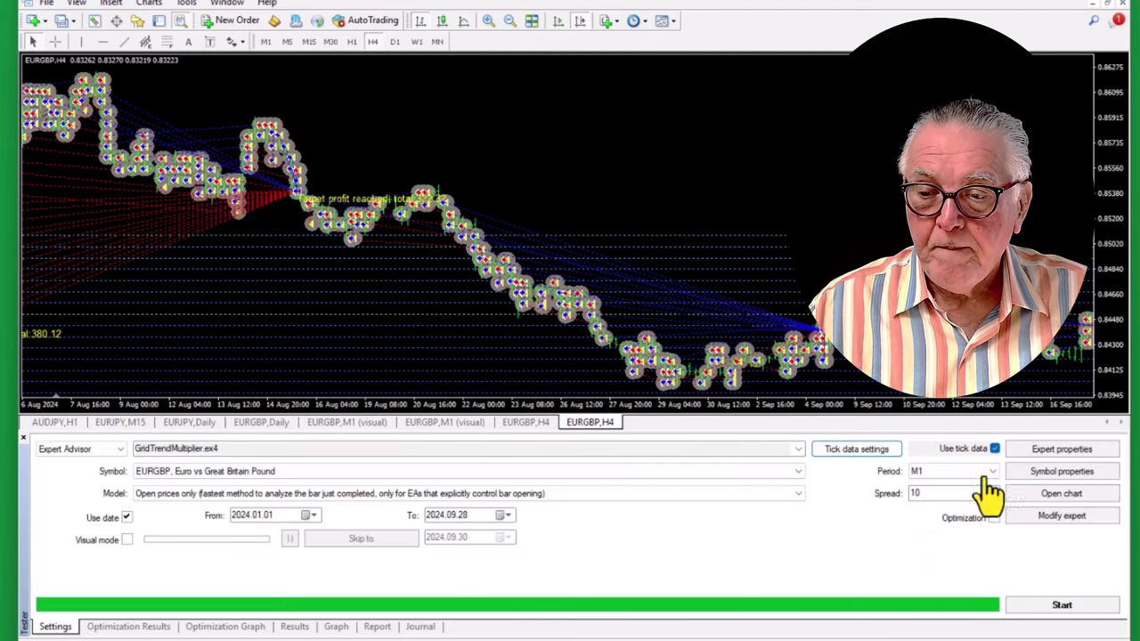
{"action": "left_click", "coordinate": [1056, 452]}
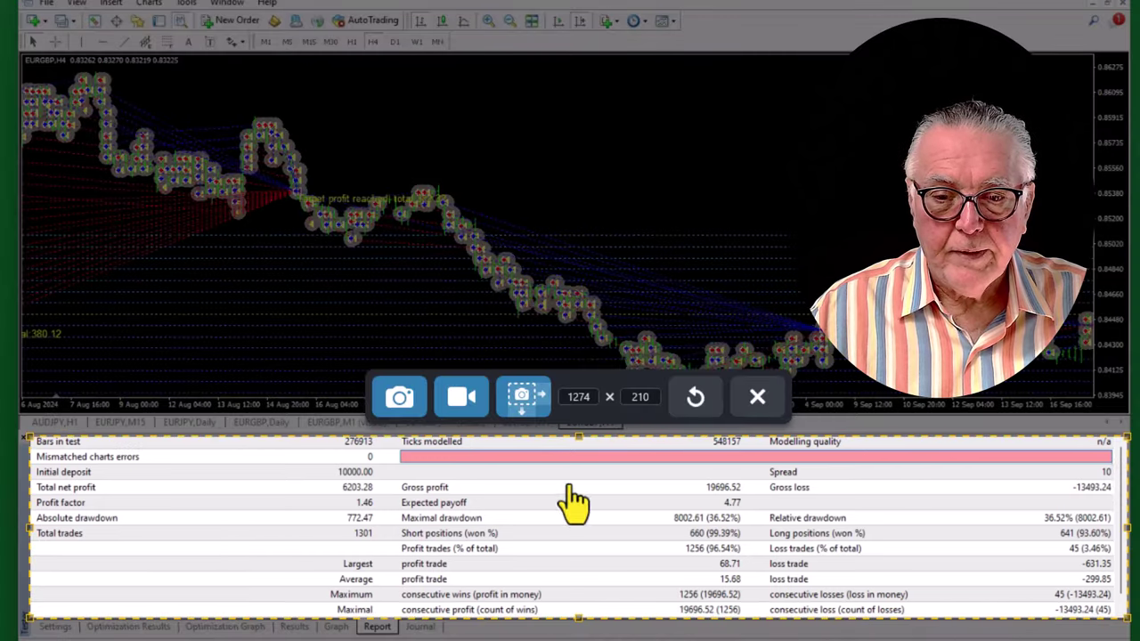
{"action": "left_click", "coordinate": [399, 398]}
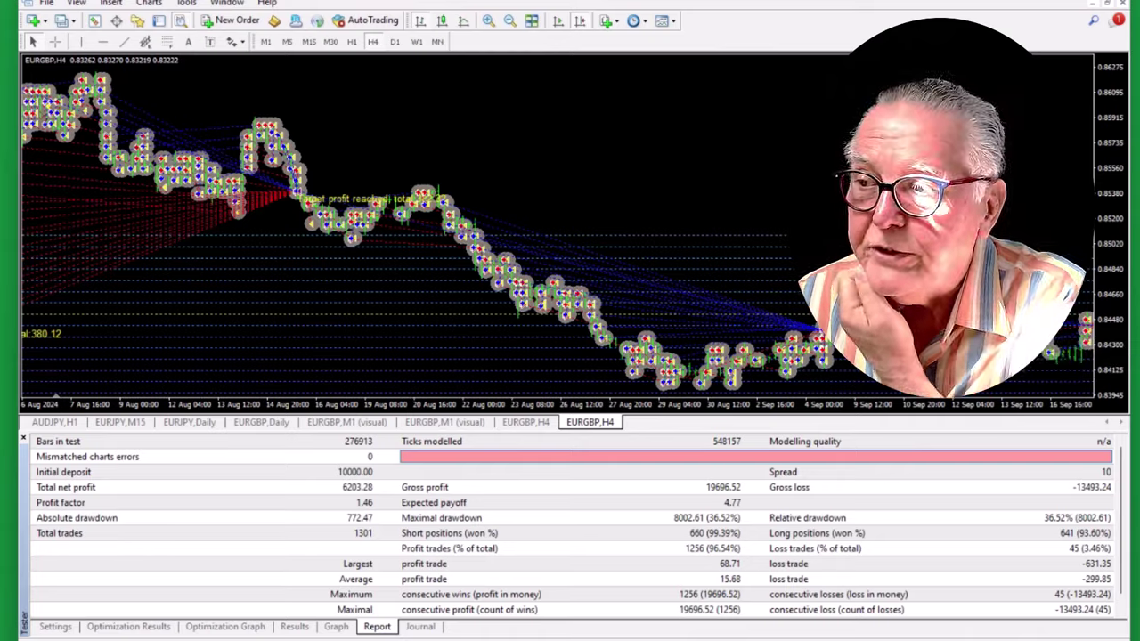
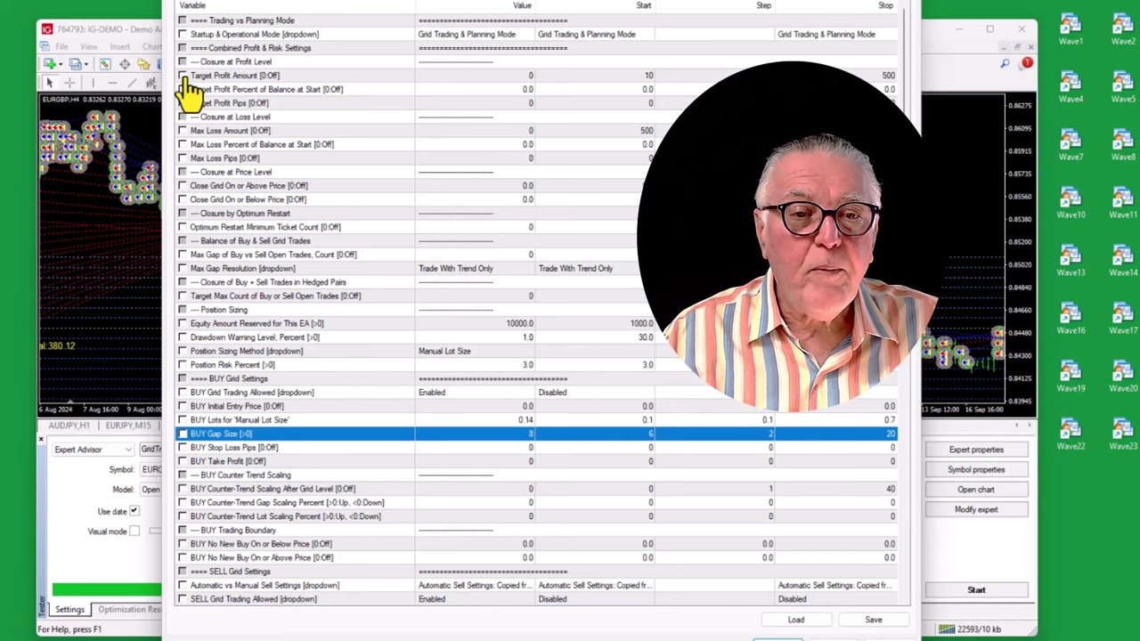
Include Target Profit Amount in the optimization, keep Reentry After Grid Closure at Reentry Allowed, and save the expert's inputs
{"action": "left_click", "coordinate": [184, 76]}
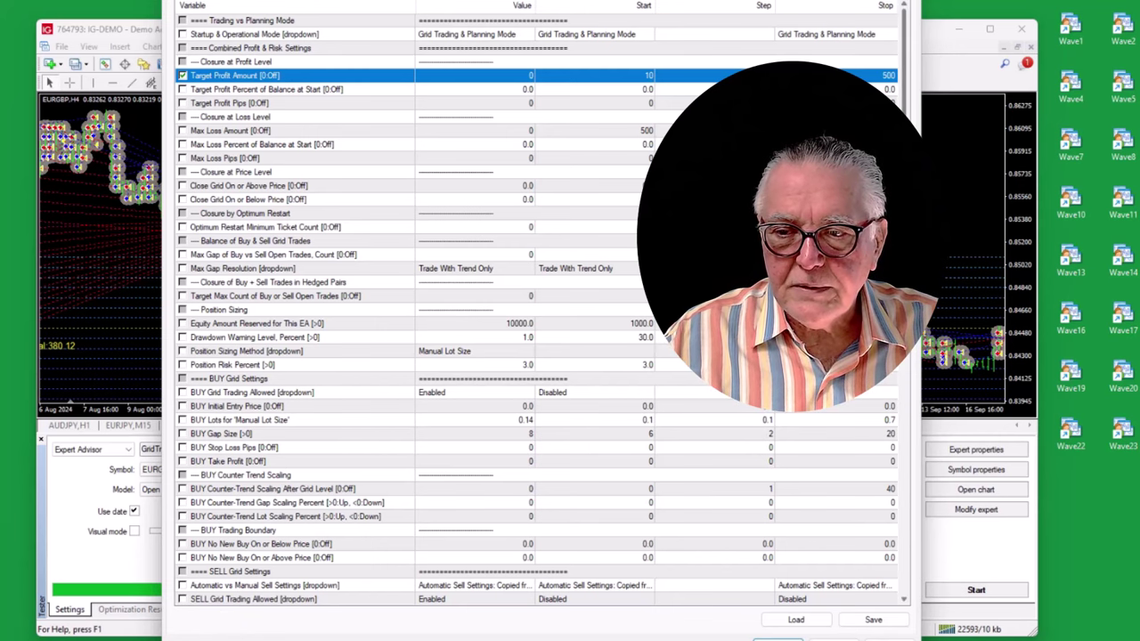
{"action": "scroll", "coordinate": [909, 392], "scroll_direction": "down", "scroll_amount": 7}
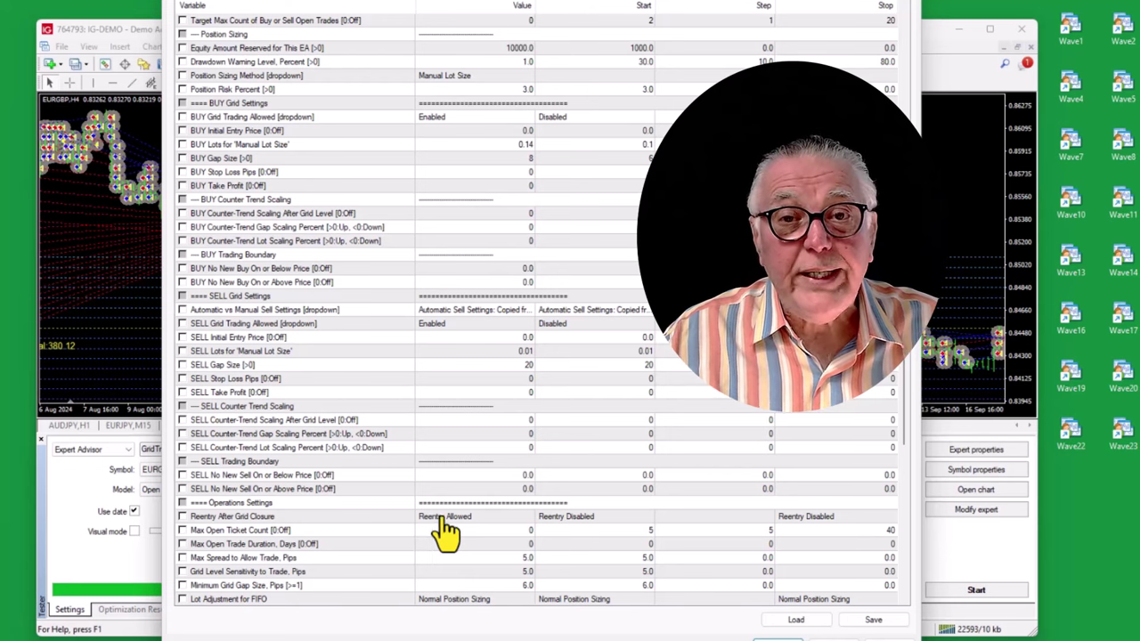
{"action": "left_click", "coordinate": [531, 519]}
{"action": "left_click", "coordinate": [532, 521]}
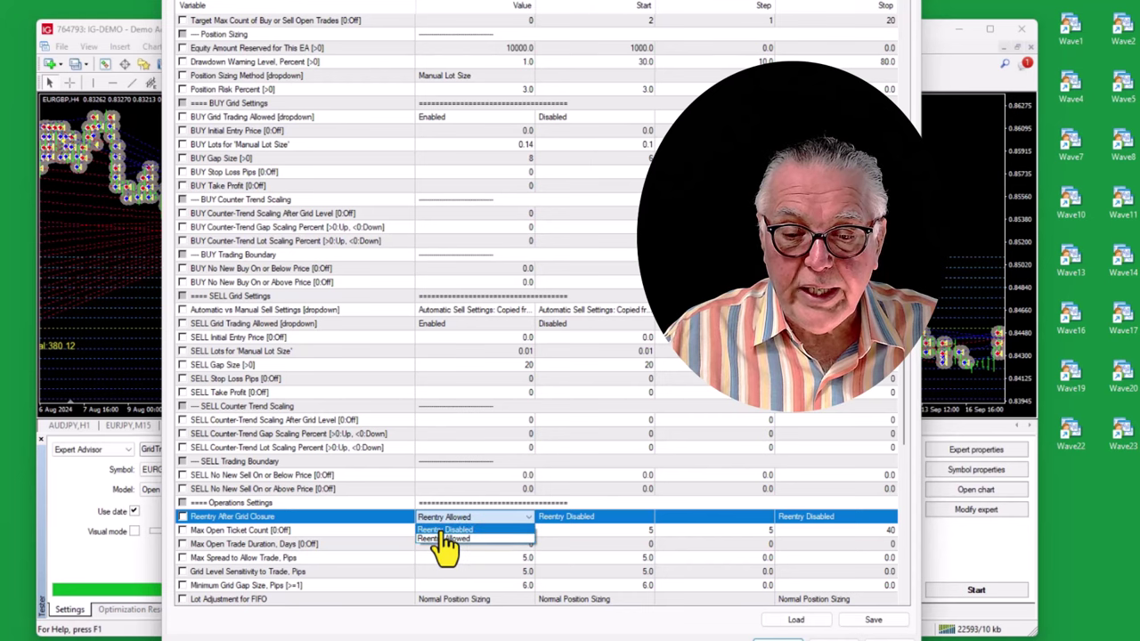
{"action": "left_click", "coordinate": [480, 526]}
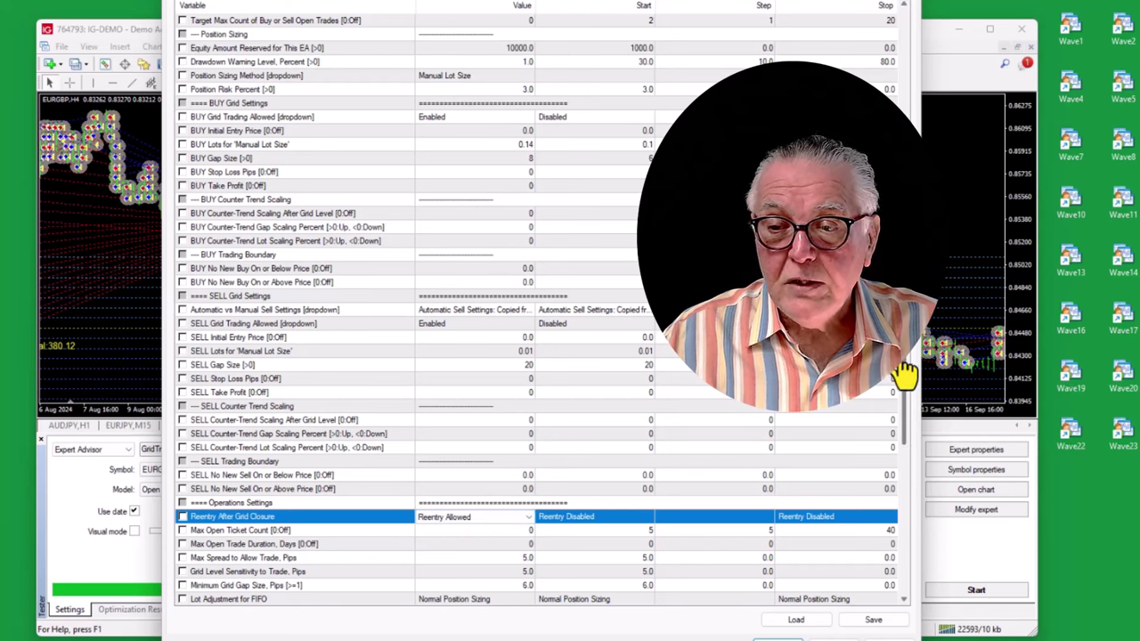
{"action": "scroll", "coordinate": [908, 374], "scroll_direction": "up", "scroll_amount": 7}
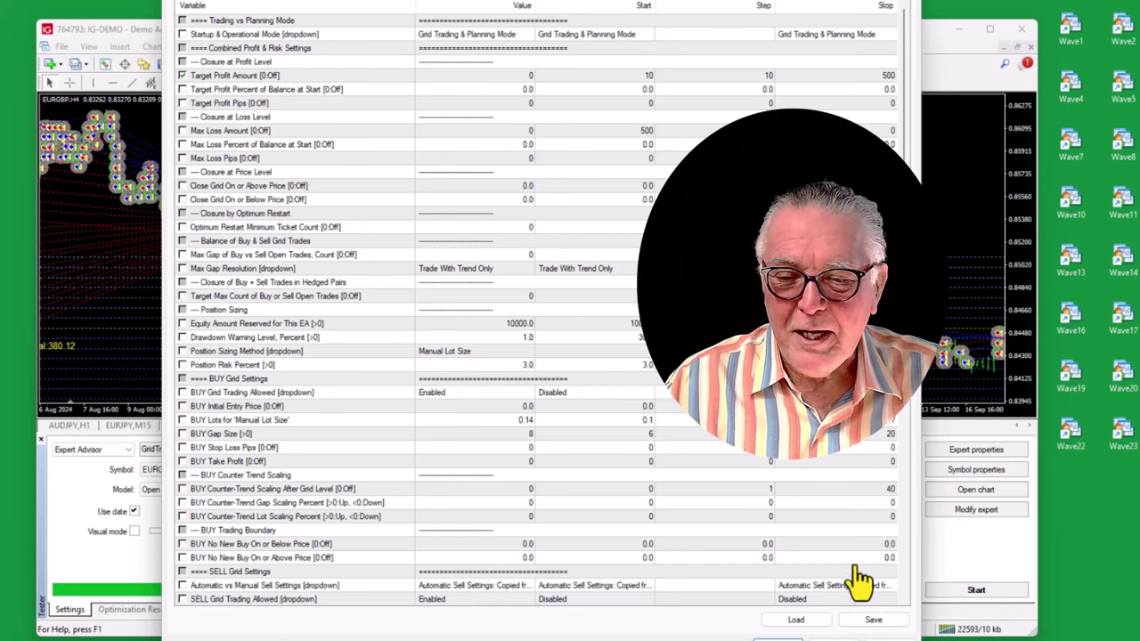
{"action": "left_click", "coordinate": [778, 638]}
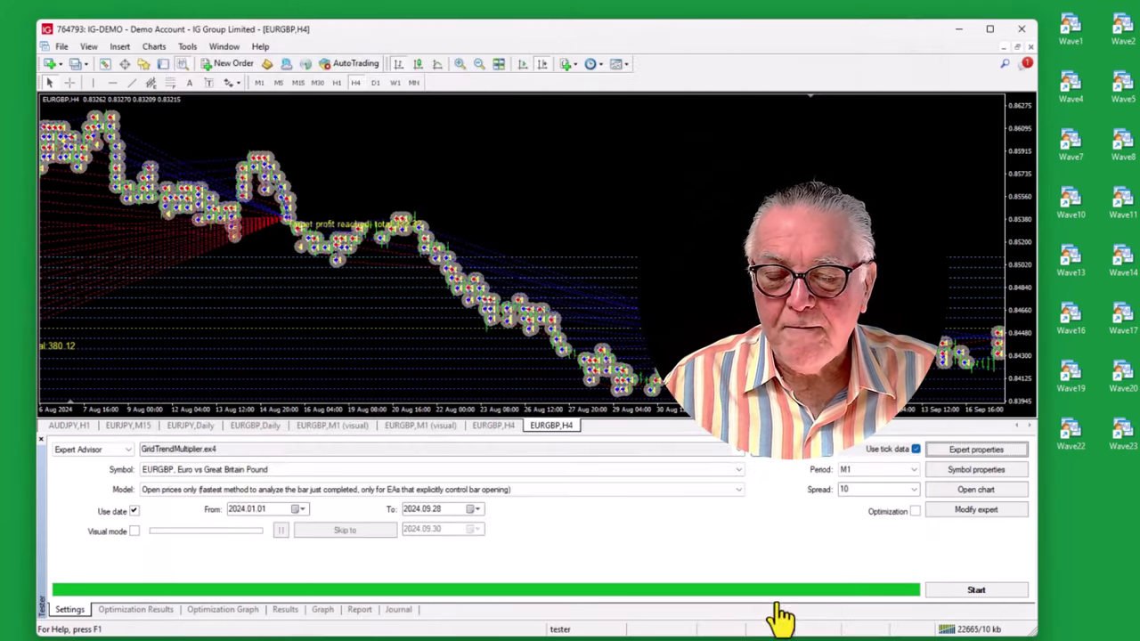
Turn on optimization, start the run, and enlarge the tester area showing the optimization results
{"action": "left_click", "coordinate": [915, 512]}
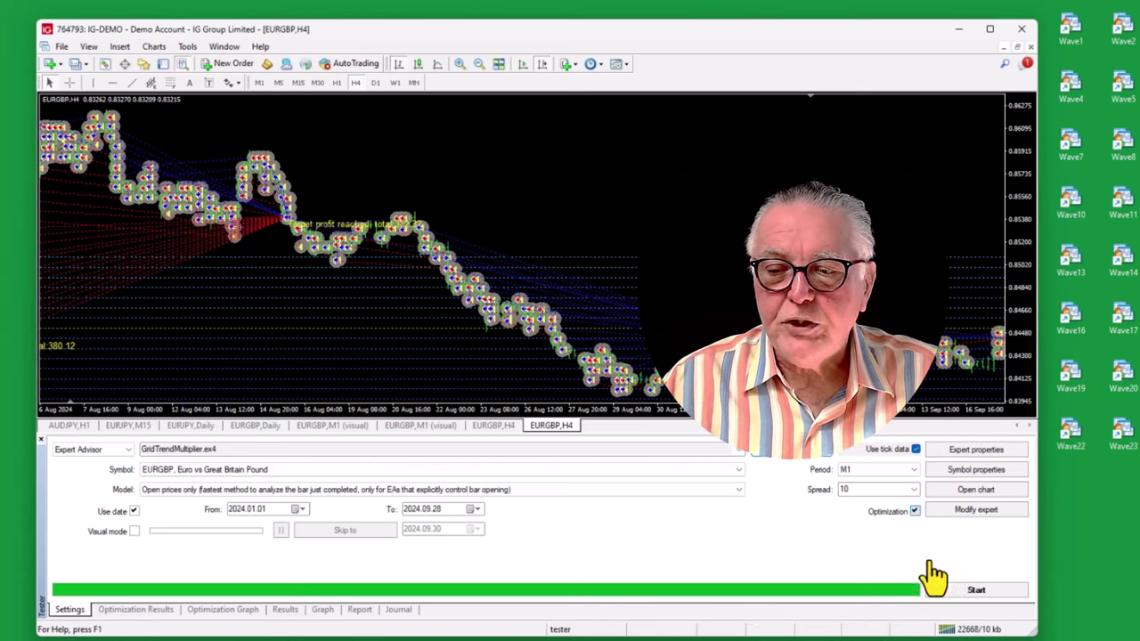
{"action": "left_click", "coordinate": [976, 592]}
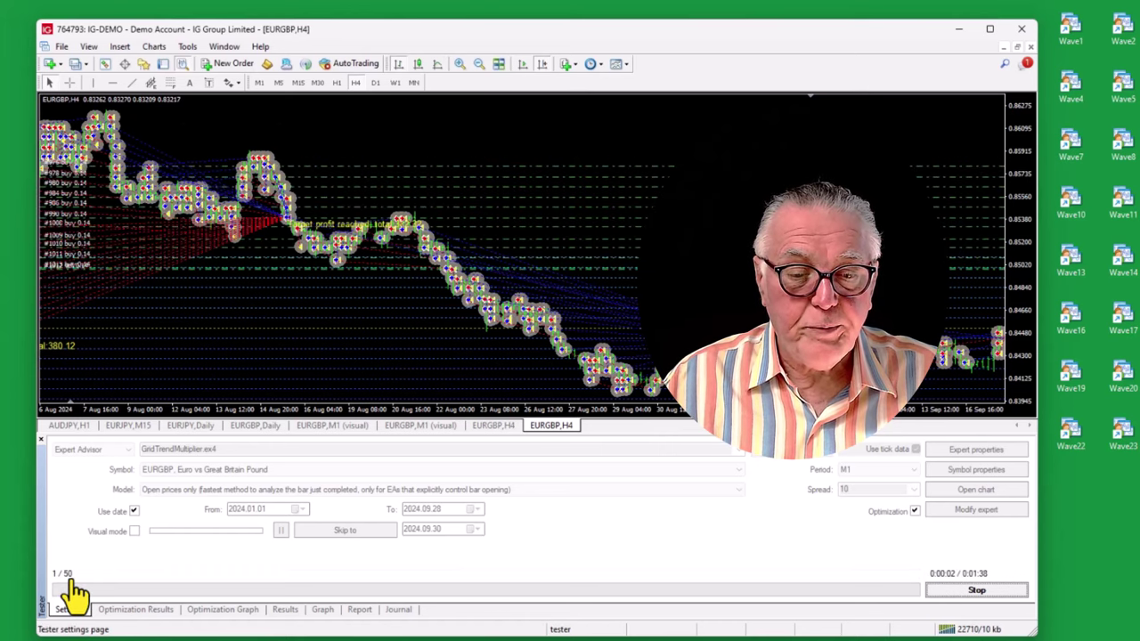
{"action": "left_click", "coordinate": [135, 610]}
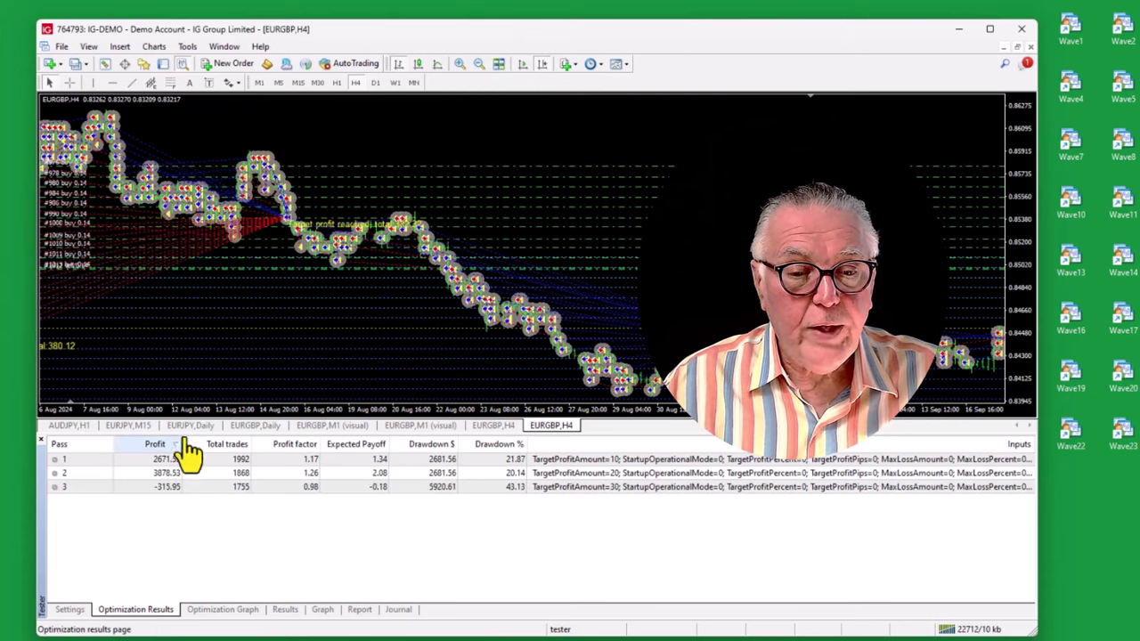
{"action": "key", "text": "ctrl+F6"}
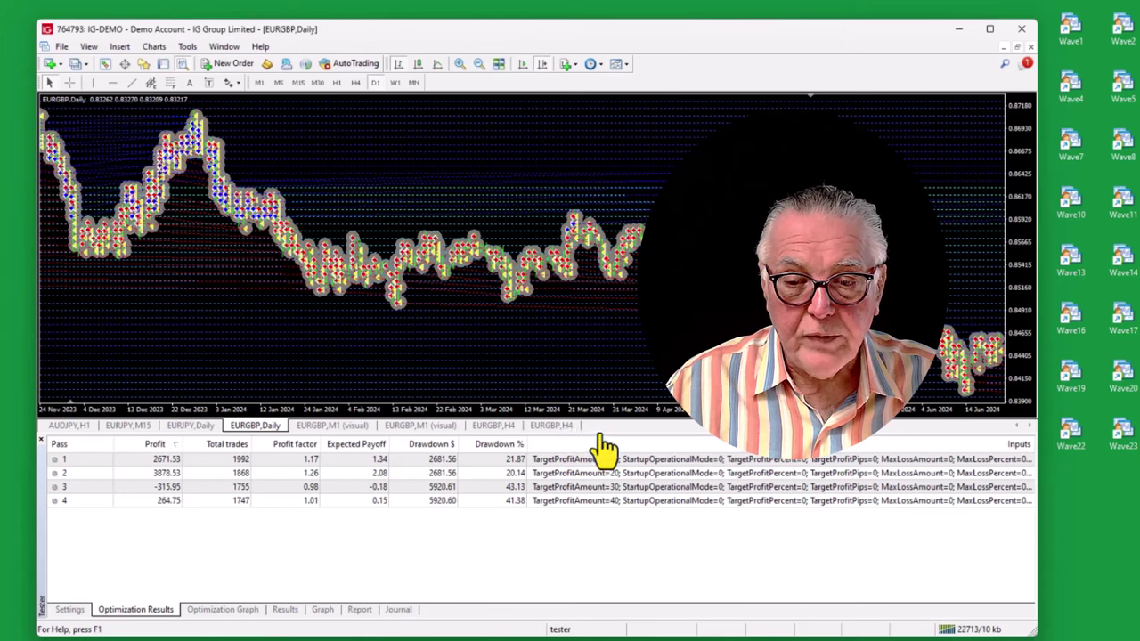
{"action": "left_click_drag", "start_coordinate": [611, 435], "coordinate": [588, 391]}
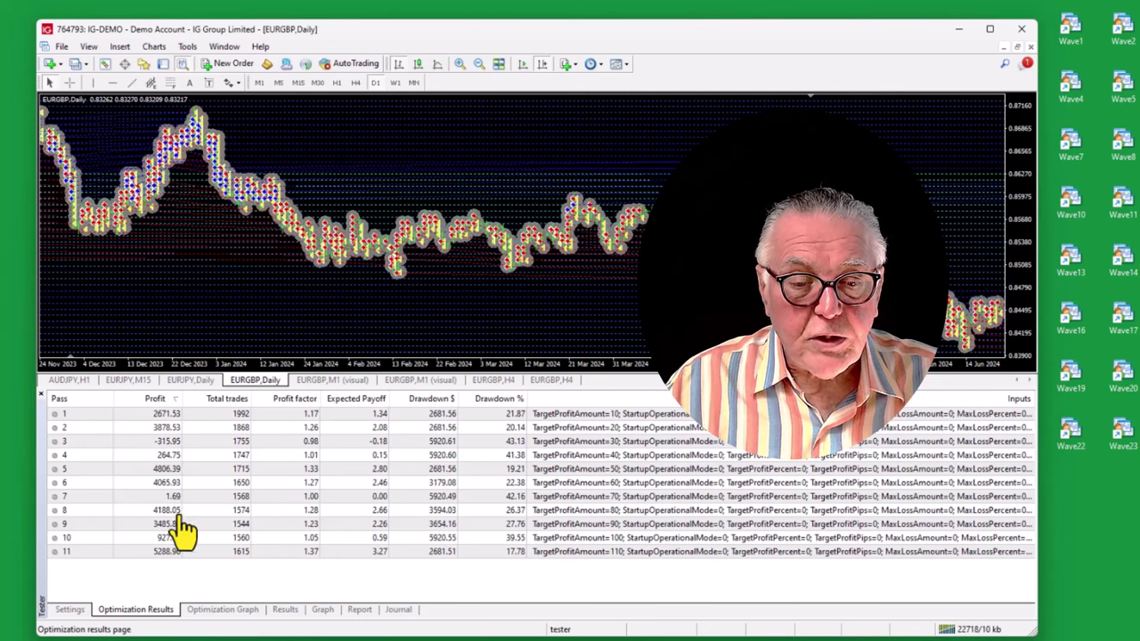
Sort the running optimization's passes by profit, highest first, and check the run's progress
{"action": "left_click", "coordinate": [154, 399]}
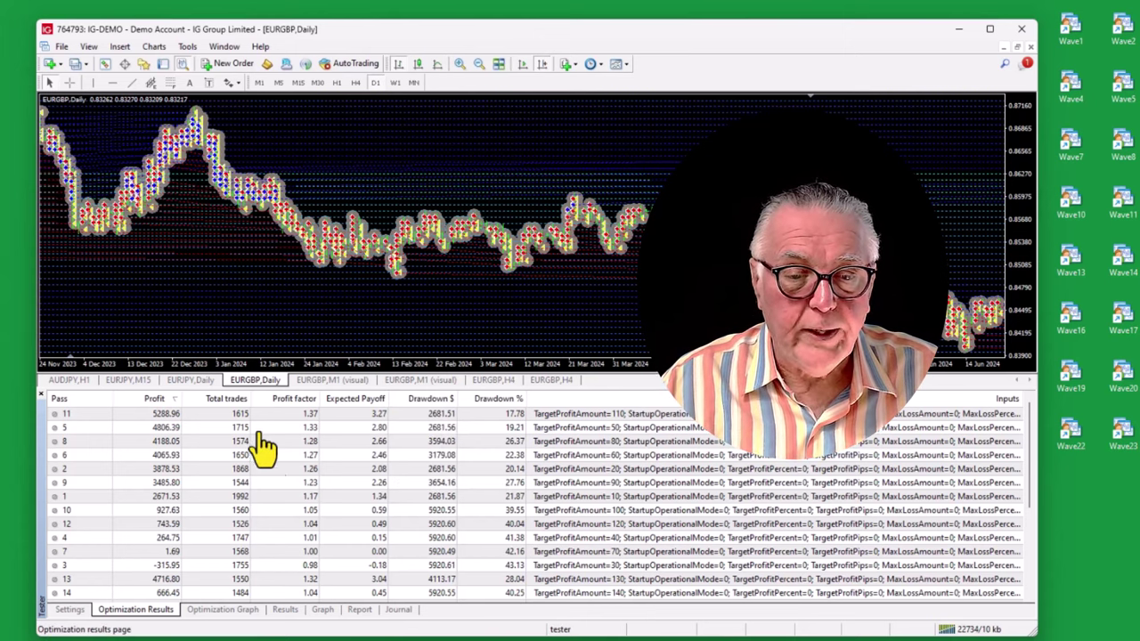
{"action": "left_click", "coordinate": [163, 403]}
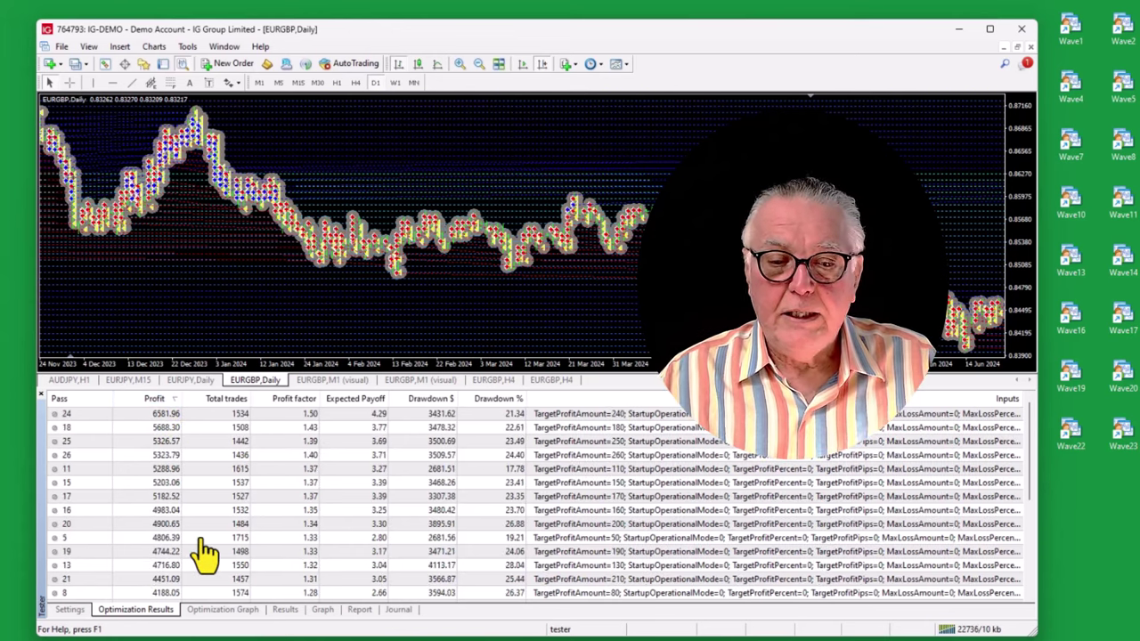
{"action": "left_click", "coordinate": [71, 613]}
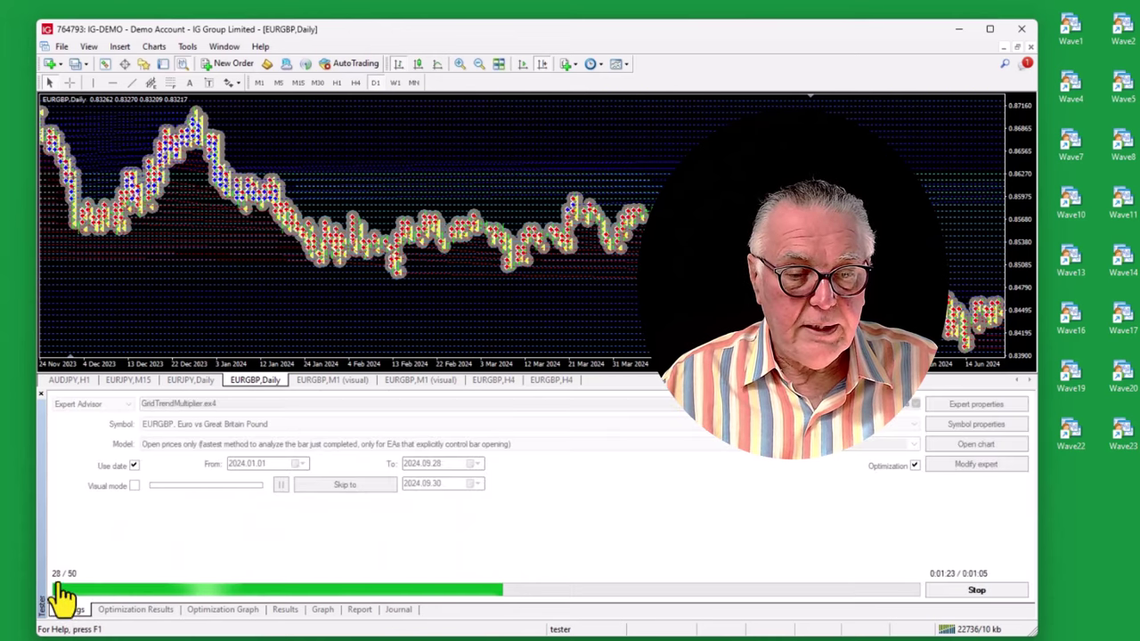
{"action": "left_click", "coordinate": [125, 616]}
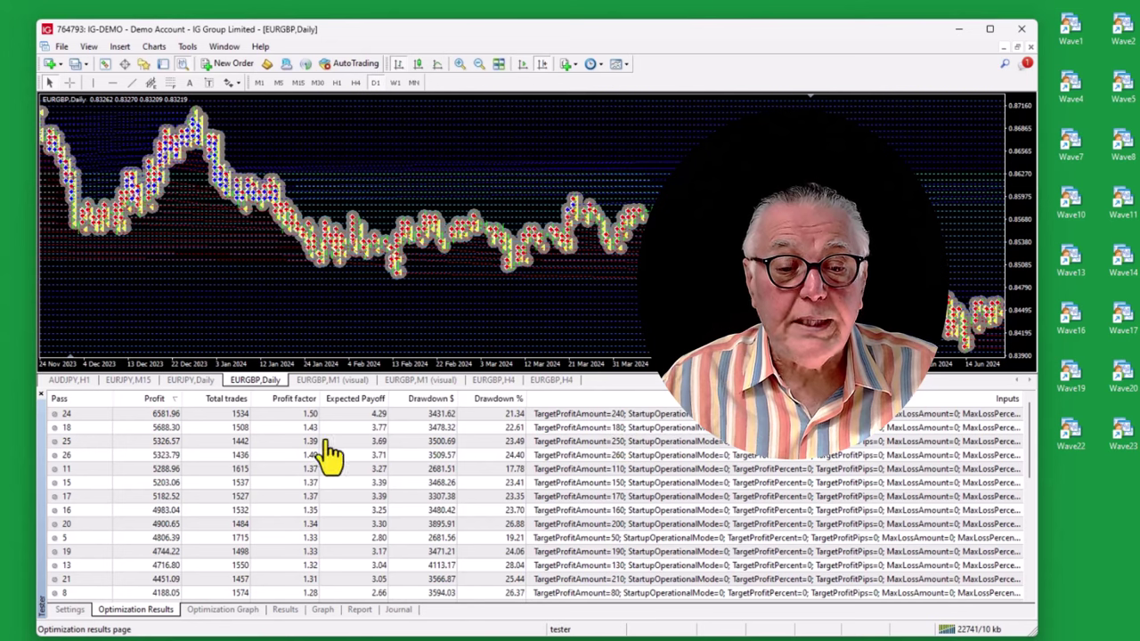
{"action": "left_click", "coordinate": [177, 401]}
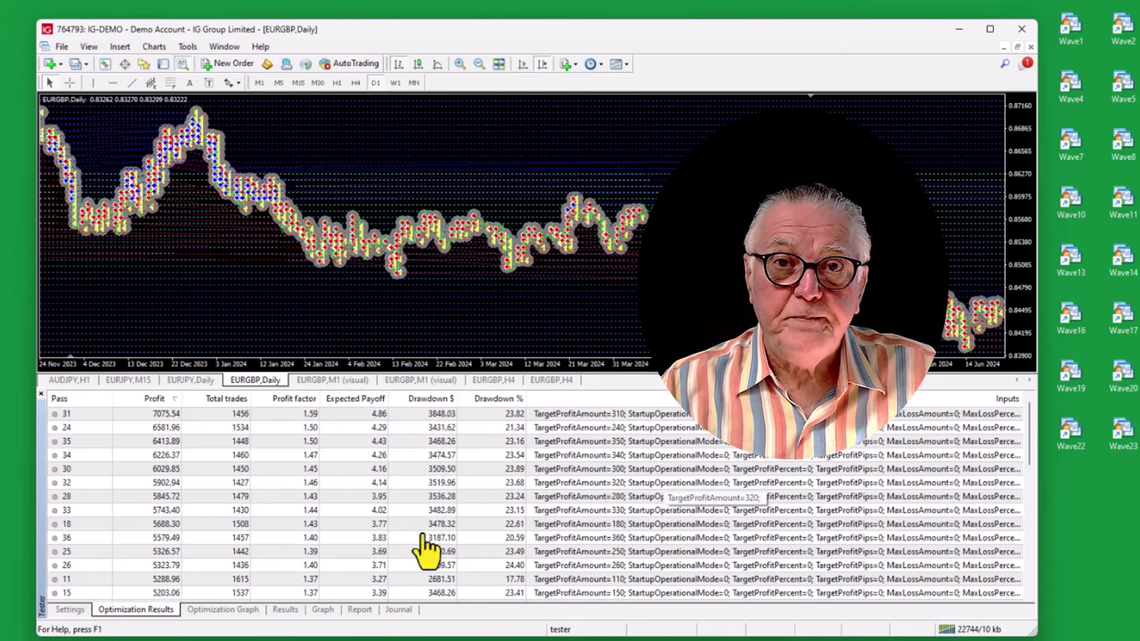
Re-sort the optimization passes by profit, highest first, and compare their profit factor, drawdown and target profit amounts
{"action": "left_click", "coordinate": [68, 611]}
{"action": "left_click", "coordinate": [134, 611]}
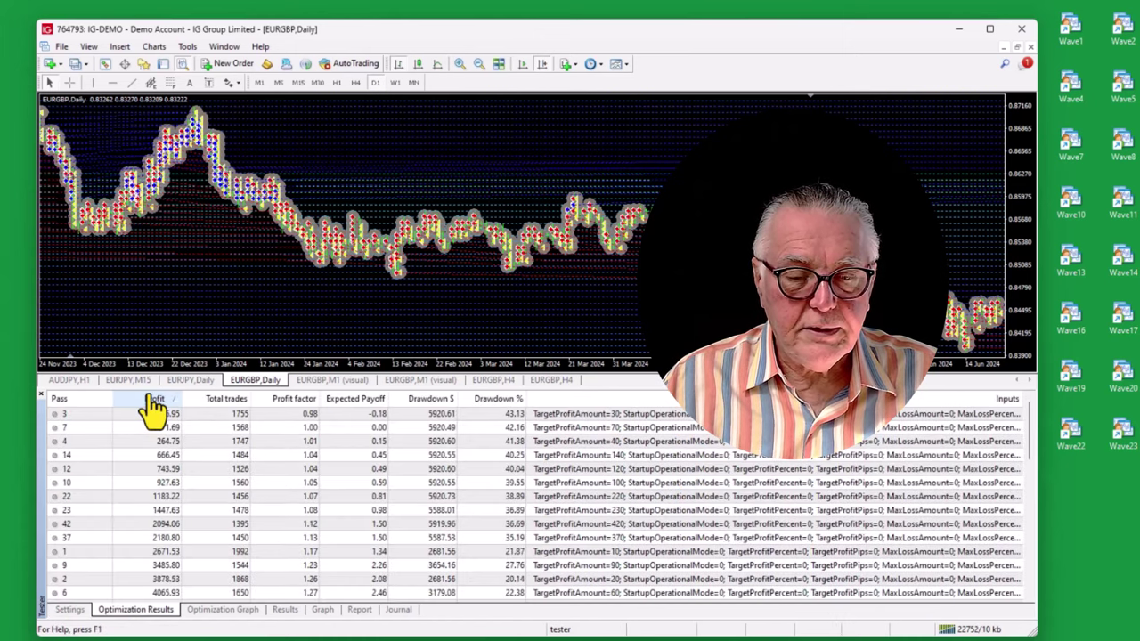
{"action": "left_click", "coordinate": [153, 399]}
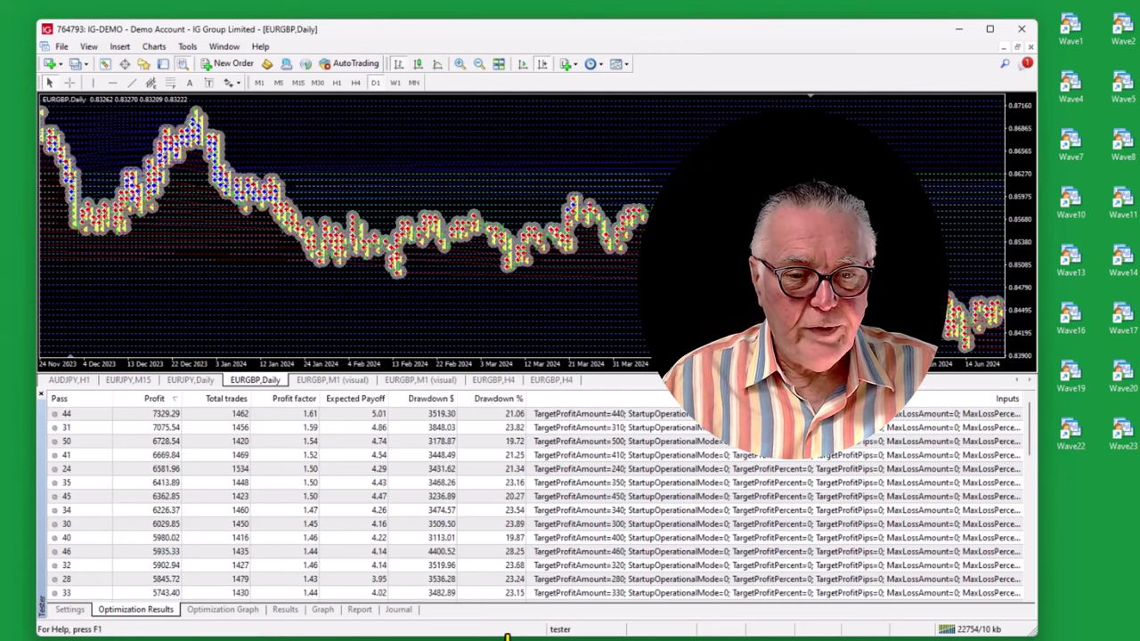
{"action": "left_click", "coordinate": [145, 401]}
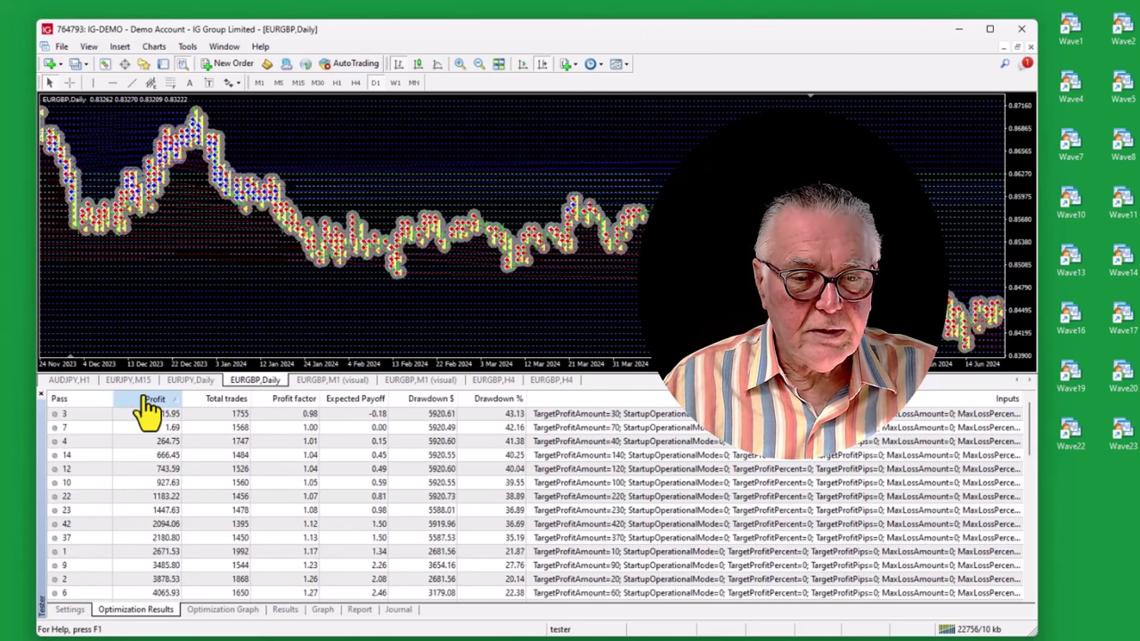
{"action": "left_click", "coordinate": [147, 400]}
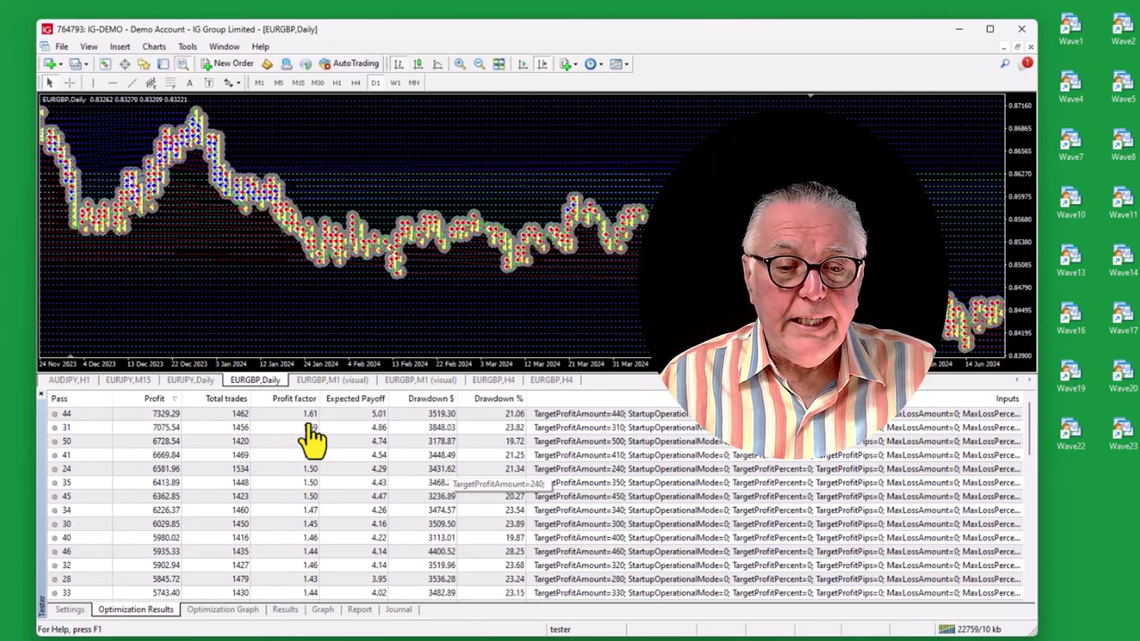
Apply the input parameters of optimization pass 44 (Target Profit Amount 440) and check them in the expert's inputs
{"action": "left_click", "coordinate": [129, 415]}
{"action": "right_click", "coordinate": [129, 415]}
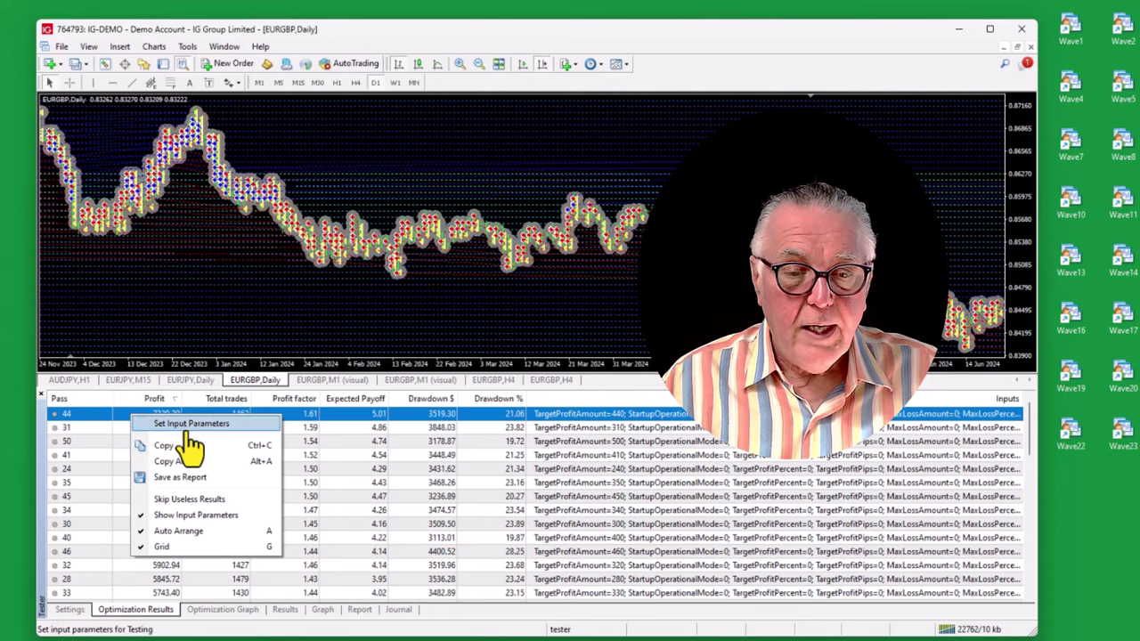
{"action": "left_click", "coordinate": [190, 426]}
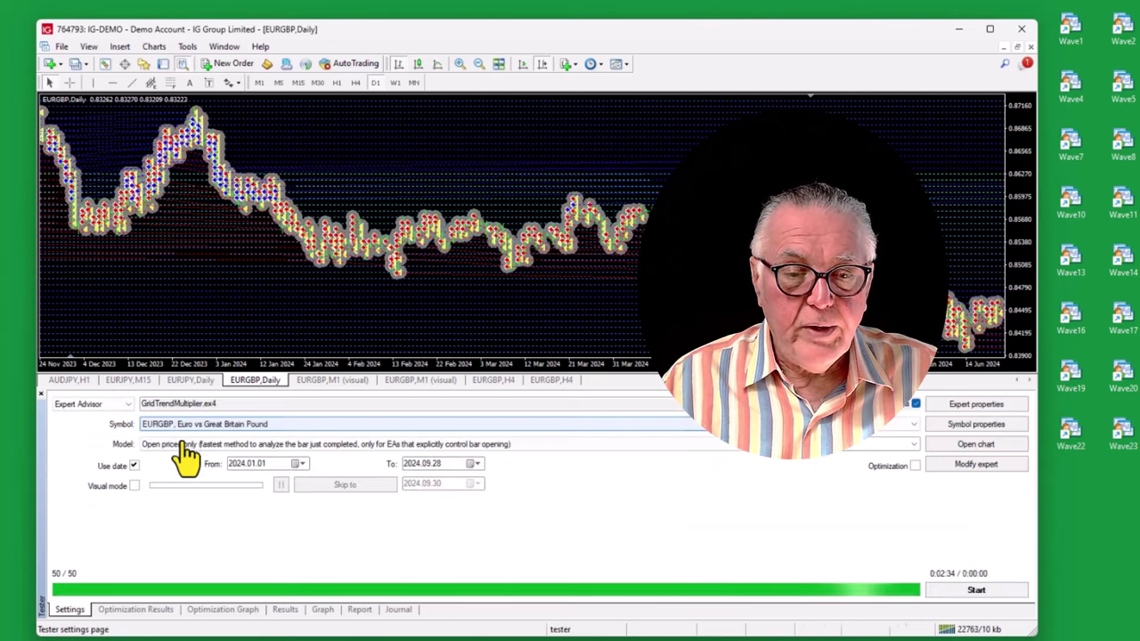
{"action": "left_click", "coordinate": [136, 610]}
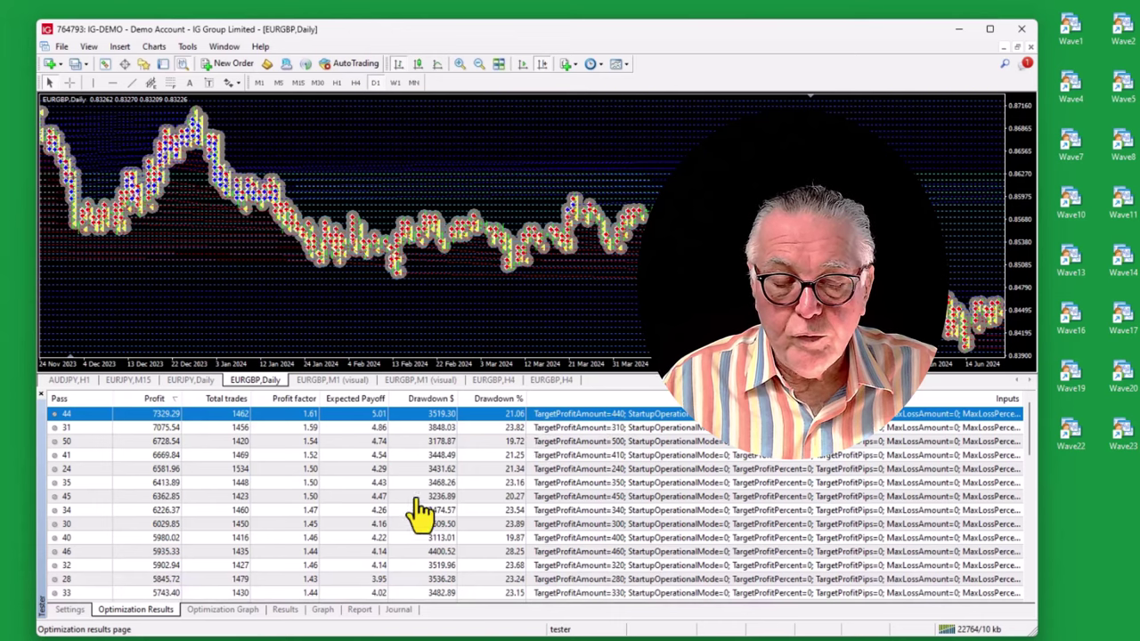
{"action": "left_click", "coordinate": [71, 611]}
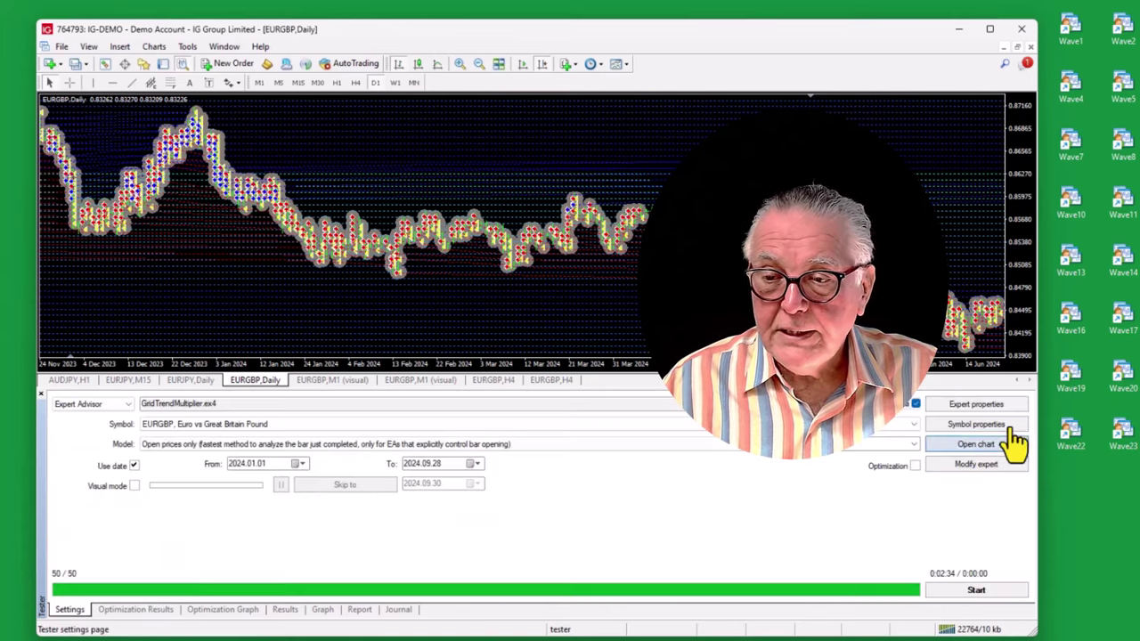
{"action": "left_click", "coordinate": [971, 409]}
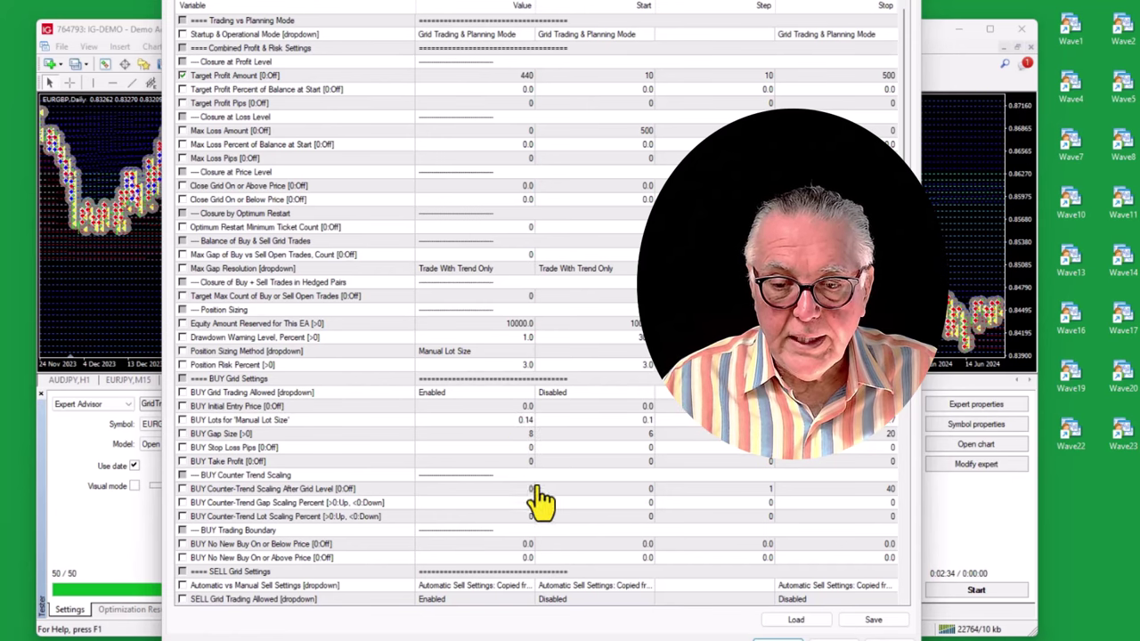
Confirm the applied inputs, run a single EURGBP backtest, and capture a screenshot of its report
{"action": "key", "text": "Return"}
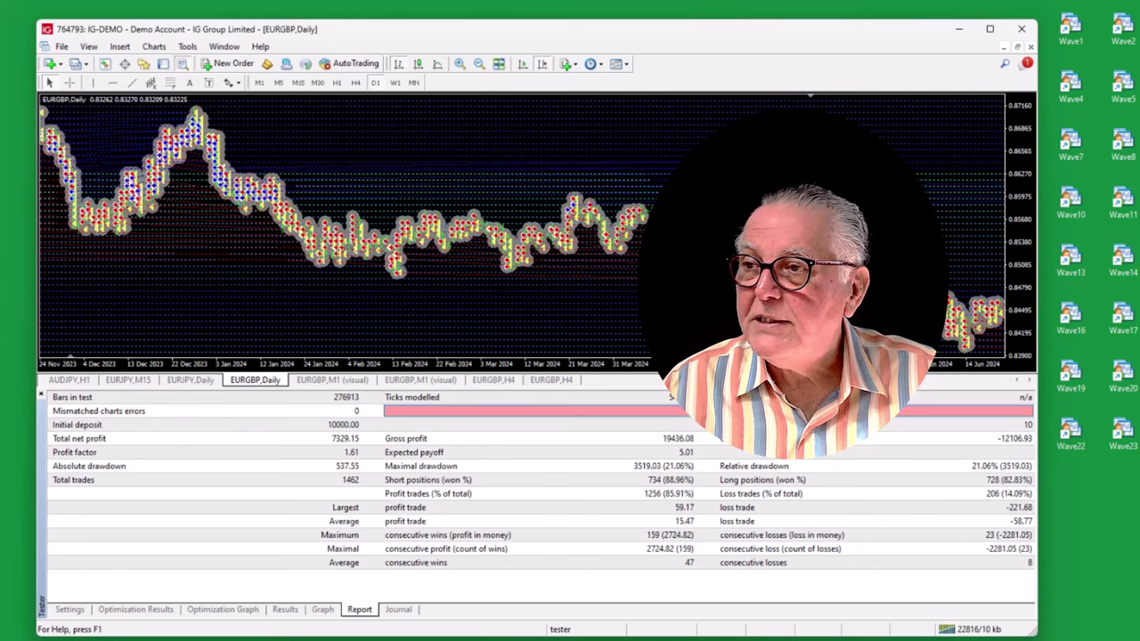
{"action": "key", "text": "Print"}
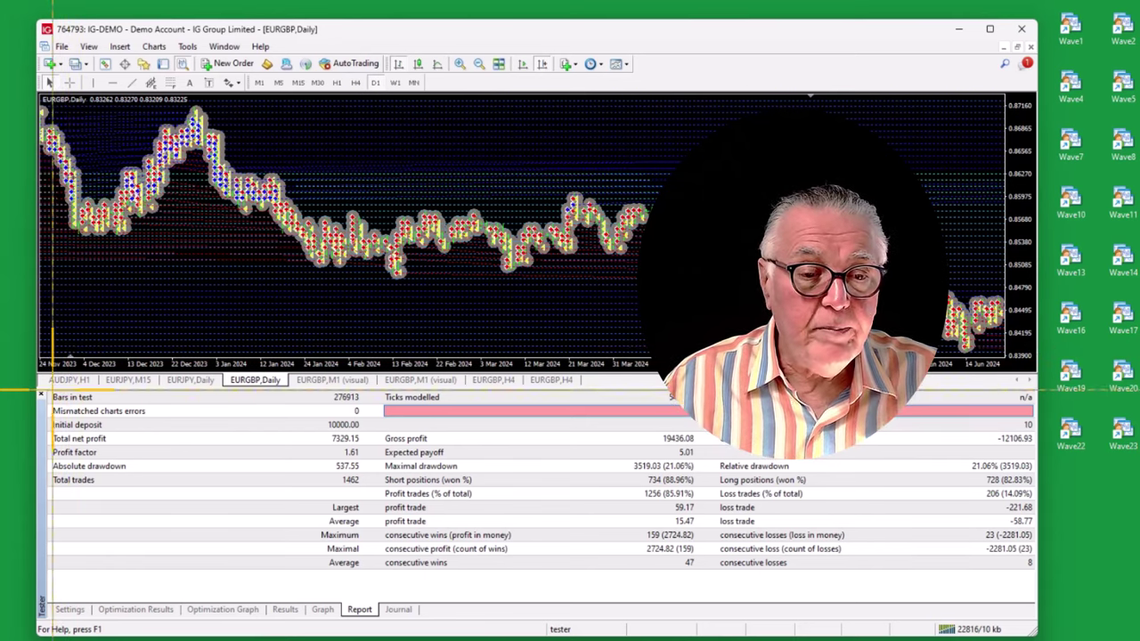
{"action": "left_click_drag", "start_coordinate": [40, 392], "coordinate": [1036, 597]}
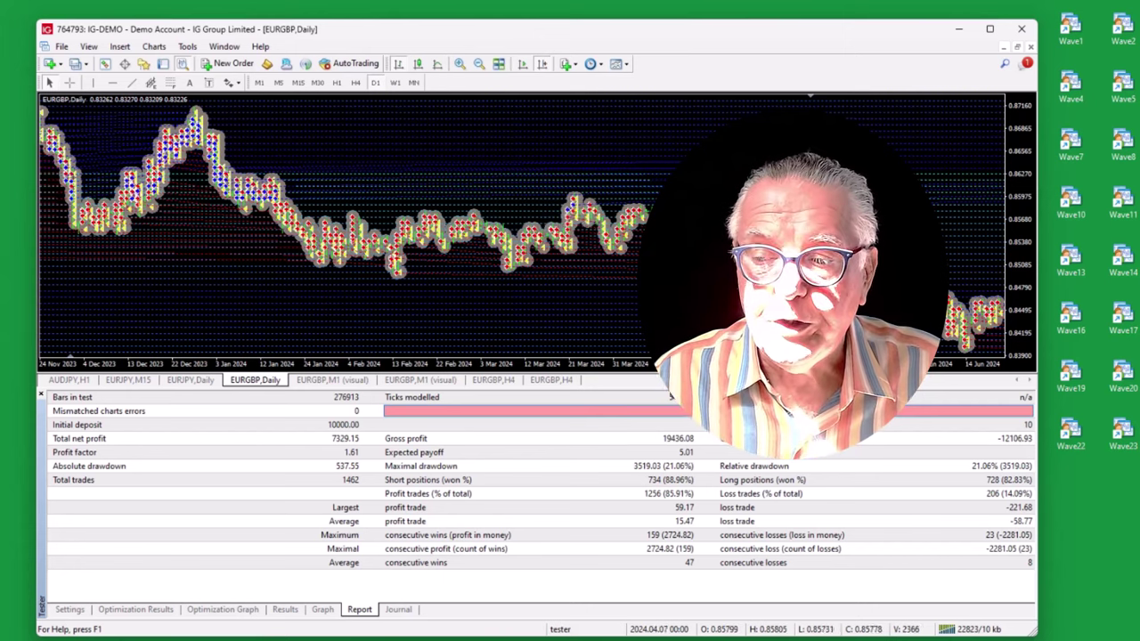
In the expert's inputs, exclude Target Profit Amount from optimization and set its value to 0
{"action": "left_click", "coordinate": [71, 611]}
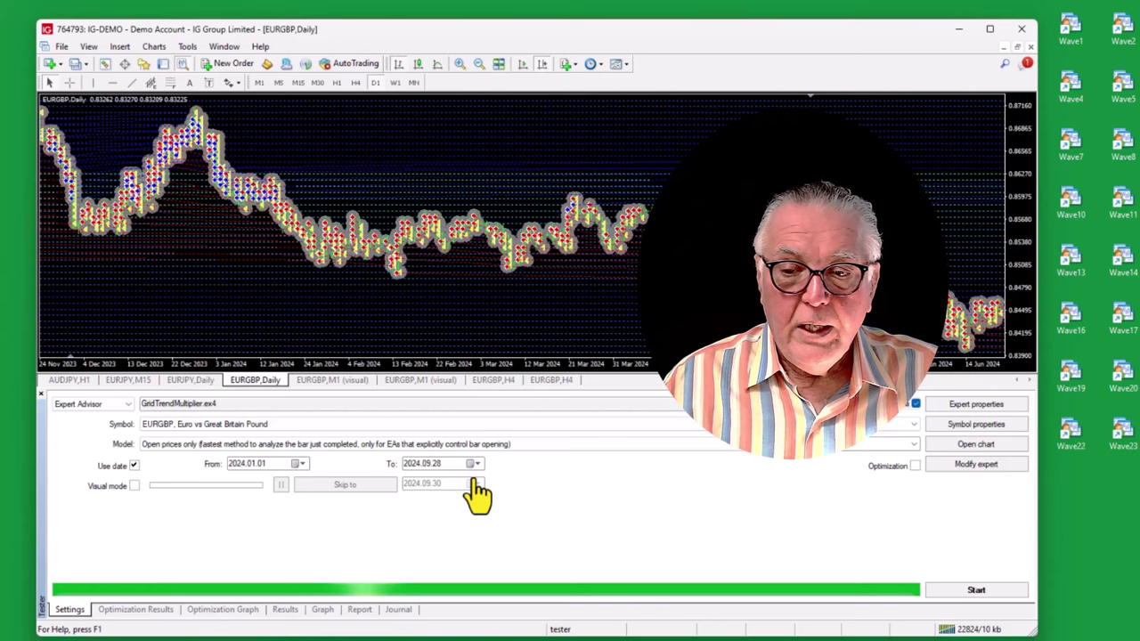
{"action": "left_click", "coordinate": [975, 406]}
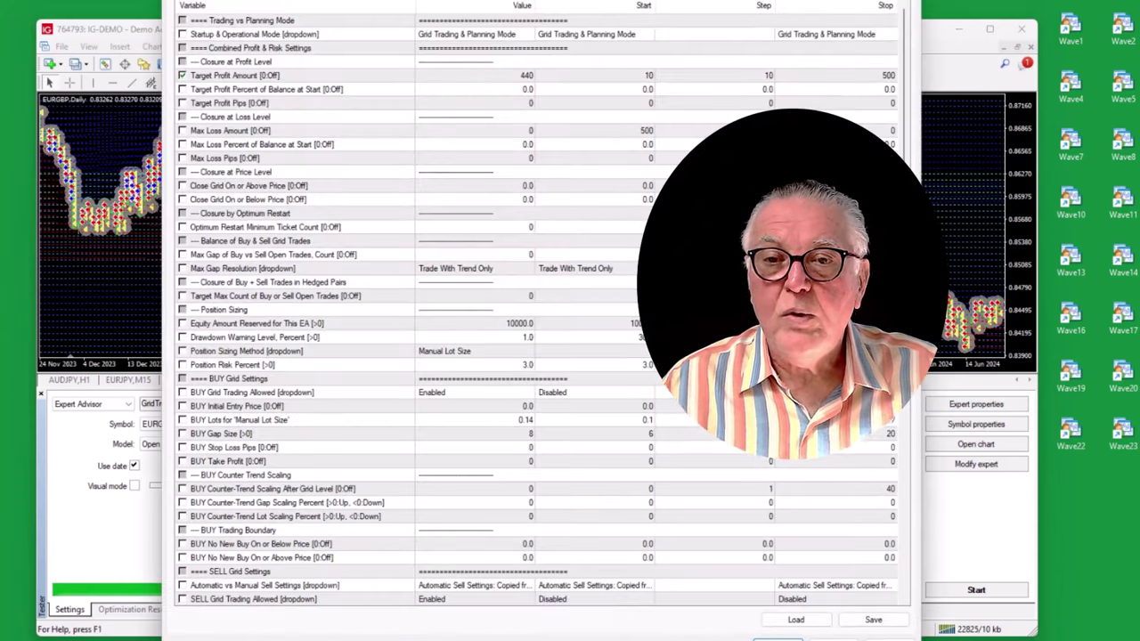
{"action": "left_click", "coordinate": [184, 76]}
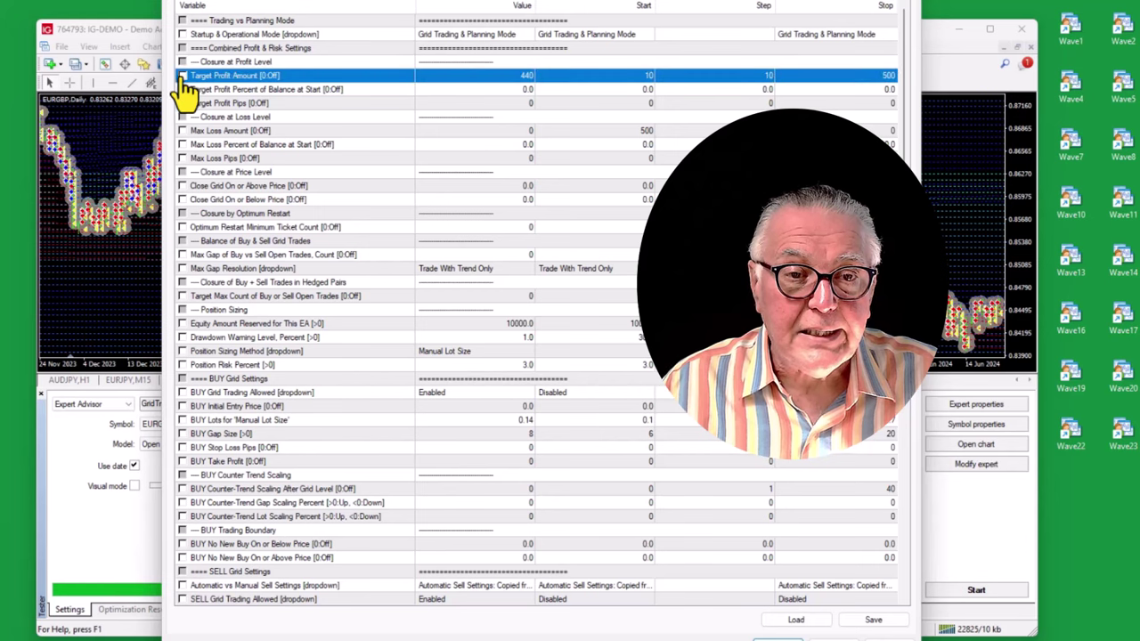
{"action": "left_click", "coordinate": [516, 79]}
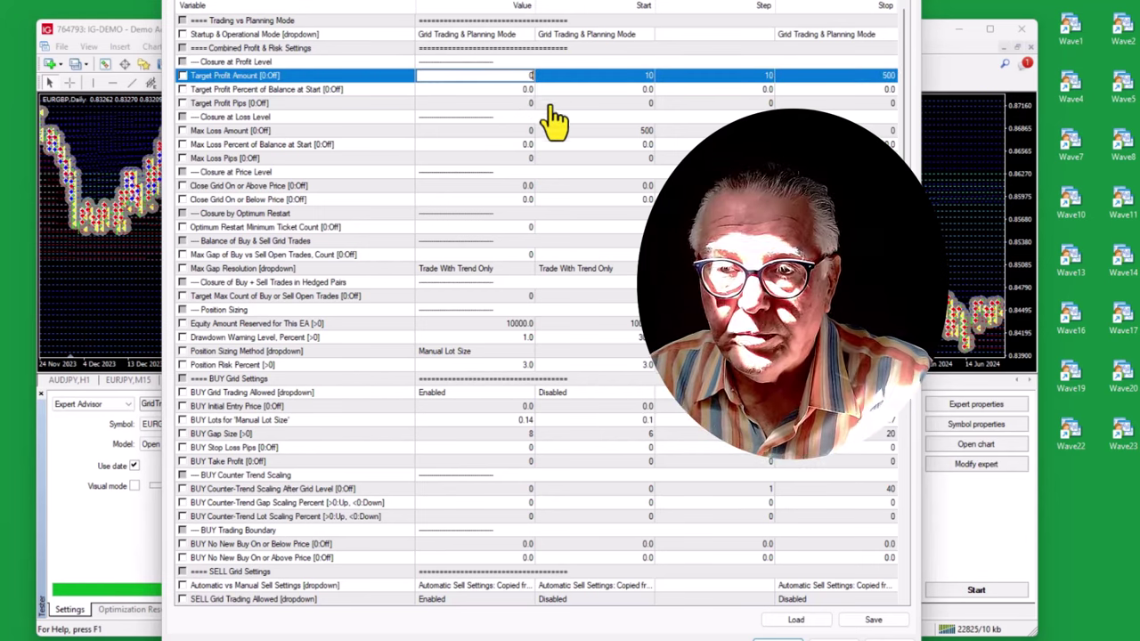
{"action": "type", "text": "0"}
{"action": "left_click", "coordinate": [554, 90]}
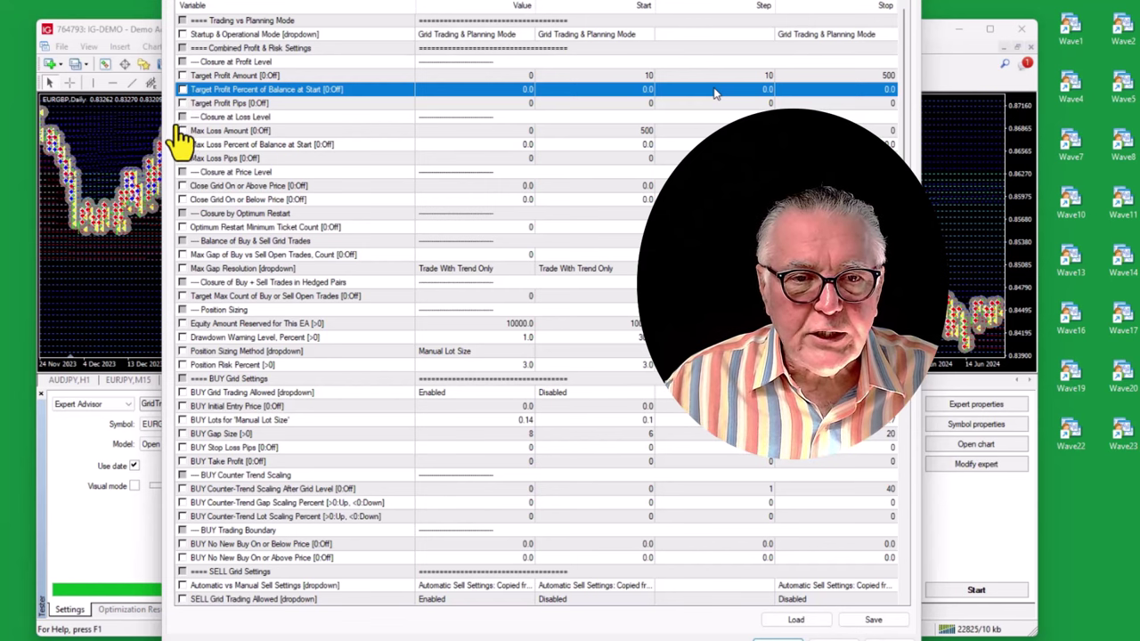
Include Optimum Restart Minimum Ticket Count in the optimization, ranging from 2 to 30 in steps of 1, and start the optimization
{"action": "left_click", "coordinate": [229, 230]}
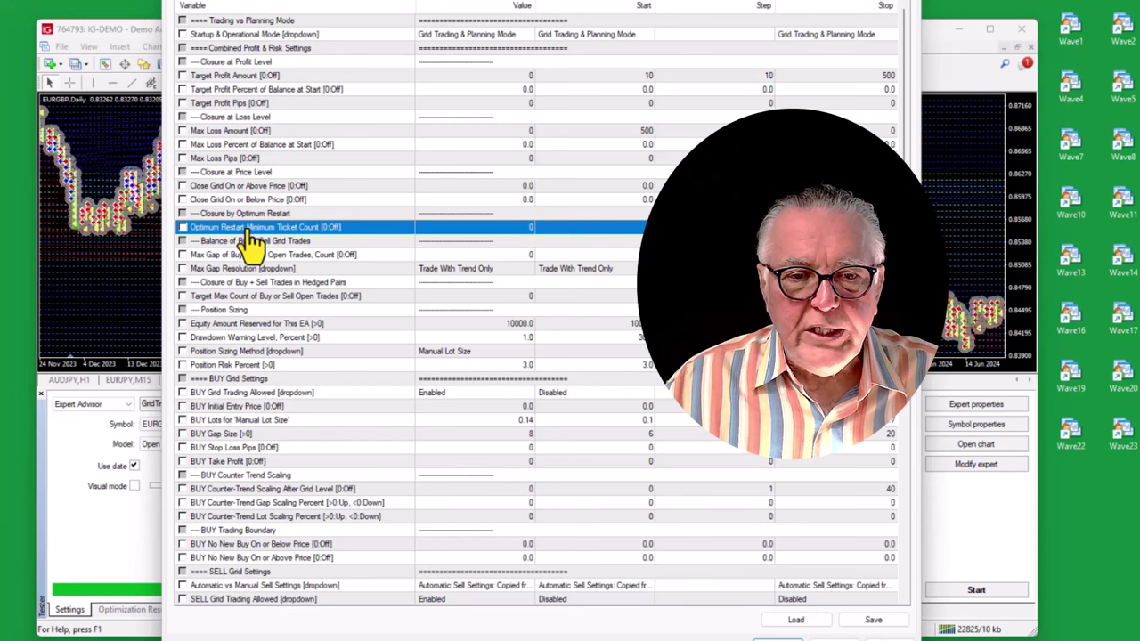
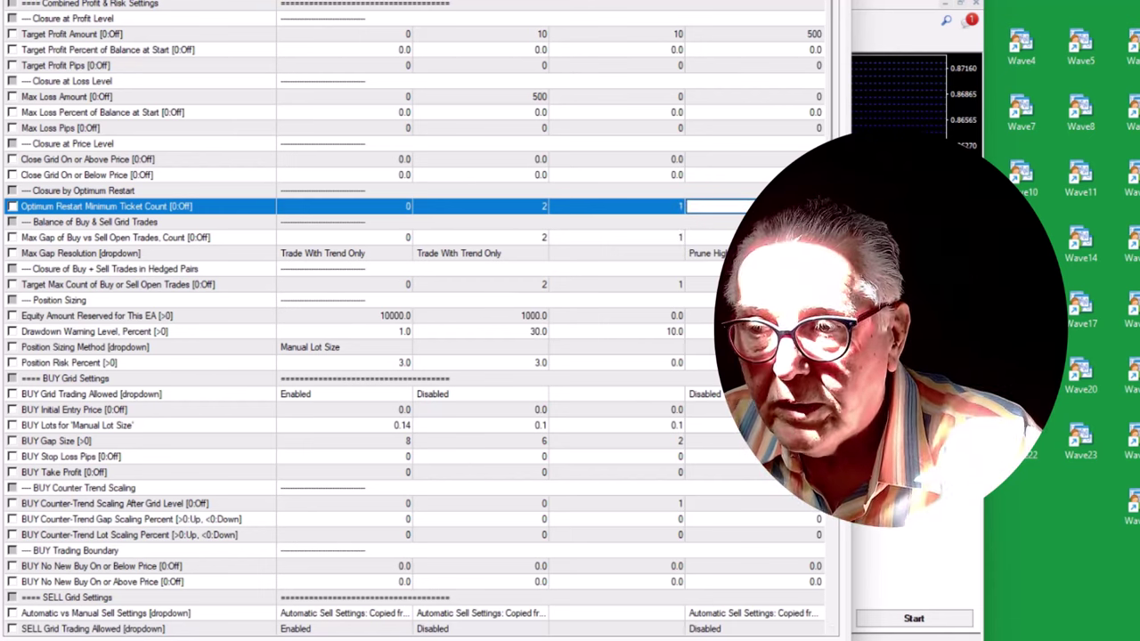
{"action": "left_click", "coordinate": [723, 223]}
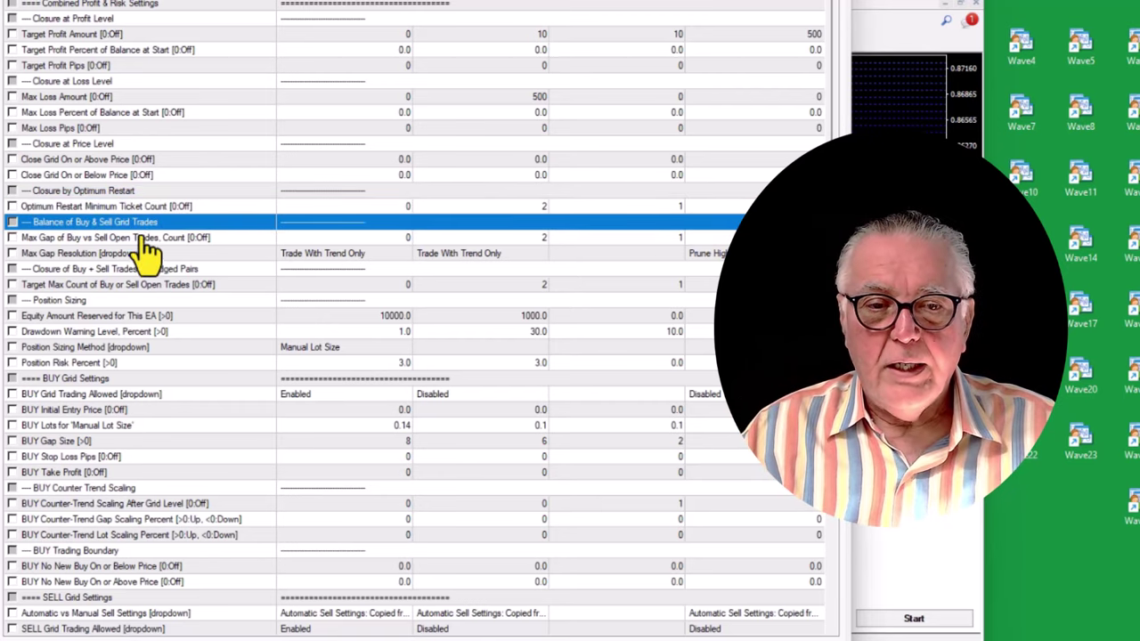
{"action": "key", "text": "Up"}
{"action": "key", "text": "Up"}
{"action": "key", "text": "Down"}
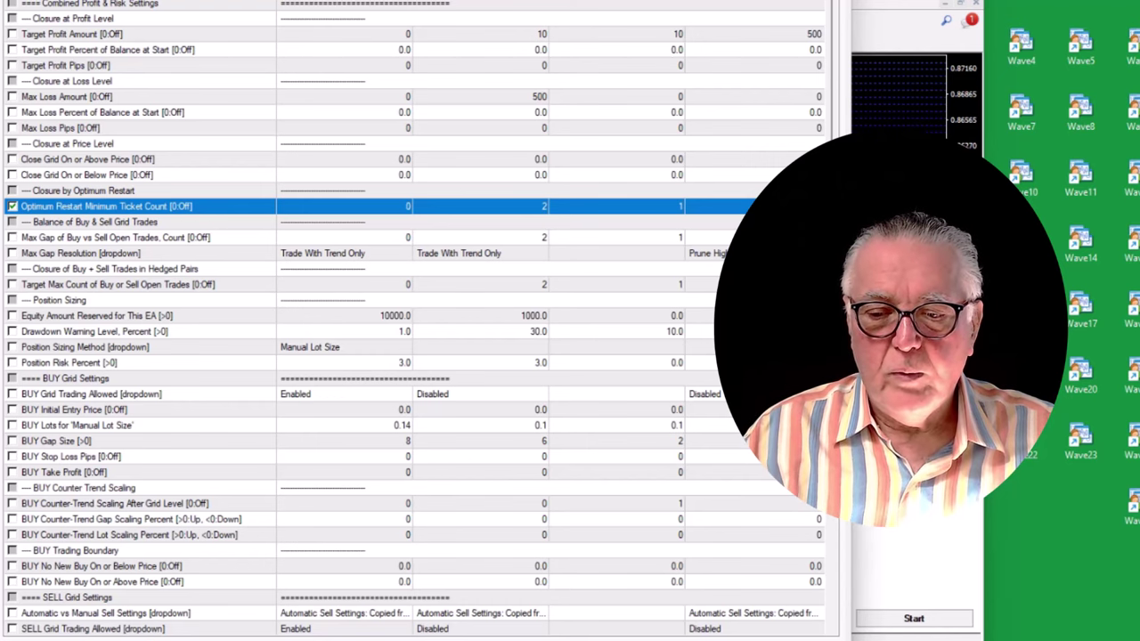
{"action": "key", "text": "Return"}
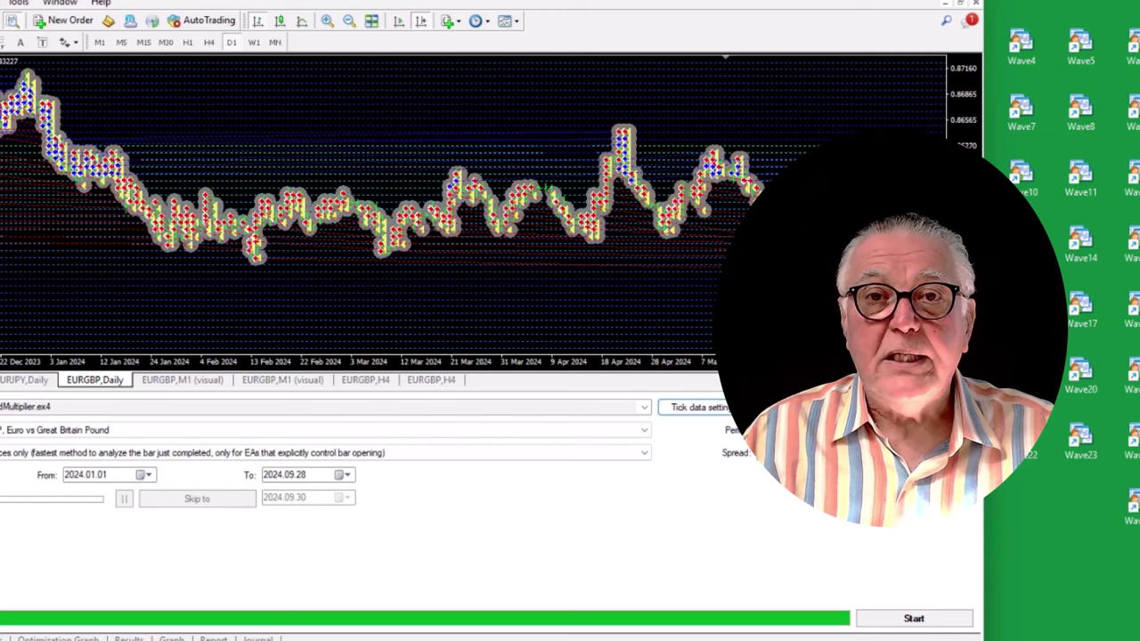
{"action": "left_click", "coordinate": [914, 618]}
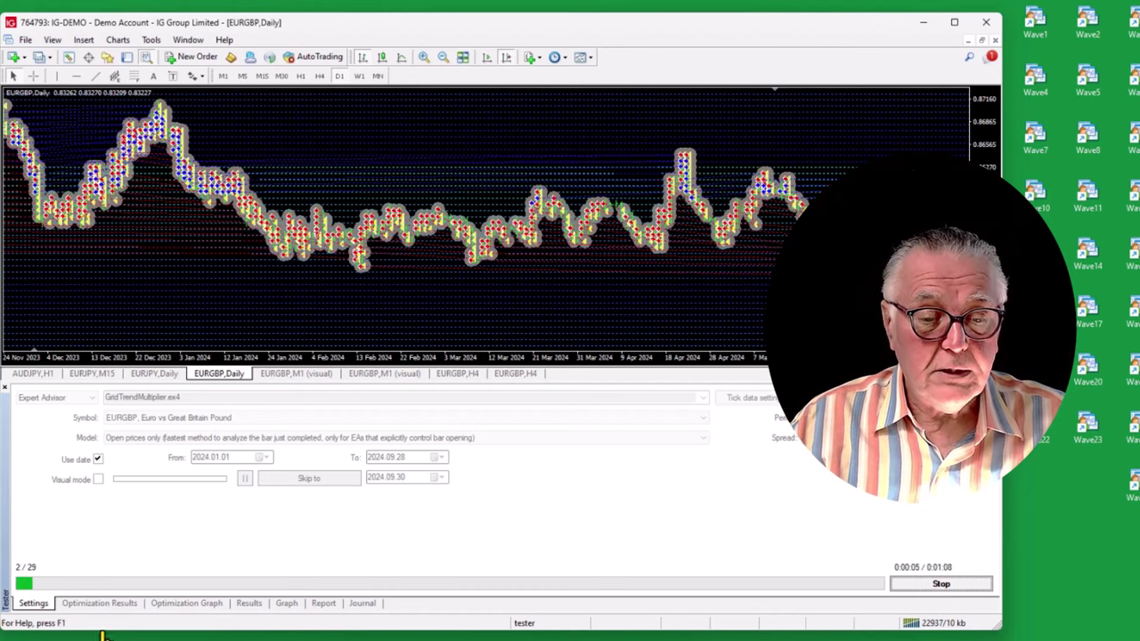
Show the running optimization's results and sort the passes by profit, highest first
{"action": "left_click", "coordinate": [99, 604]}
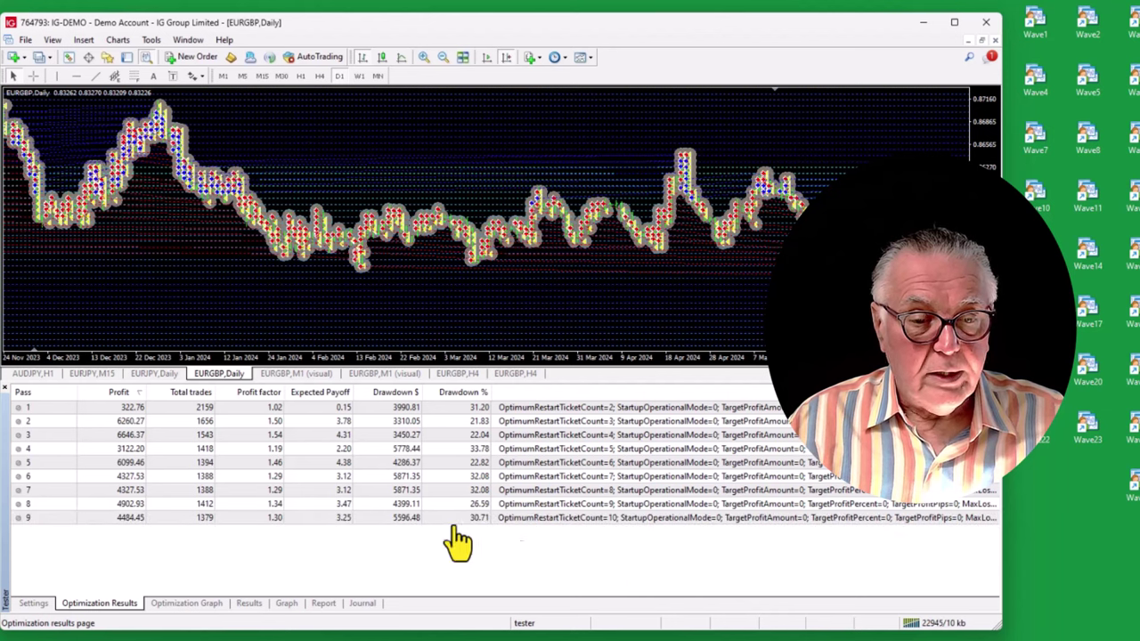
{"action": "left_click", "coordinate": [117, 394]}
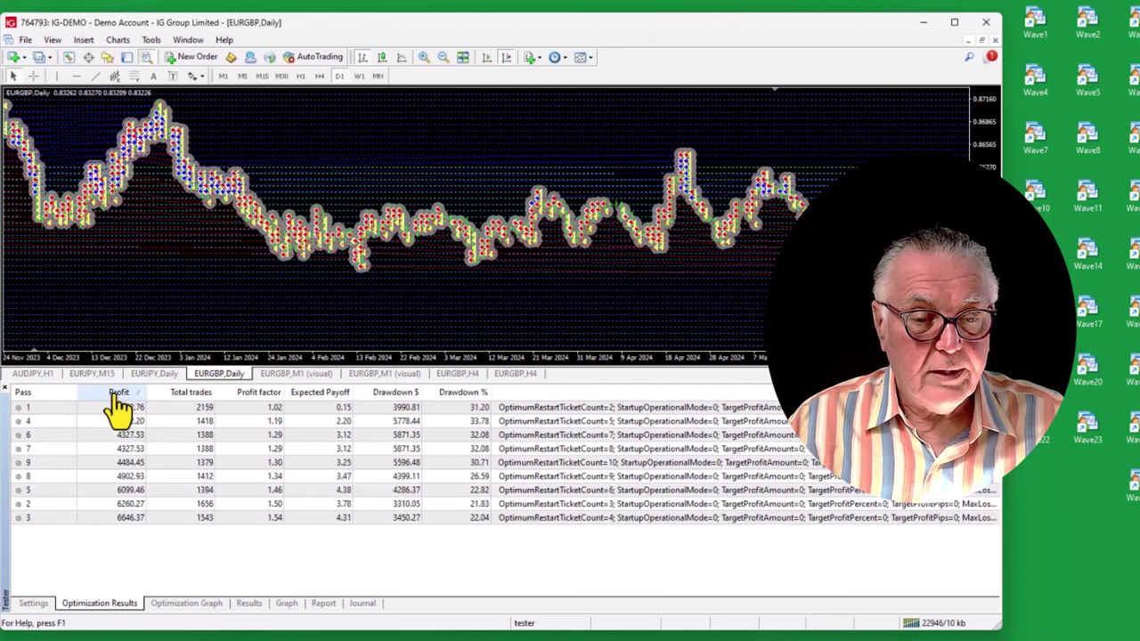
{"action": "left_click", "coordinate": [117, 394]}
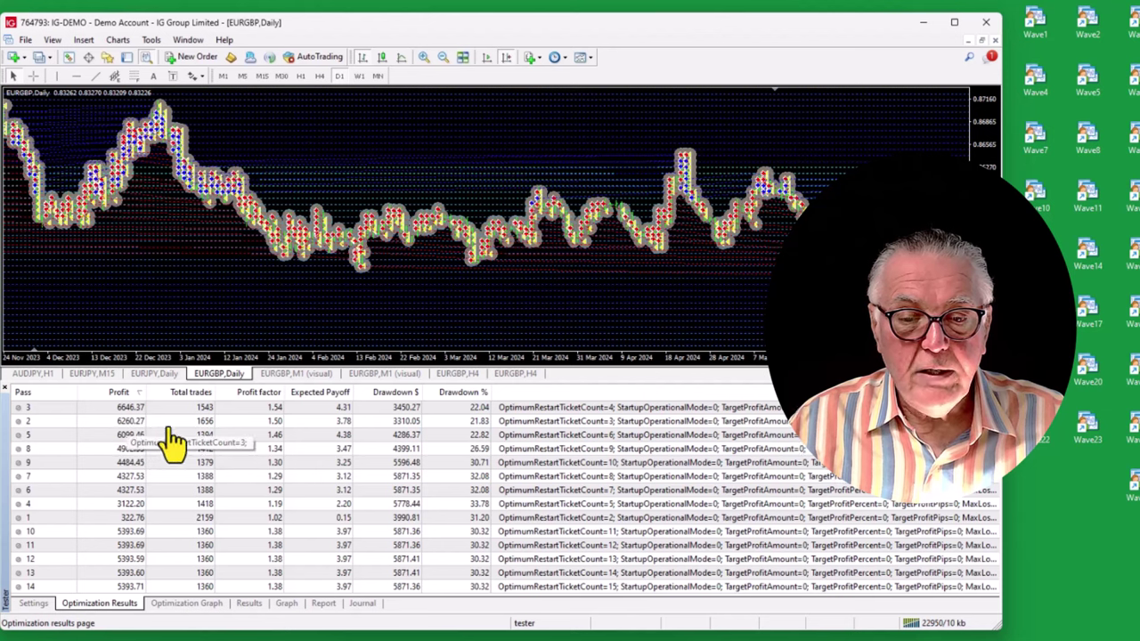
Check the optimization's progress and refresh the highest-profit-first sorting to compare the restart ticket counts
{"action": "left_click", "coordinate": [33, 603]}
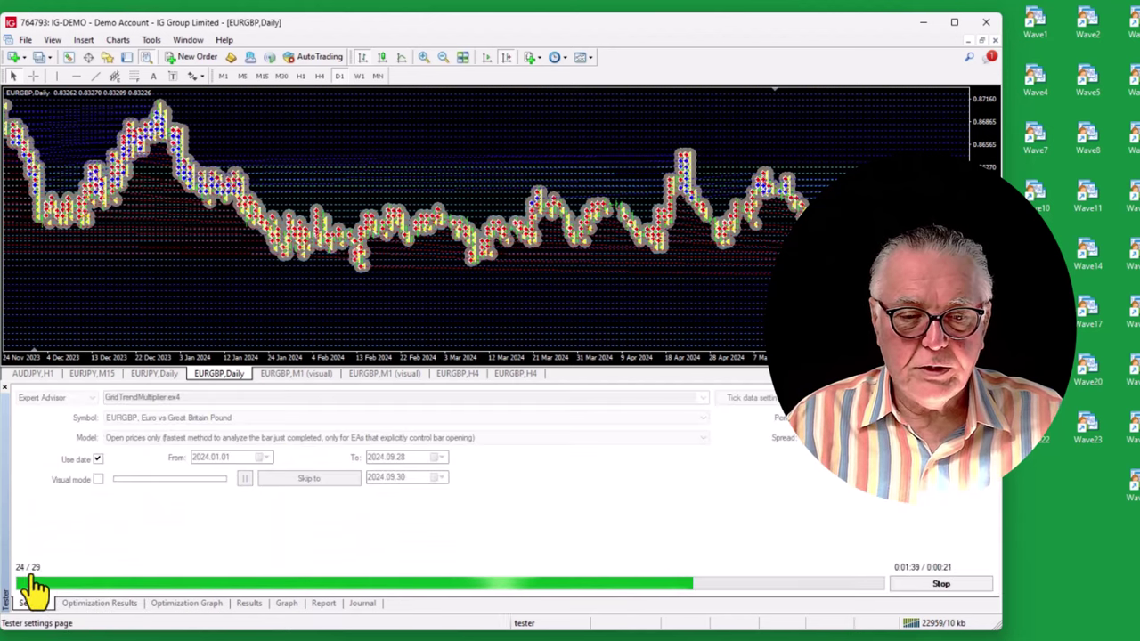
{"action": "left_click", "coordinate": [103, 606]}
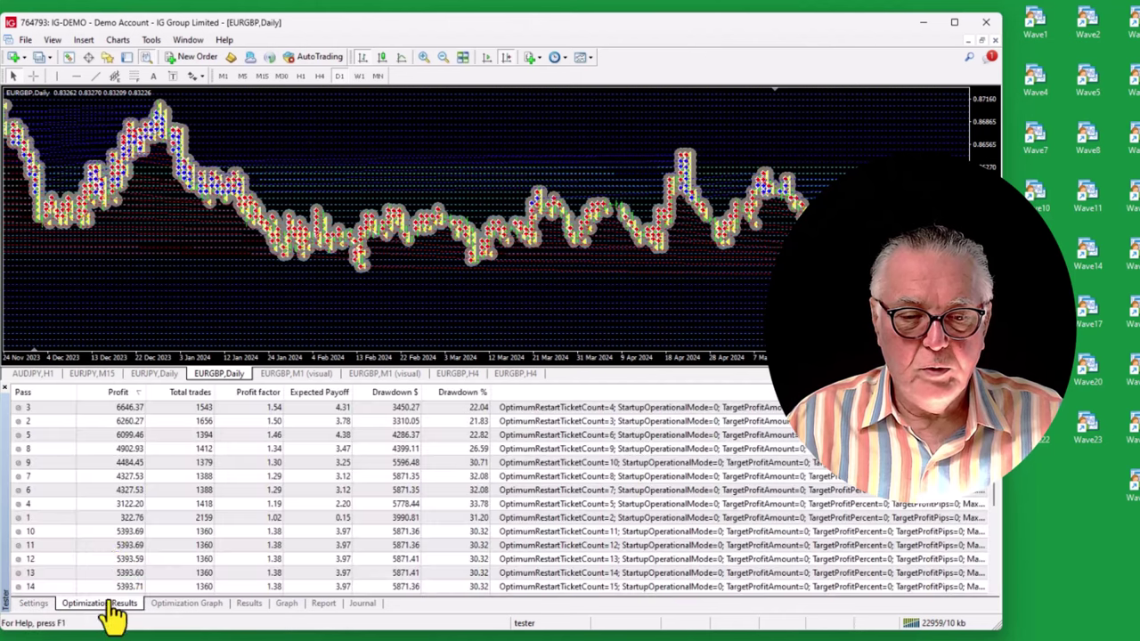
{"action": "left_click", "coordinate": [116, 392]}
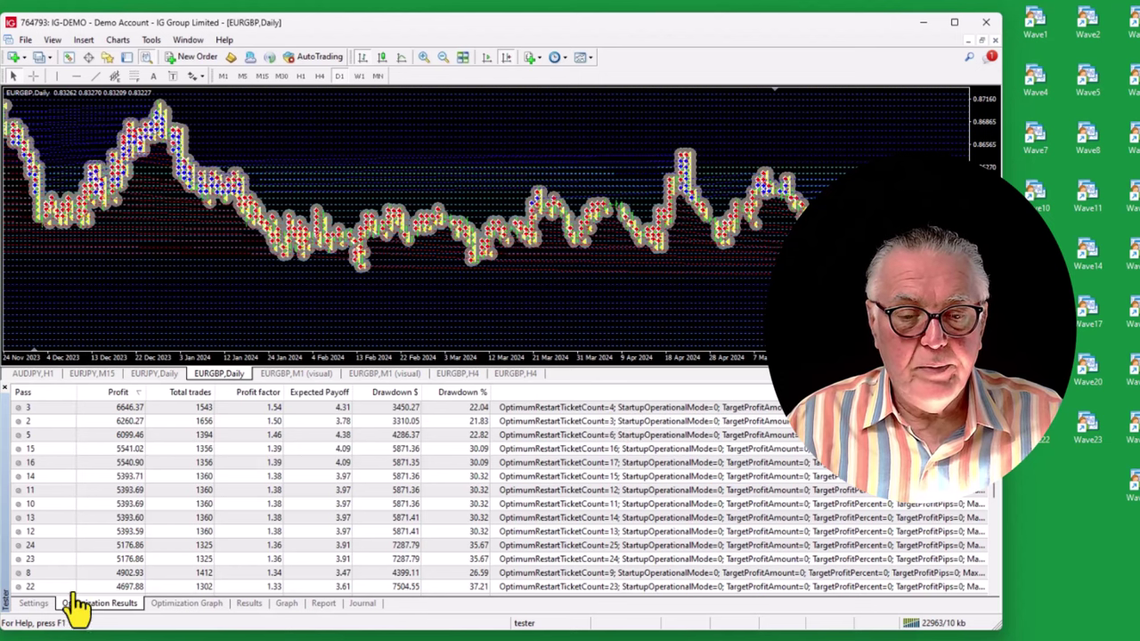
{"action": "left_click", "coordinate": [33, 604]}
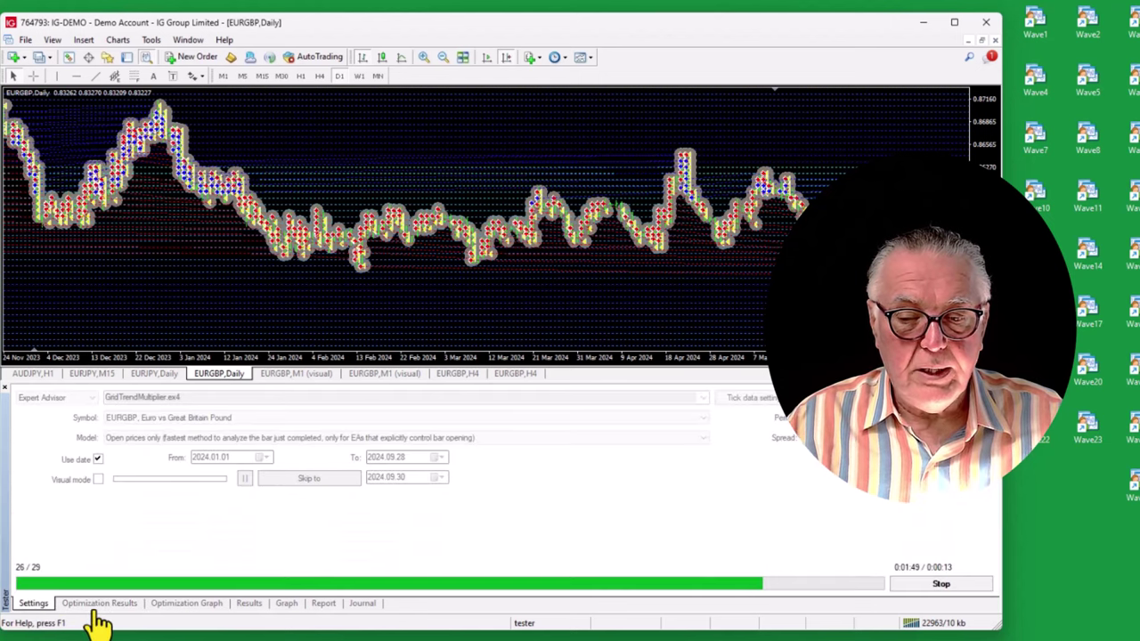
{"action": "left_click", "coordinate": [97, 609]}
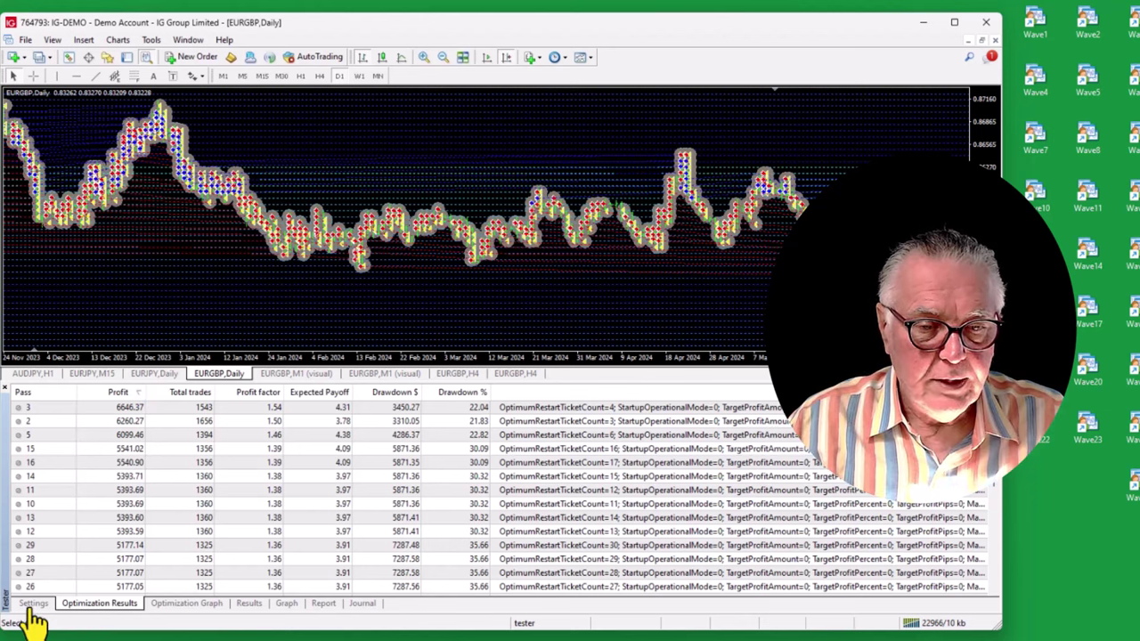
Apply the input parameters of optimization pass 3 (Optimum Restart Minimum Ticket Count 4) and check them in the expert's inputs
{"action": "right_click", "coordinate": [92, 412]}
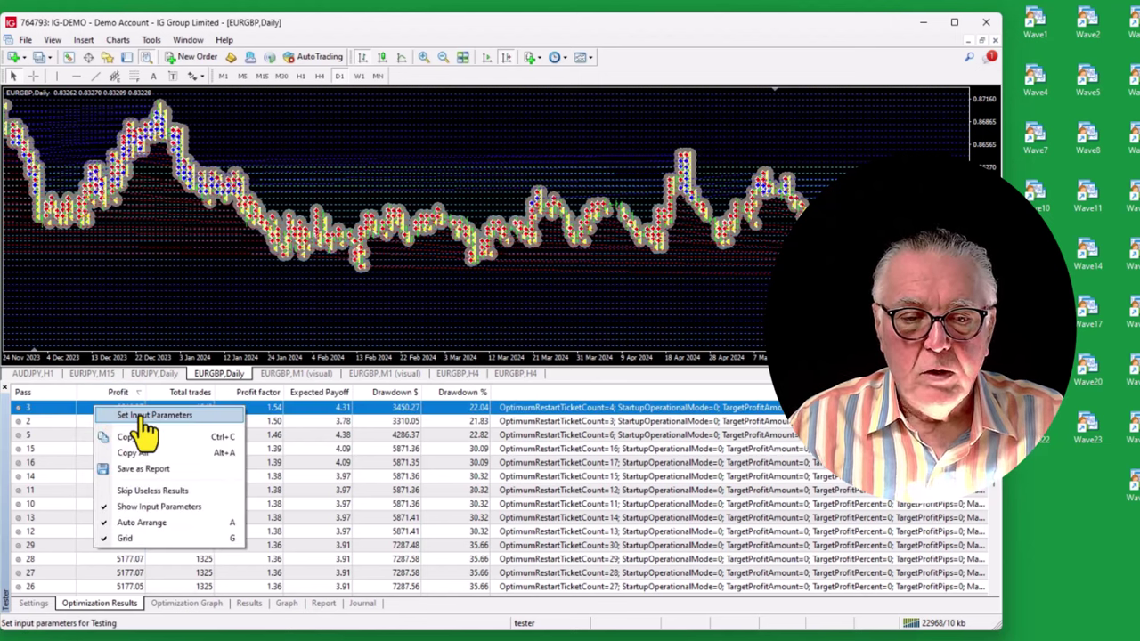
{"action": "left_click", "coordinate": [144, 417]}
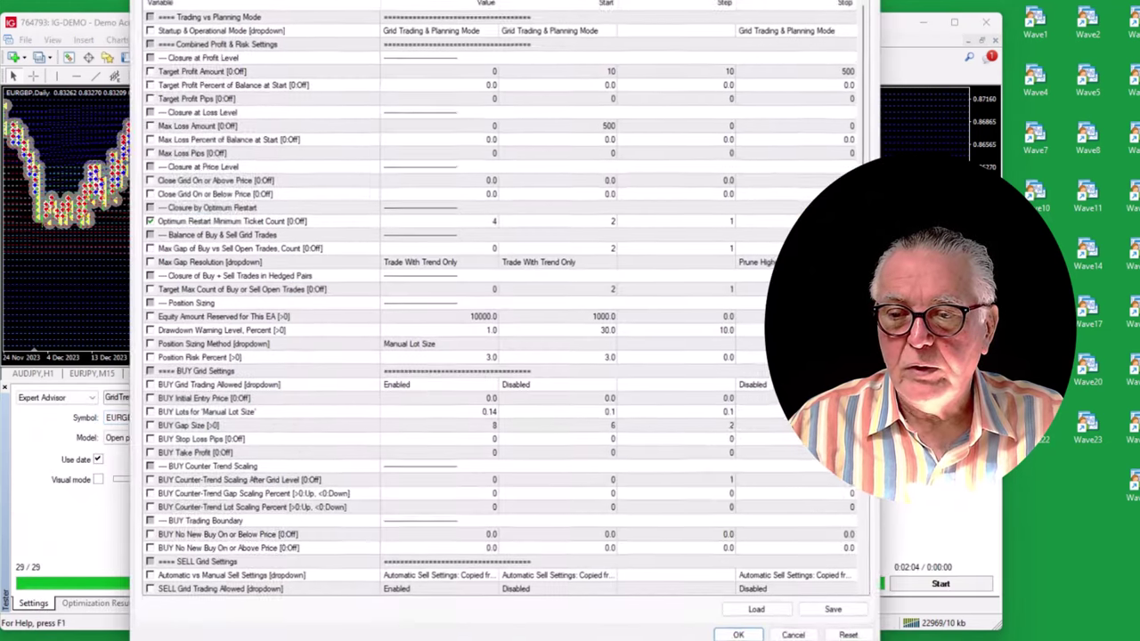
{"action": "left_click", "coordinate": [931, 397]}
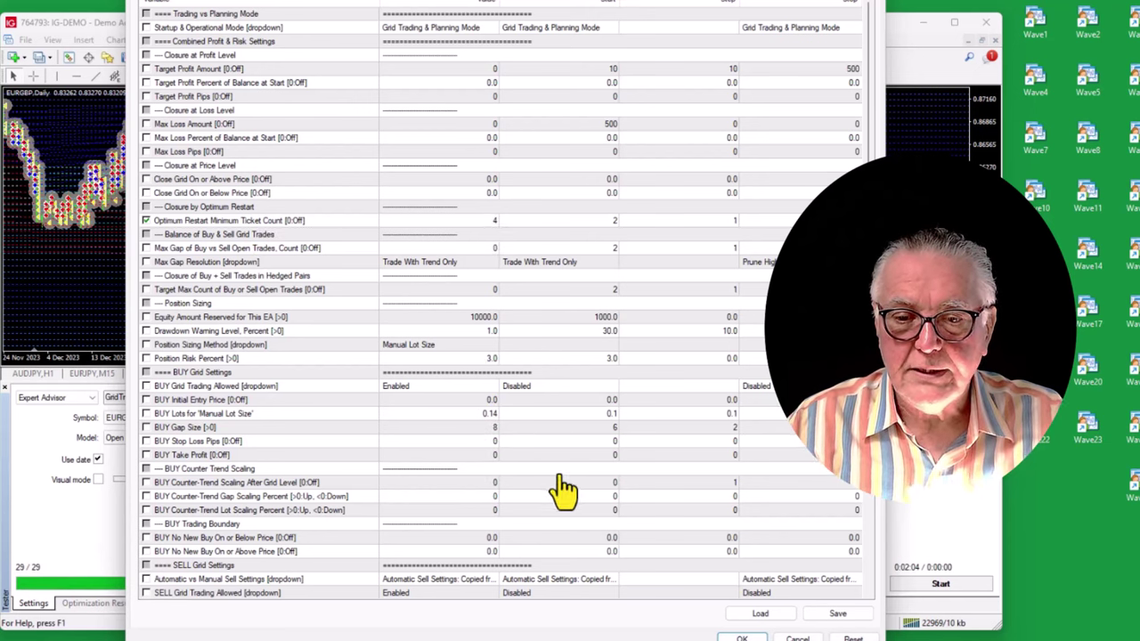
Confirm the applied inputs, run a single EURGBP backtest, and examine its report
{"action": "left_click", "coordinate": [742, 637]}
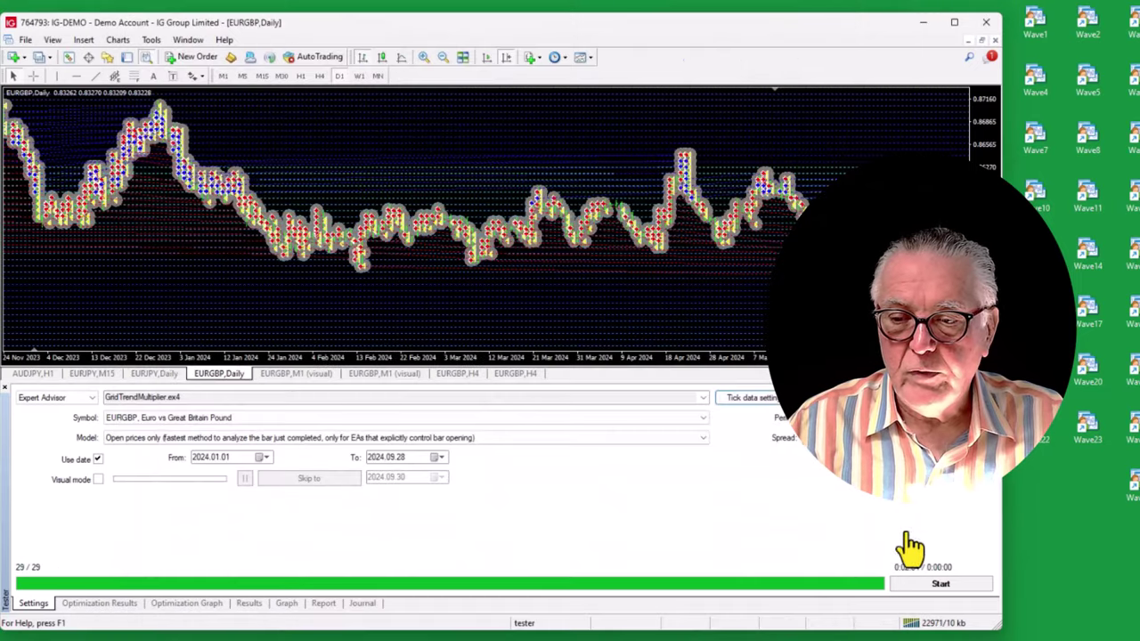
{"action": "left_click", "coordinate": [940, 587]}
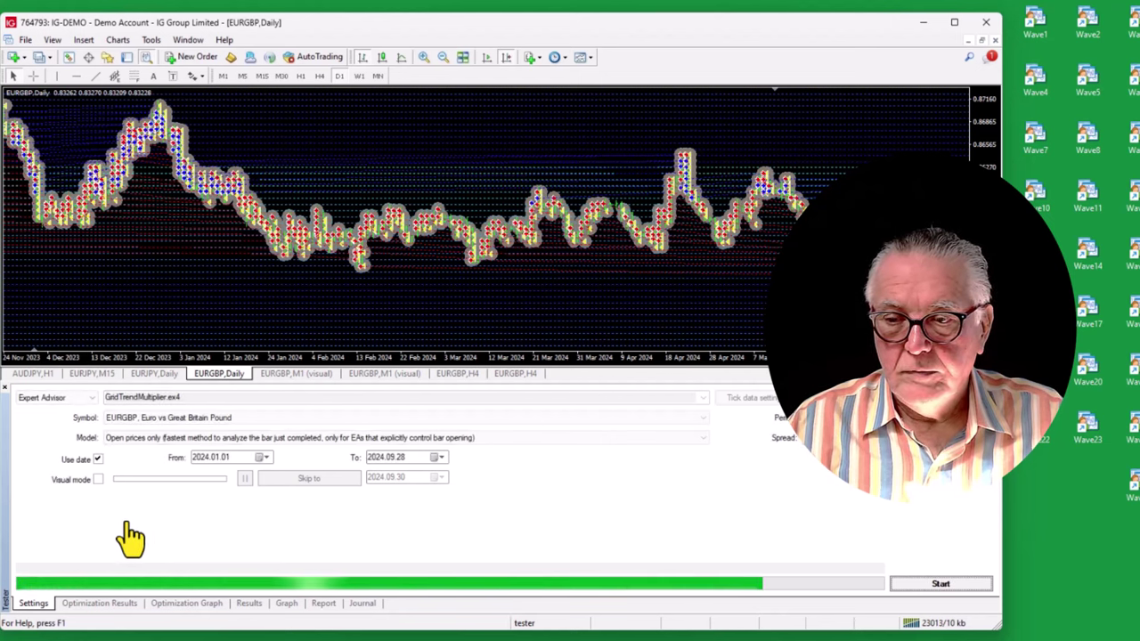
{"action": "left_click", "coordinate": [323, 606]}
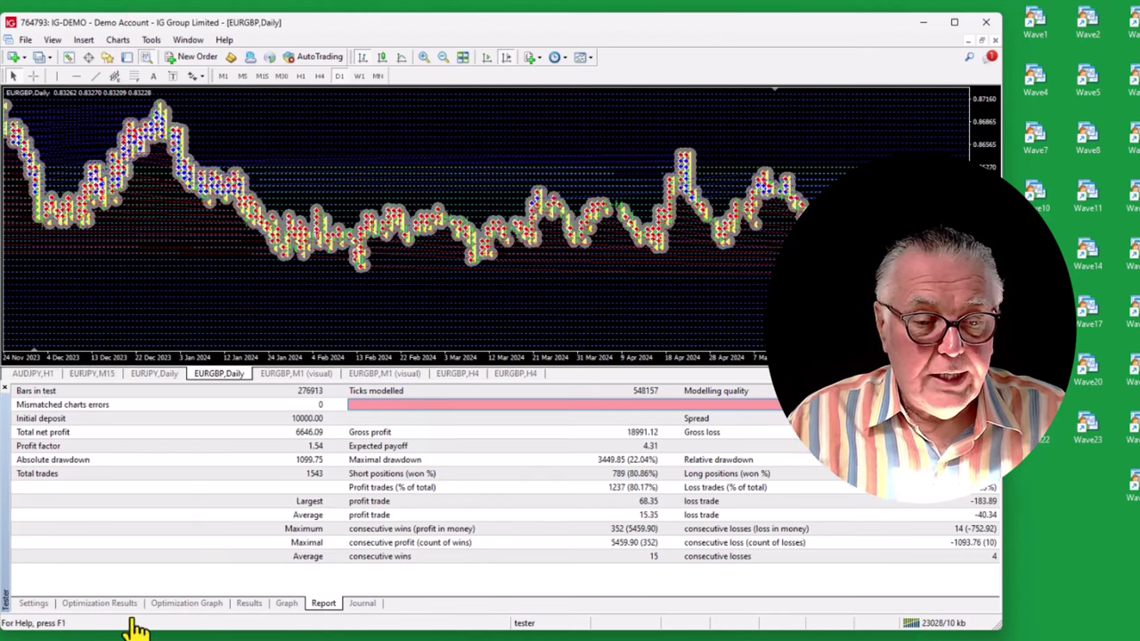
In the expert's inputs, set Optimum Restart Minimum Ticket Count to 0 and exclude it from optimization
{"action": "left_click", "coordinate": [36, 606]}
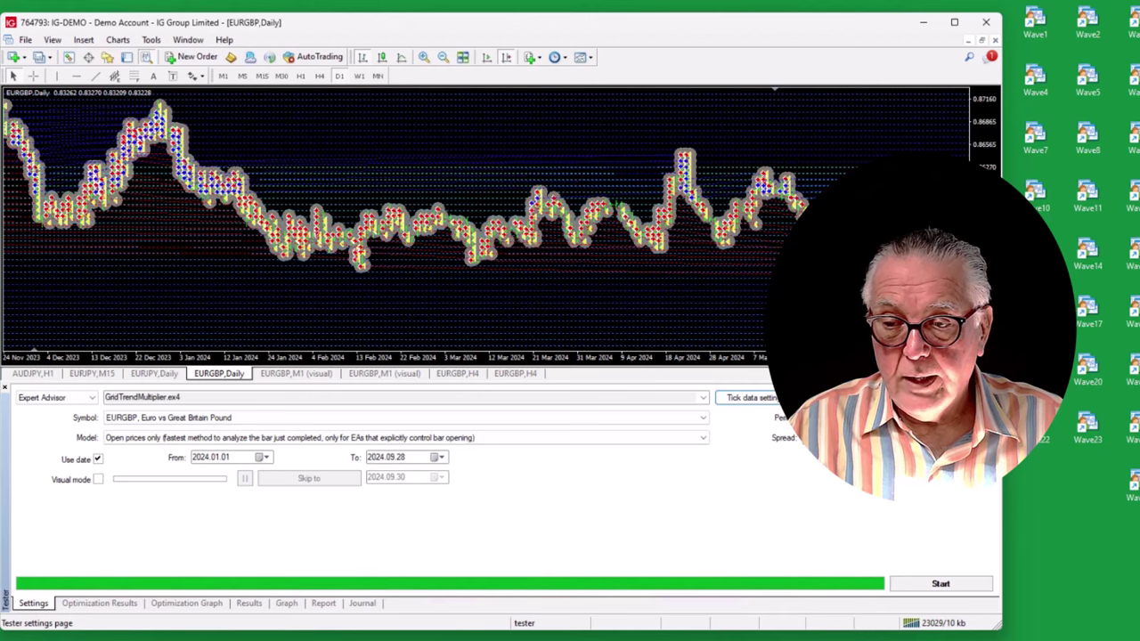
{"action": "left_click", "coordinate": [753, 417]}
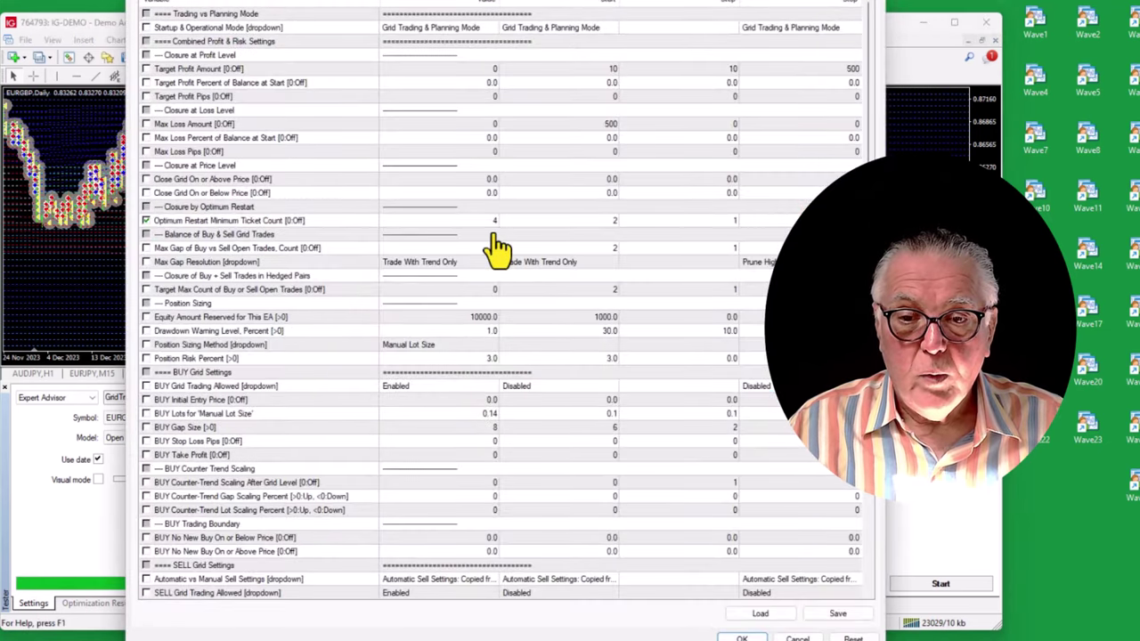
{"action": "left_click", "coordinate": [493, 222]}
{"action": "left_click", "coordinate": [491, 222]}
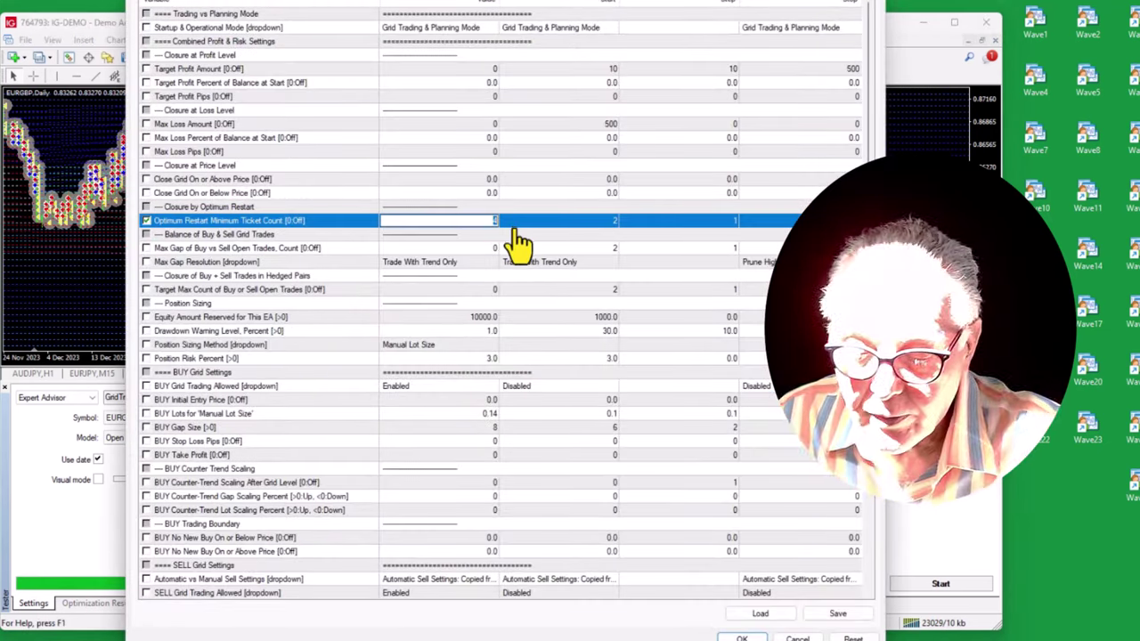
{"action": "type", "text": "0"}
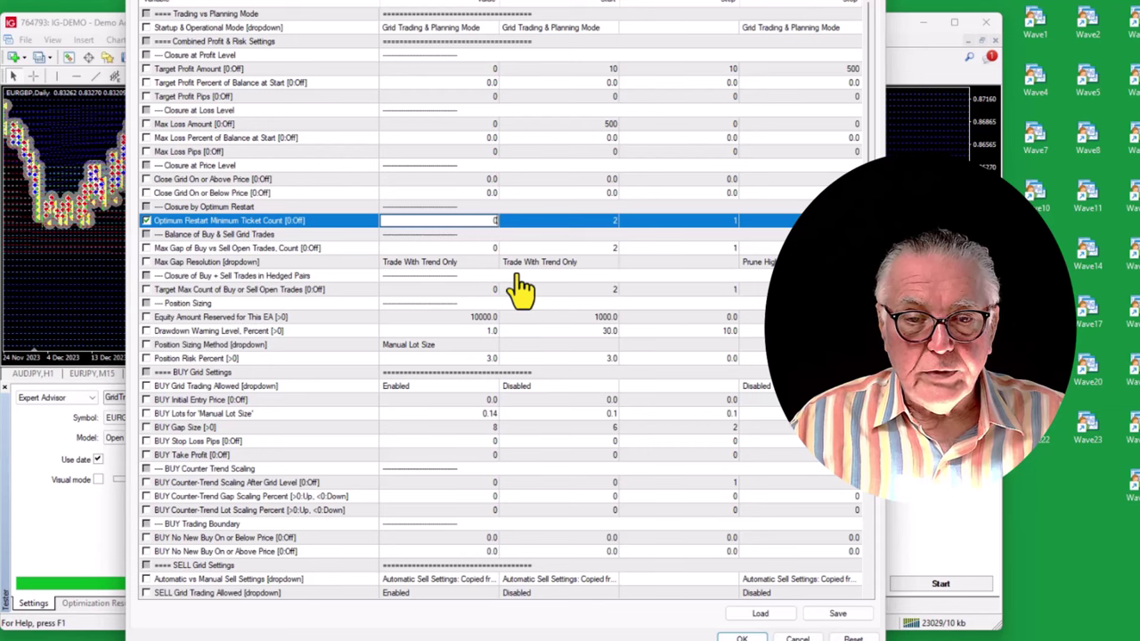
{"action": "left_click", "coordinate": [146, 220]}
Include Max Gap of Buy vs Sell Open Trades and Max Gap Resolution in the optimization, keeping Trade With Trend Only, and confirm the inputs
{"action": "left_click", "coordinate": [146, 249]}
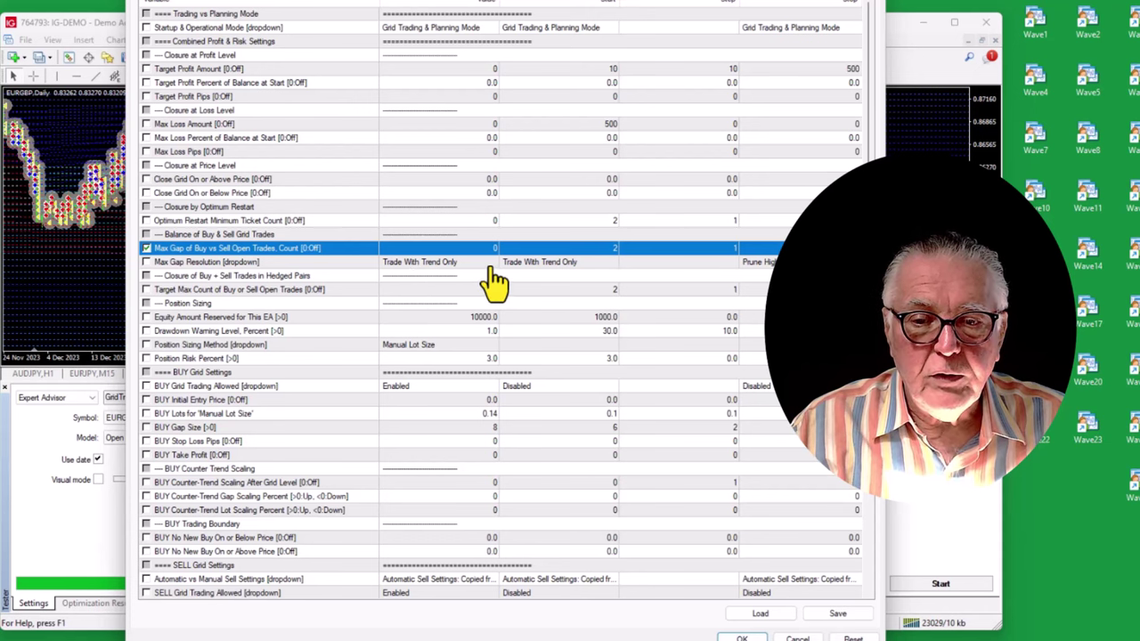
{"action": "left_click", "coordinate": [144, 263]}
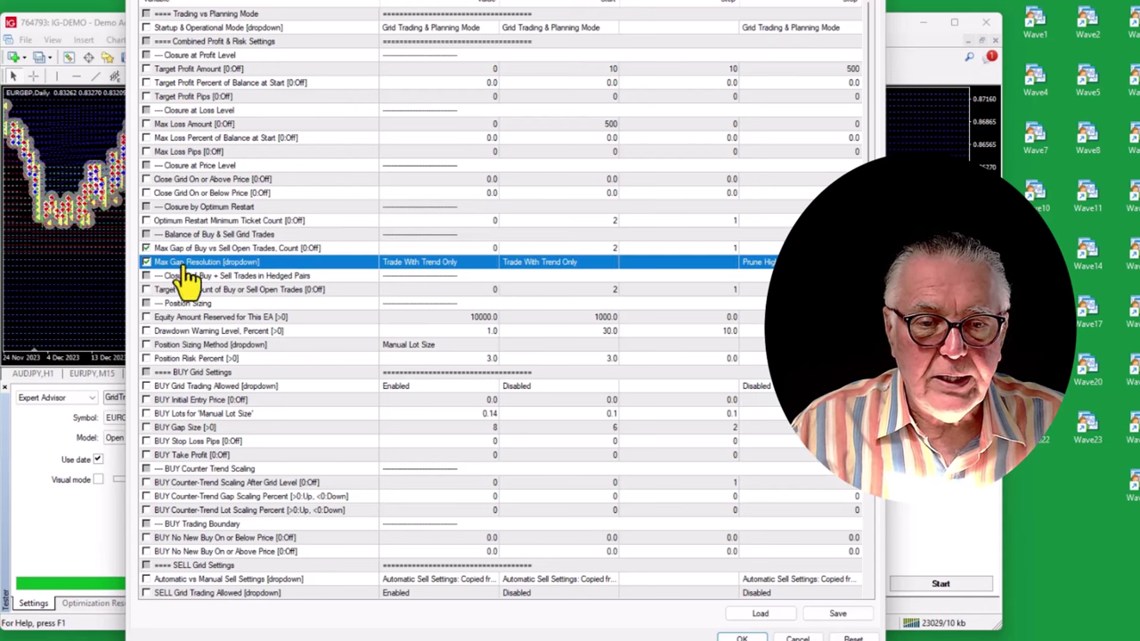
{"action": "left_click", "coordinate": [486, 265]}
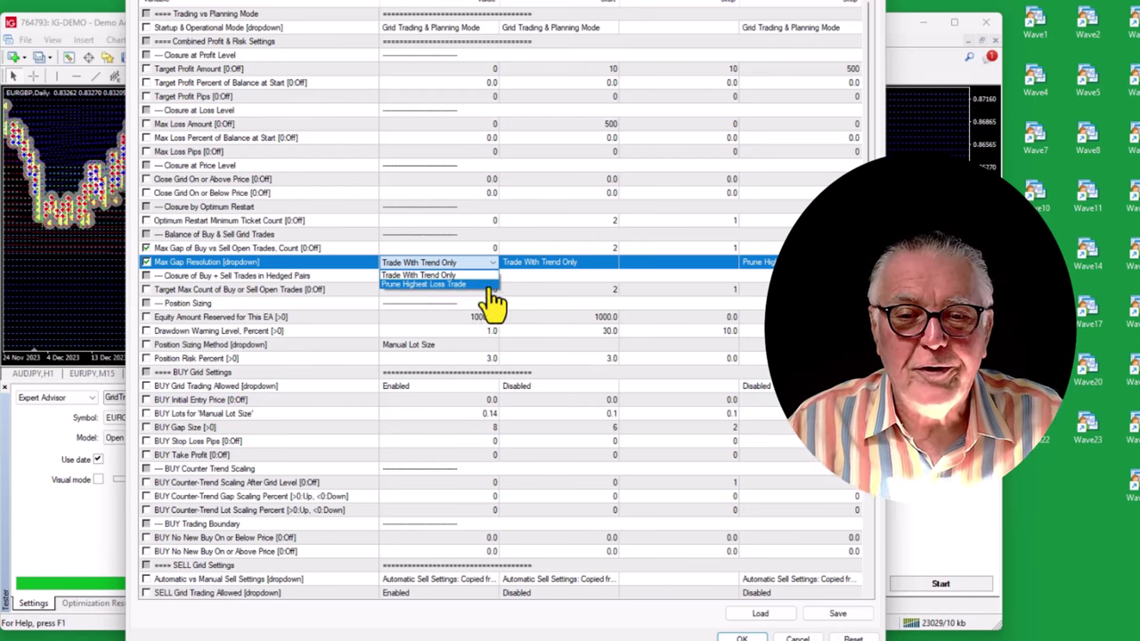
{"action": "left_click", "coordinate": [540, 289]}
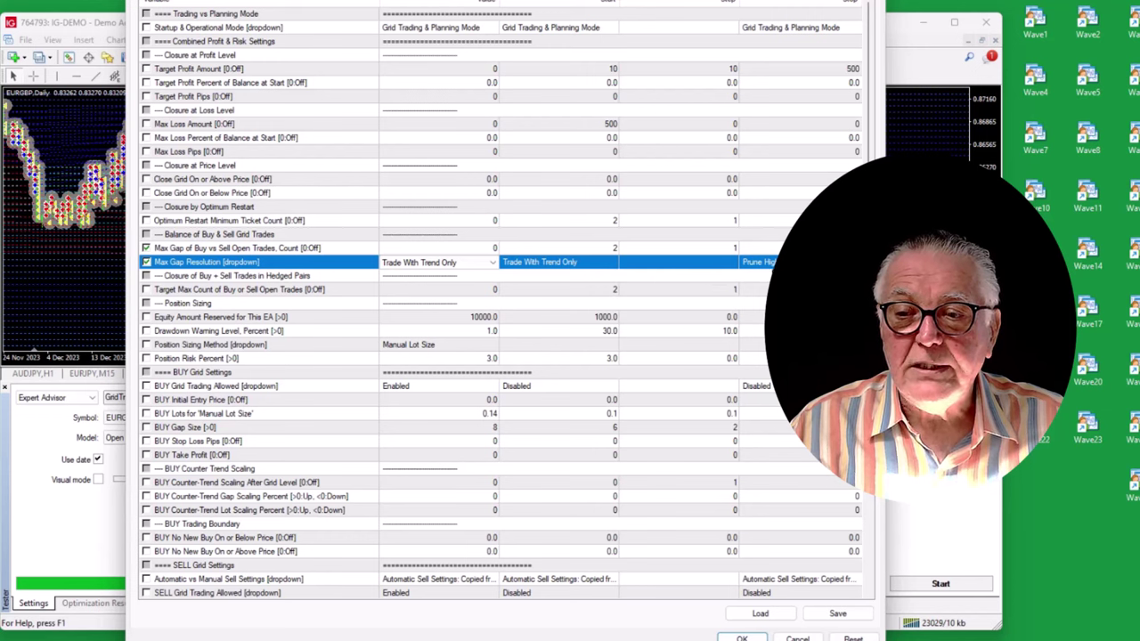
{"action": "left_click", "coordinate": [766, 247]}
{"action": "left_click", "coordinate": [146, 262]}
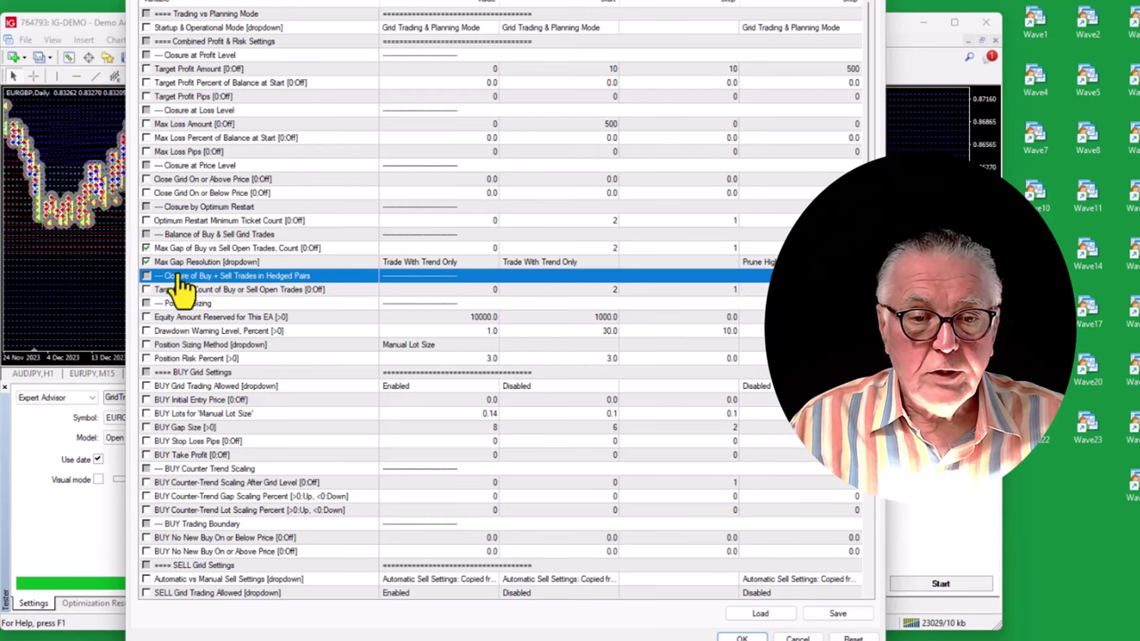
{"action": "left_click", "coordinate": [740, 638]}
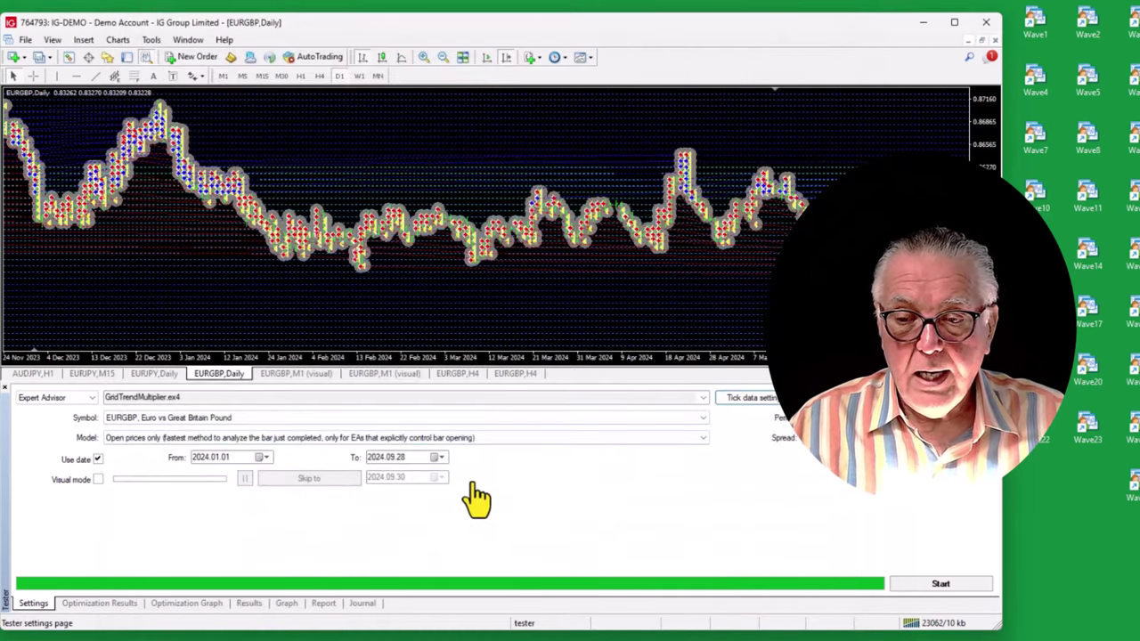
Run the max gap optimization and examine its results, sorting the passes by highest profit
{"action": "left_click", "coordinate": [939, 585]}
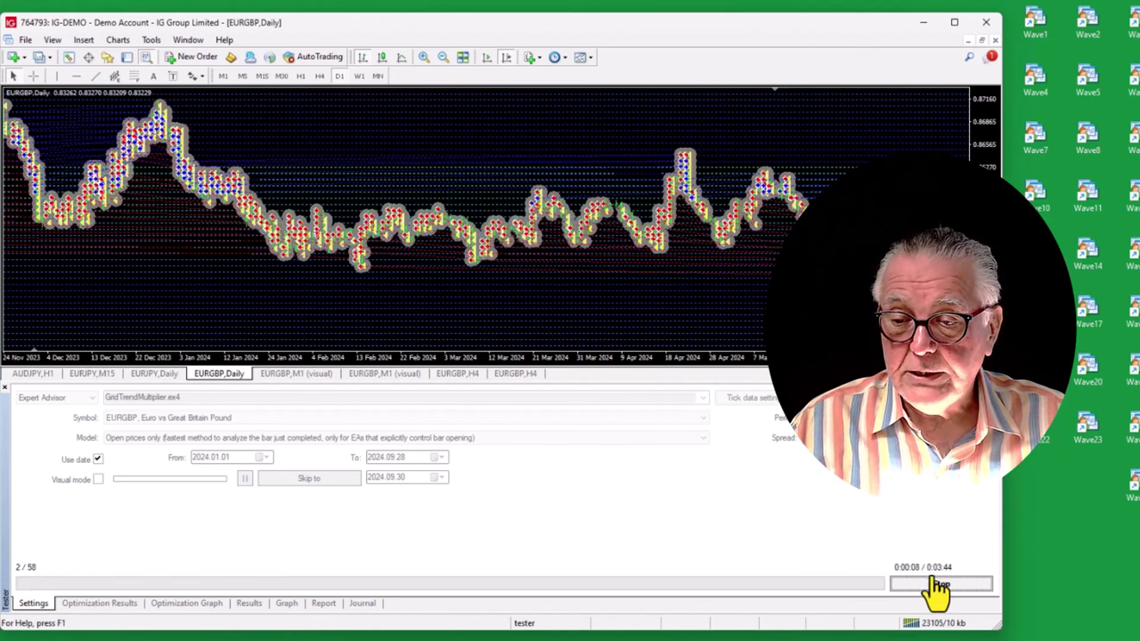
{"action": "left_click", "coordinate": [100, 604]}
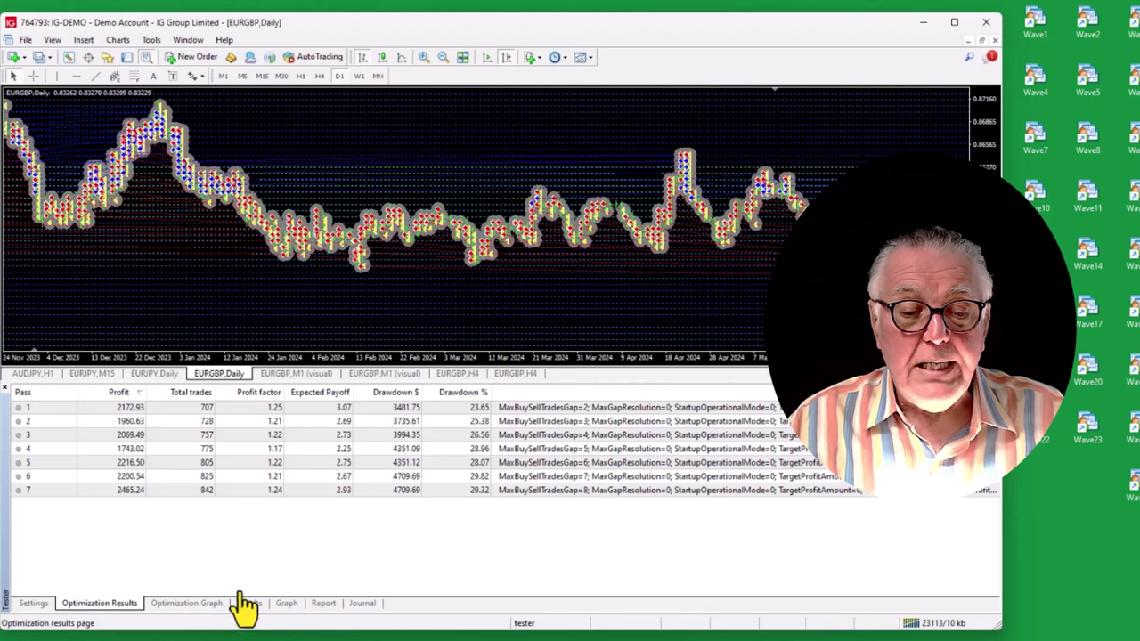
{"action": "left_click", "coordinate": [29, 606]}
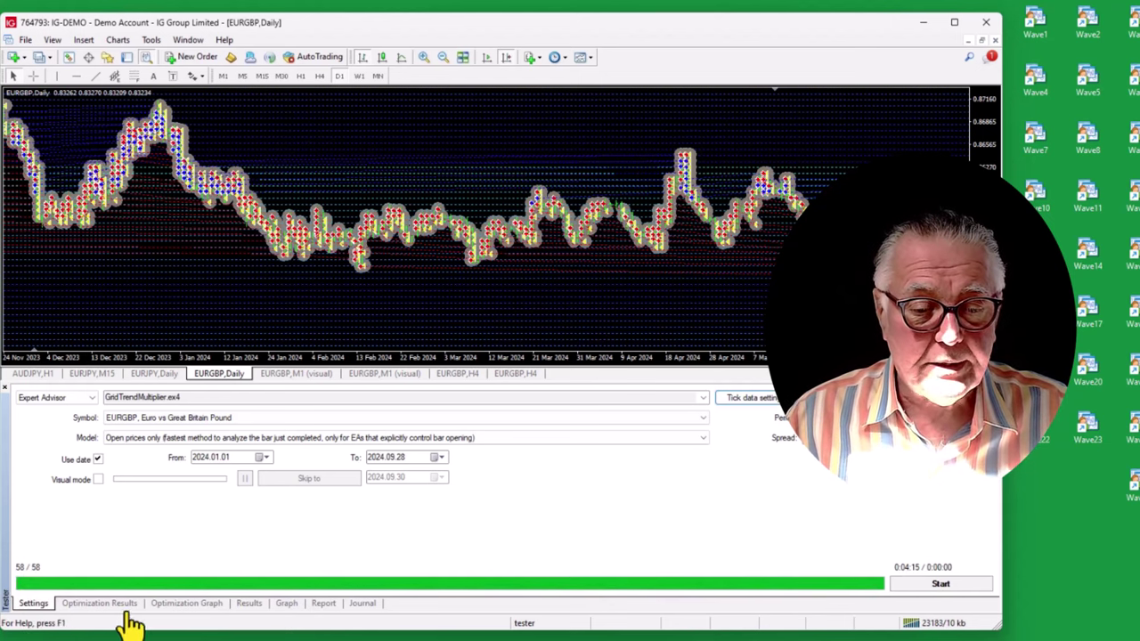
{"action": "left_click", "coordinate": [100, 604]}
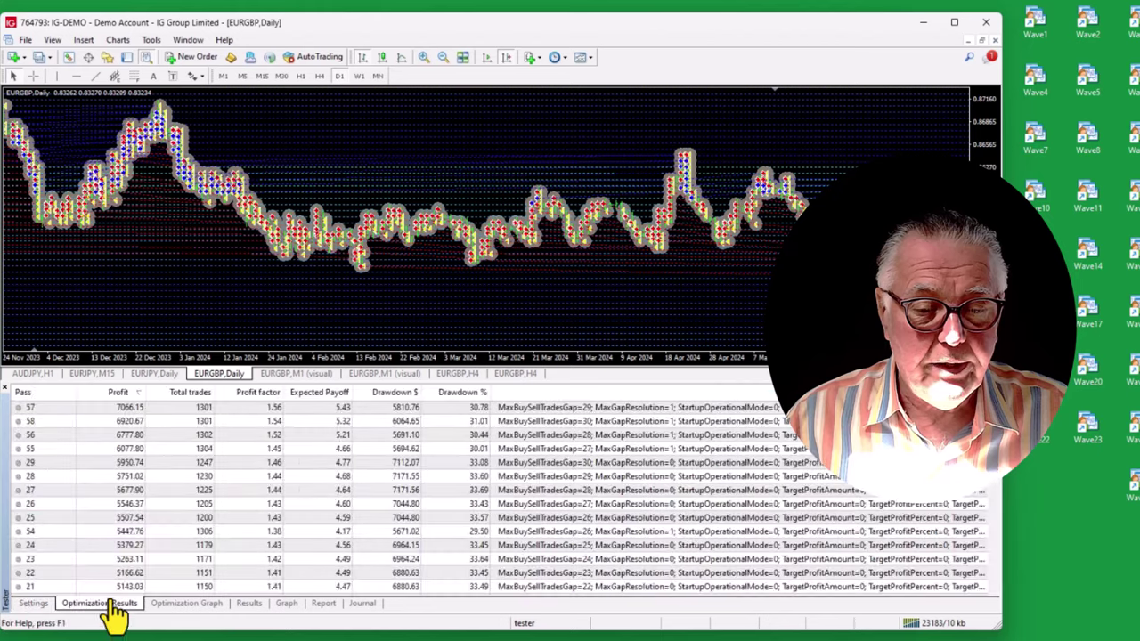
{"action": "left_click", "coordinate": [119, 397]}
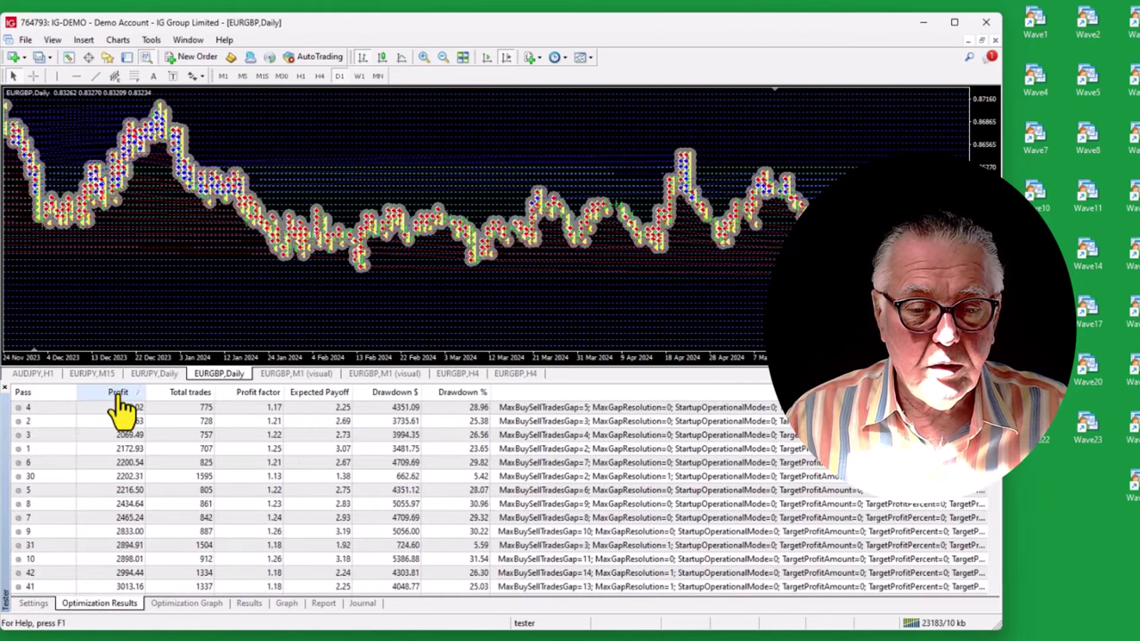
{"action": "left_click", "coordinate": [118, 398]}
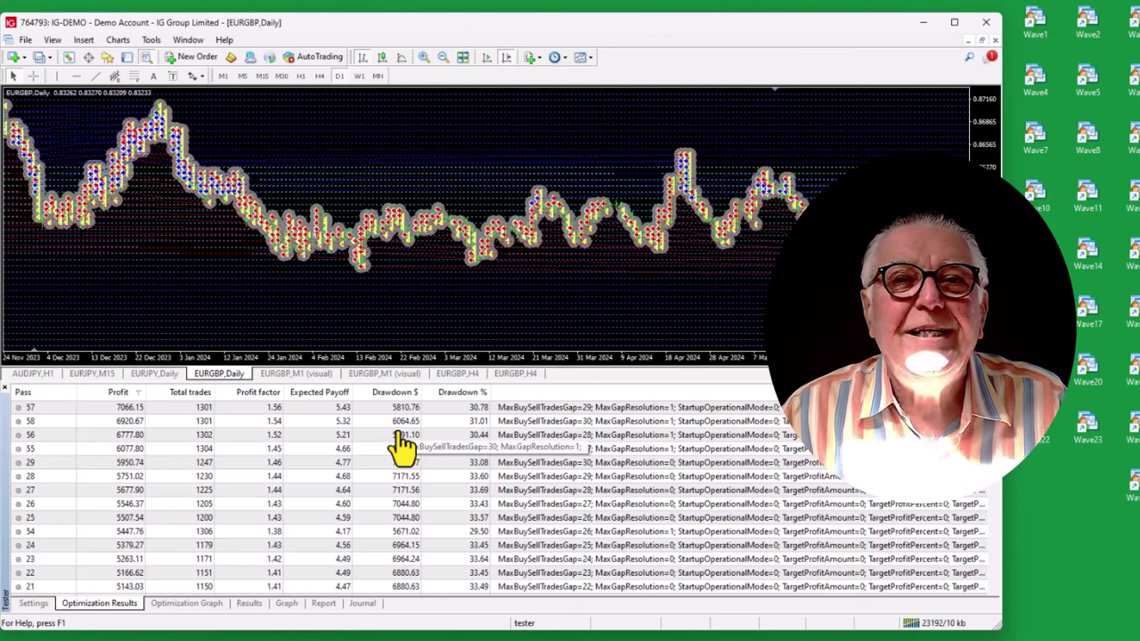
Apply the input parameters of optimization pass 57 (max gap 29, Prune Highest Loss Trade), confirm them in the expert's inputs, and view the backtest report
{"action": "left_click", "coordinate": [62, 410]}
{"action": "right_click", "coordinate": [62, 411]}
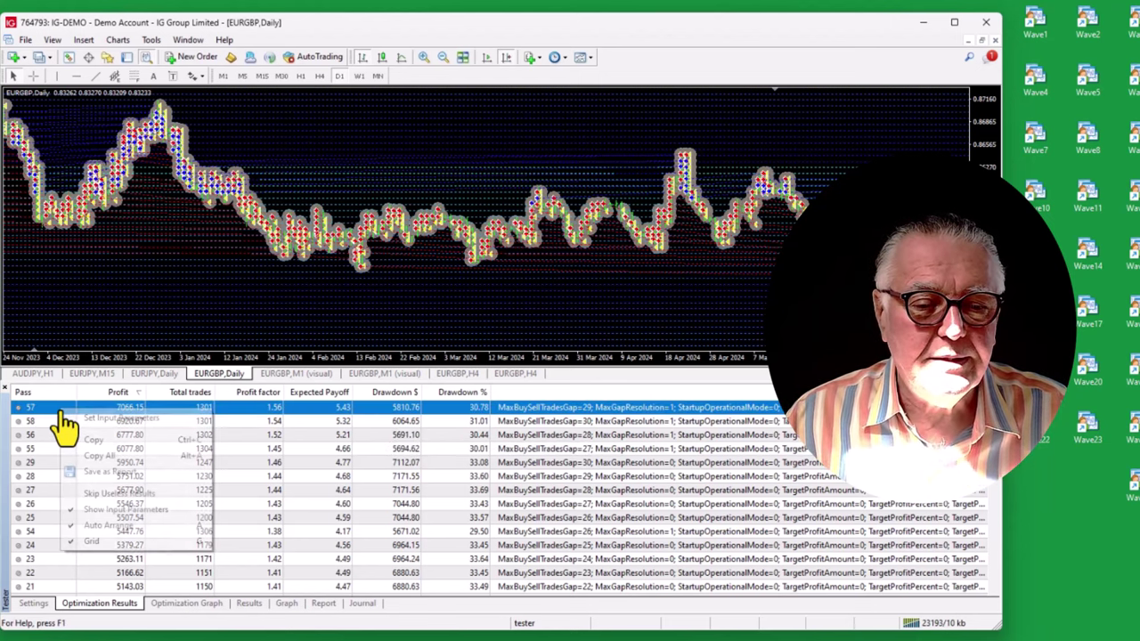
{"action": "left_click", "coordinate": [108, 422]}
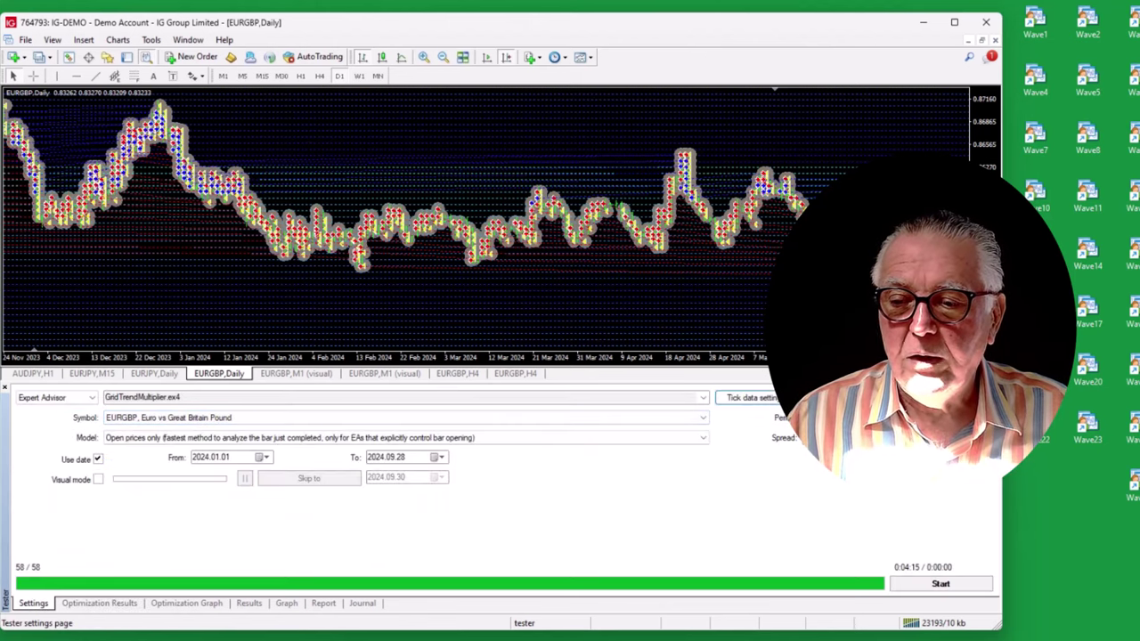
{"action": "left_click", "coordinate": [943, 397]}
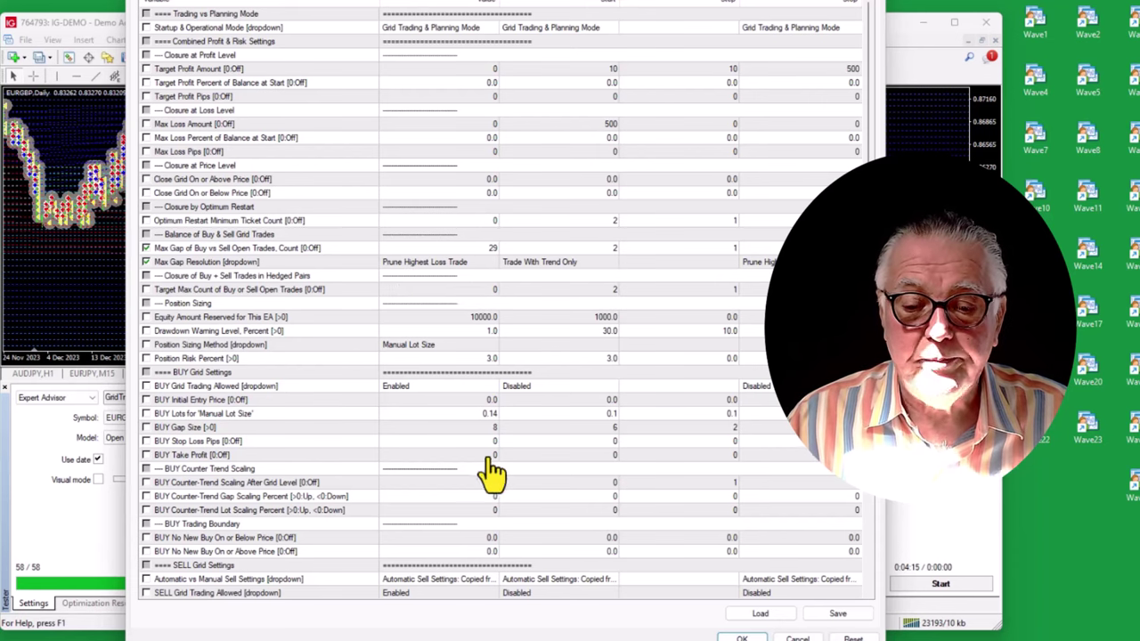
{"action": "left_click", "coordinate": [742, 638]}
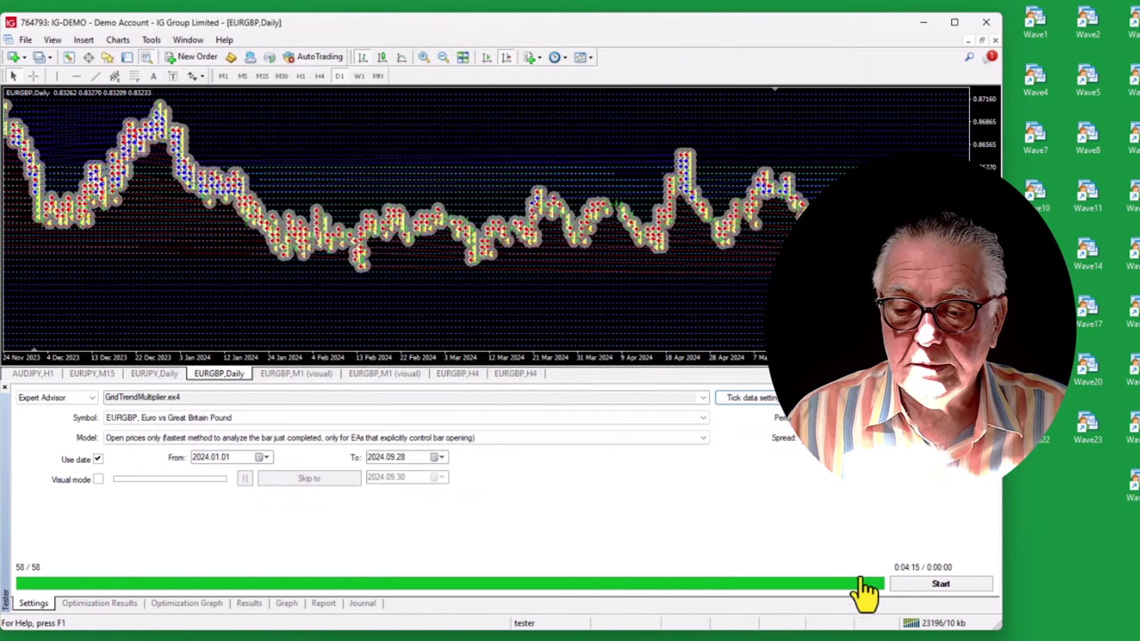
{"action": "left_click", "coordinate": [322, 605]}
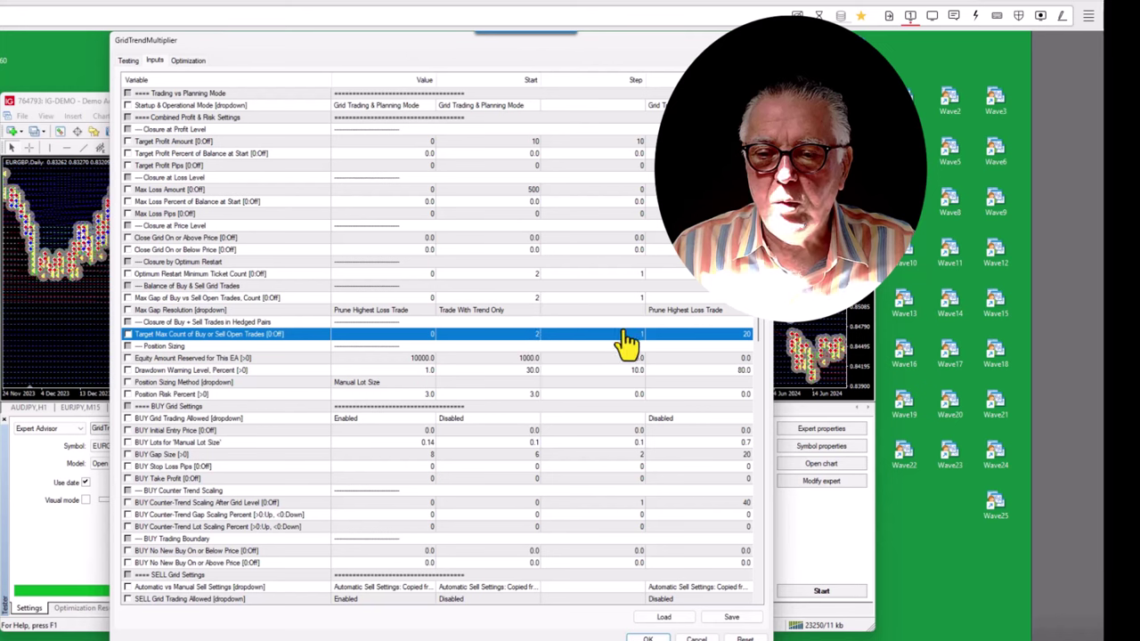
Set the optimization stop value of Target Max Count of Buy or Sell Open Trades to 30 and confirm the inputs
{"action": "left_click", "coordinate": [742, 336]}
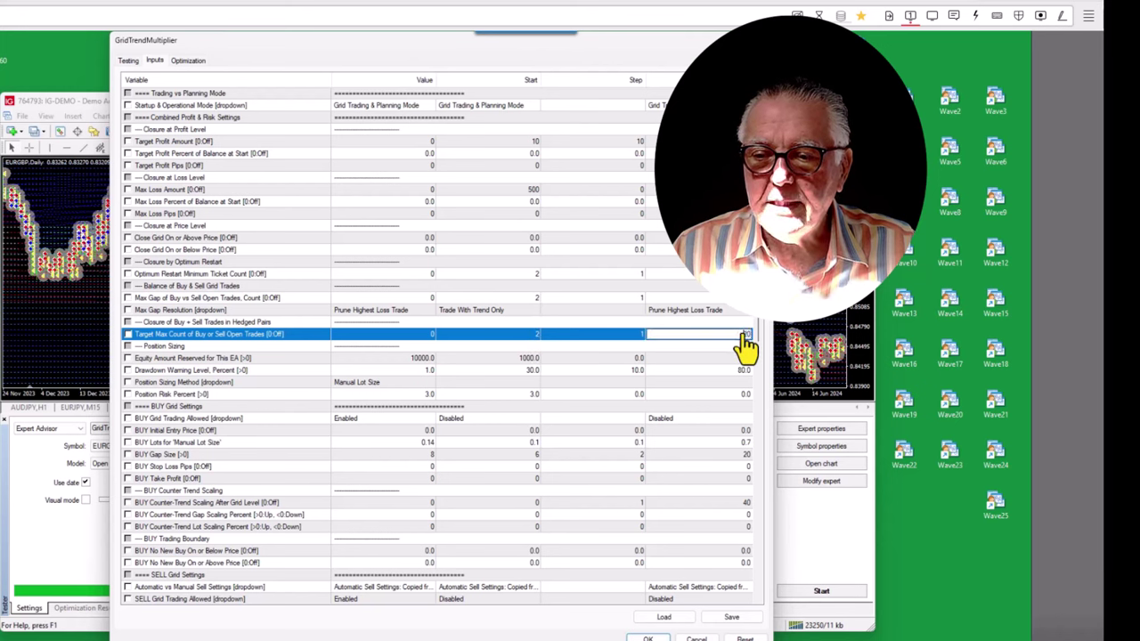
{"action": "type", "text": "30"}
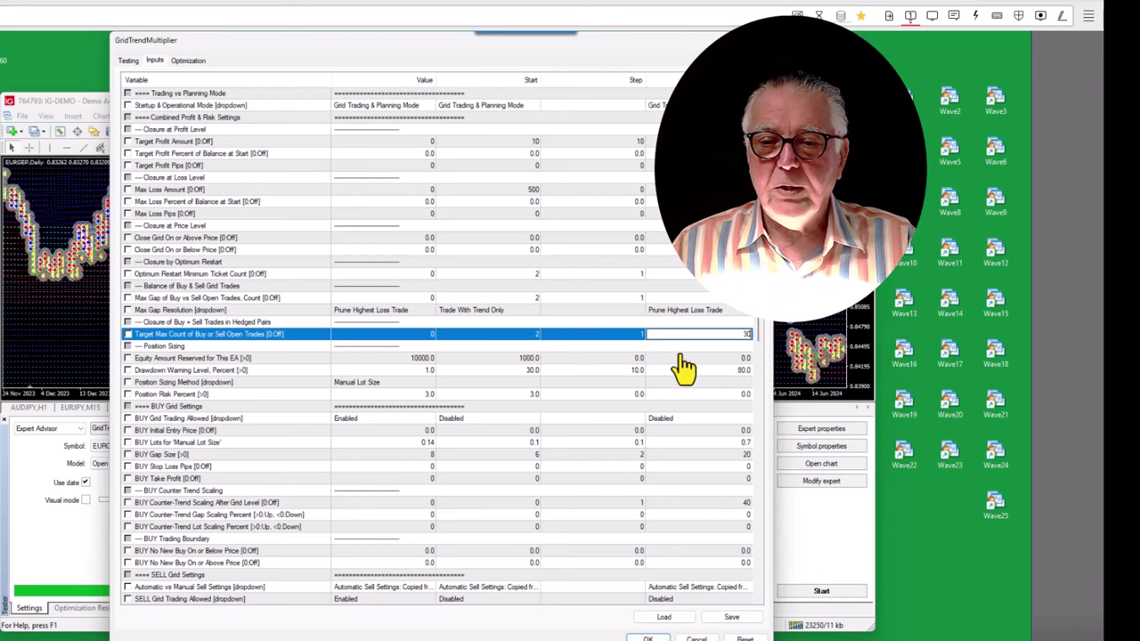
{"action": "key", "text": "Down"}
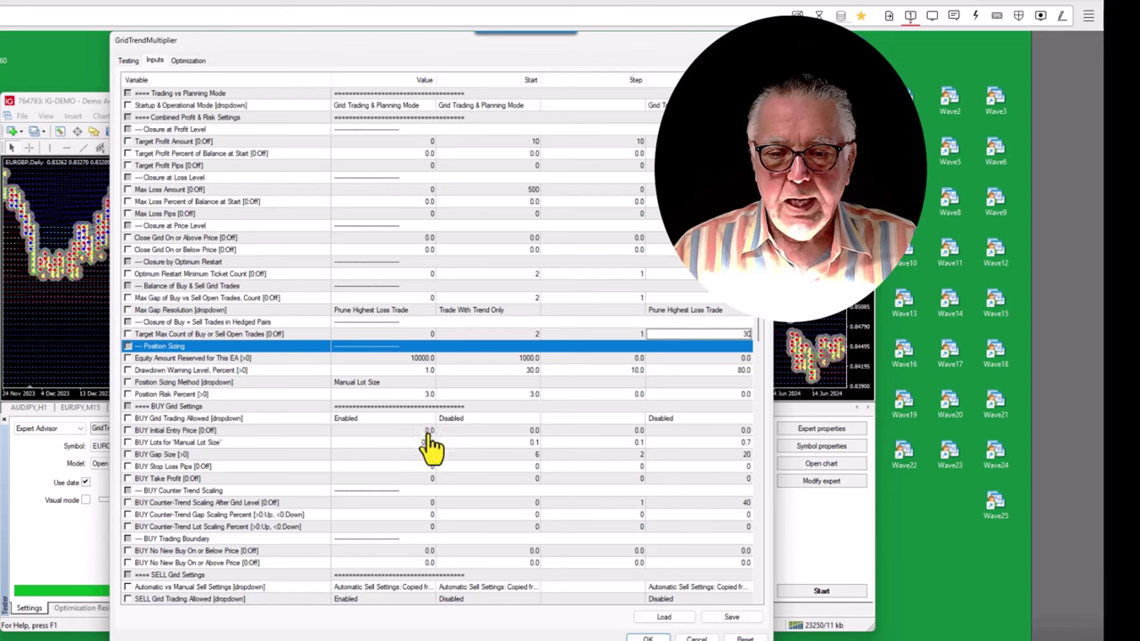
{"action": "left_click", "coordinate": [648, 638]}
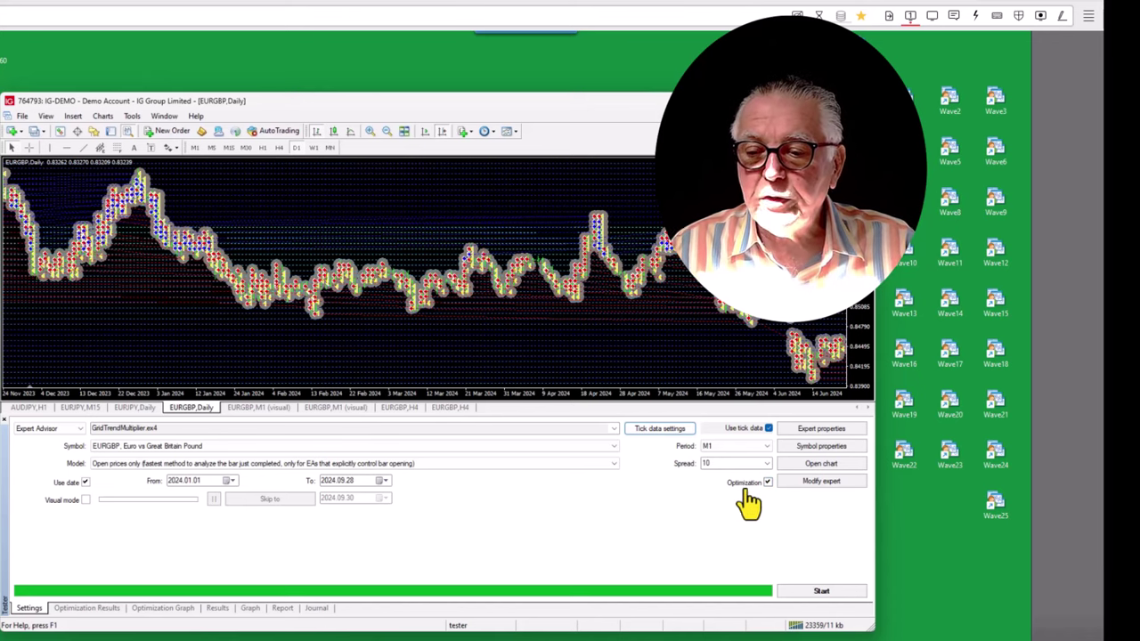
Run the optimization of Target Max Count of Buy or Sell Open Trades and sort its passes by highest profit
{"action": "left_click", "coordinate": [820, 594]}
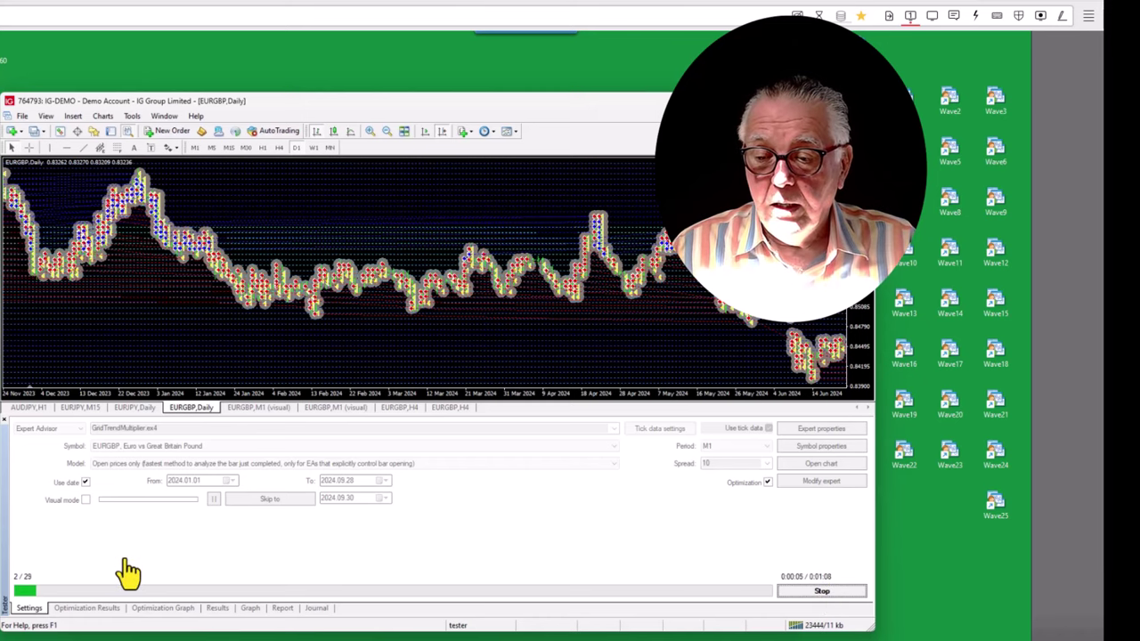
{"action": "left_click", "coordinate": [86, 609]}
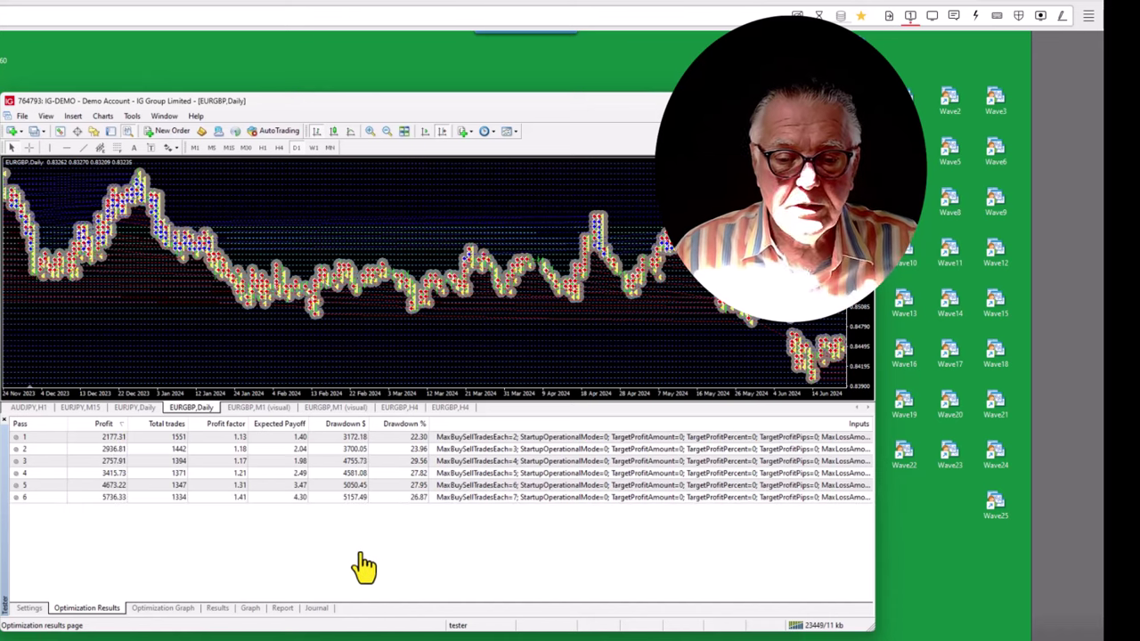
{"action": "left_click", "coordinate": [28, 608]}
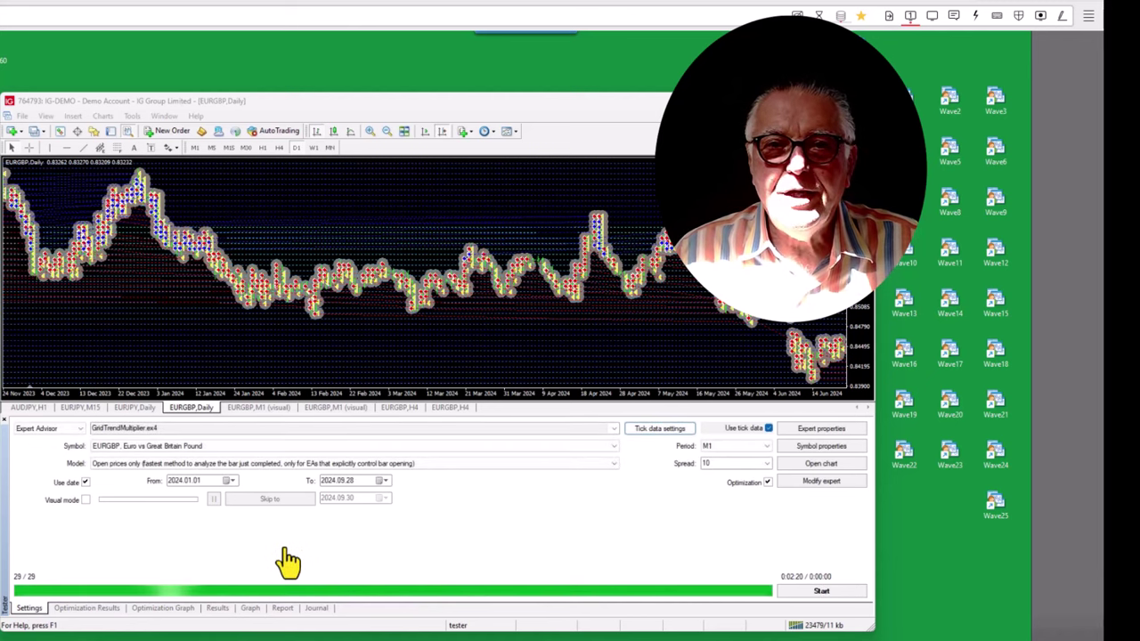
{"action": "left_click", "coordinate": [86, 611]}
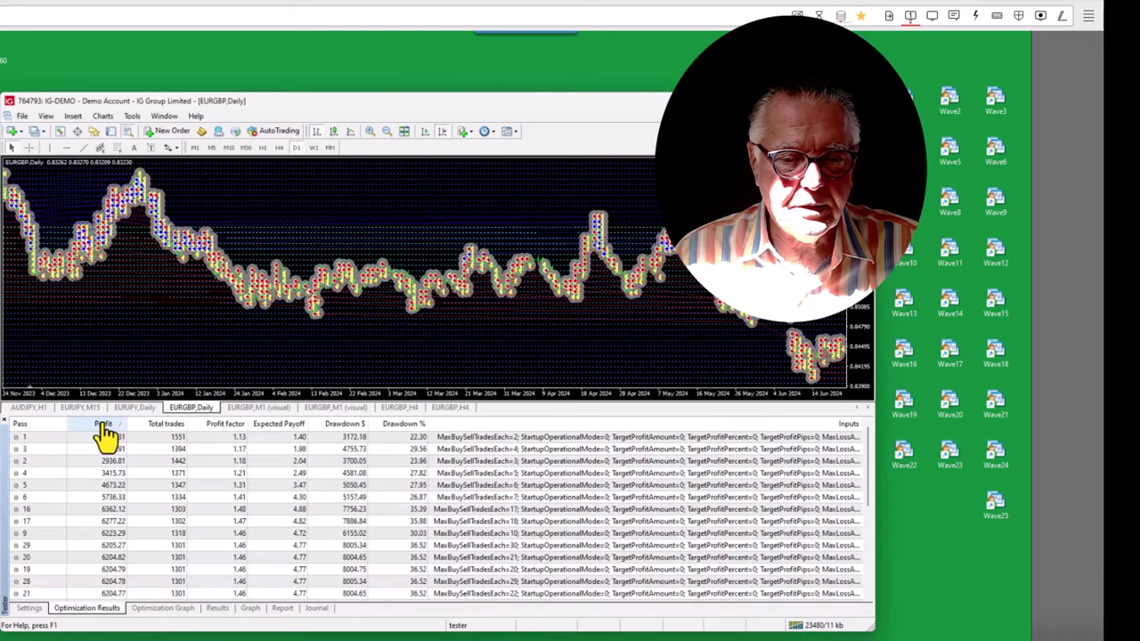
{"action": "left_click", "coordinate": [101, 424]}
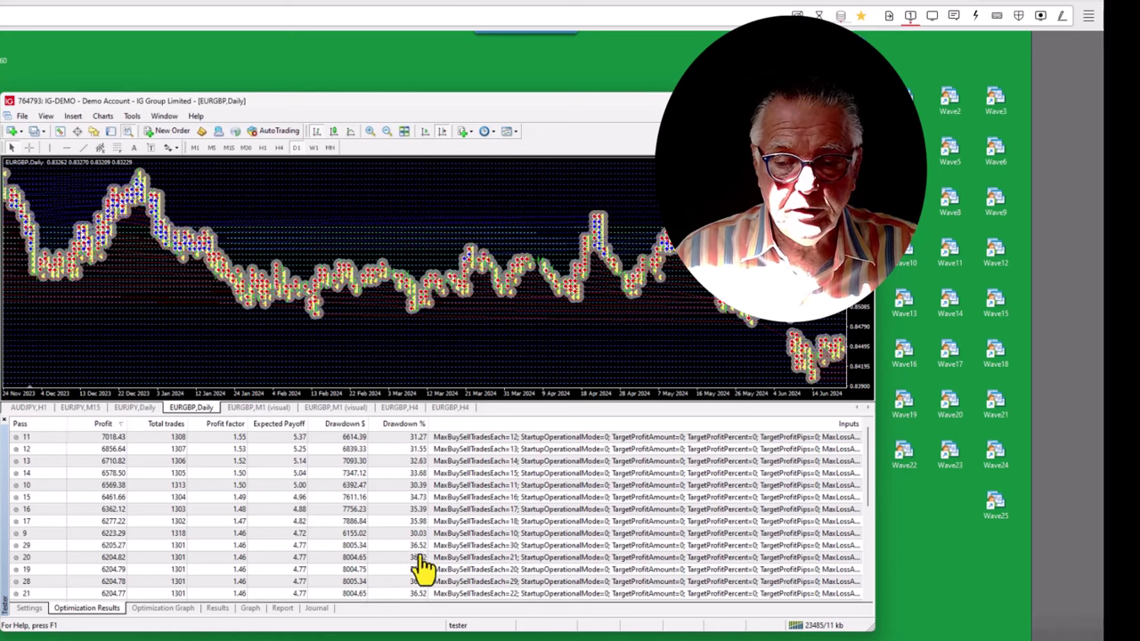
Apply the input parameters of optimization pass 11 (target max count 12), run a single backtest, and examine its report
{"action": "left_click", "coordinate": [49, 438]}
{"action": "right_click", "coordinate": [49, 442]}
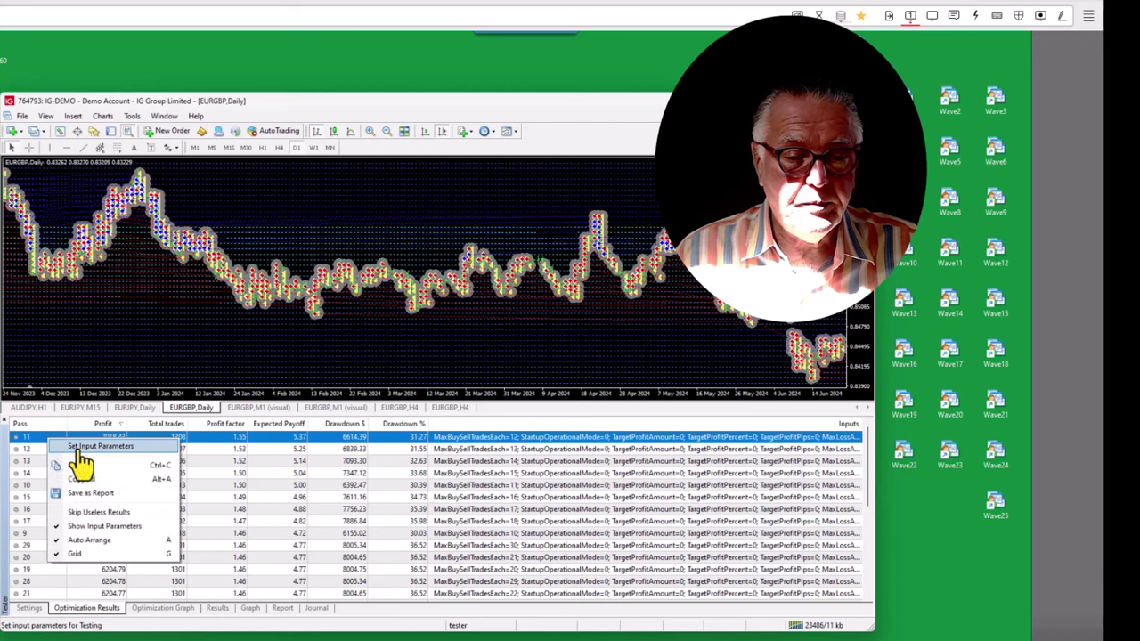
{"action": "left_click", "coordinate": [87, 448]}
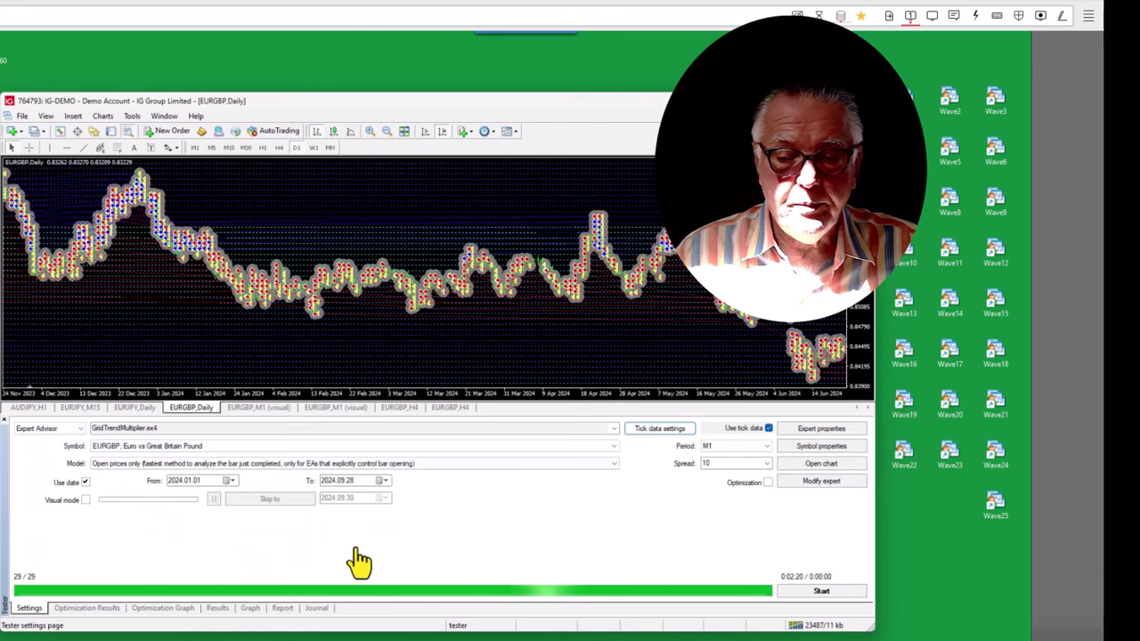
{"action": "left_click", "coordinate": [823, 593]}
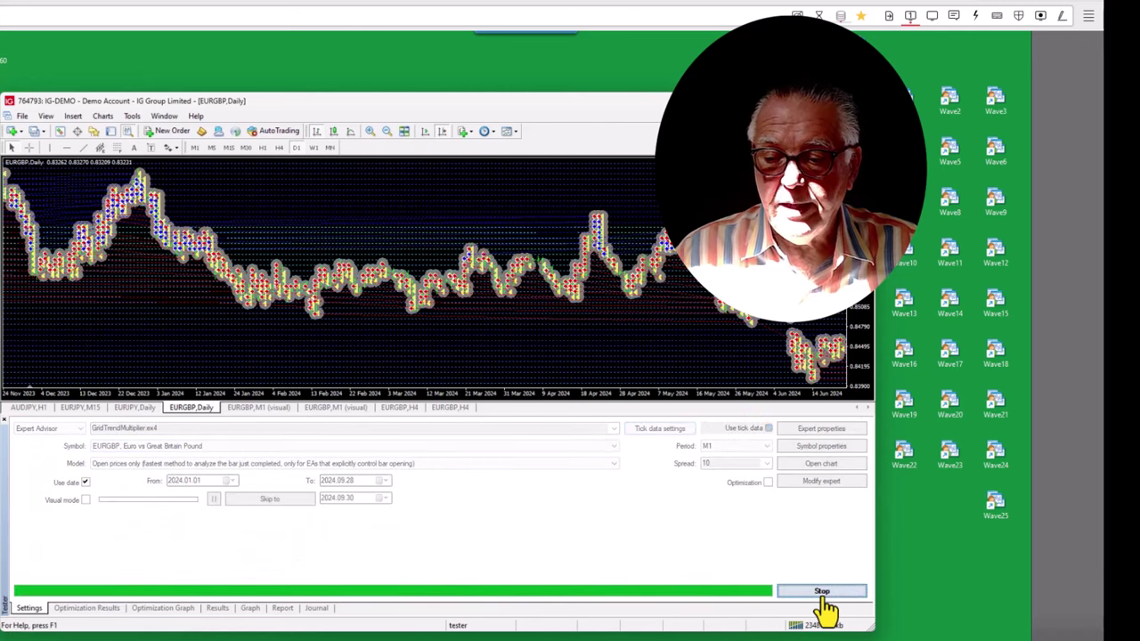
{"action": "left_click", "coordinate": [283, 608]}
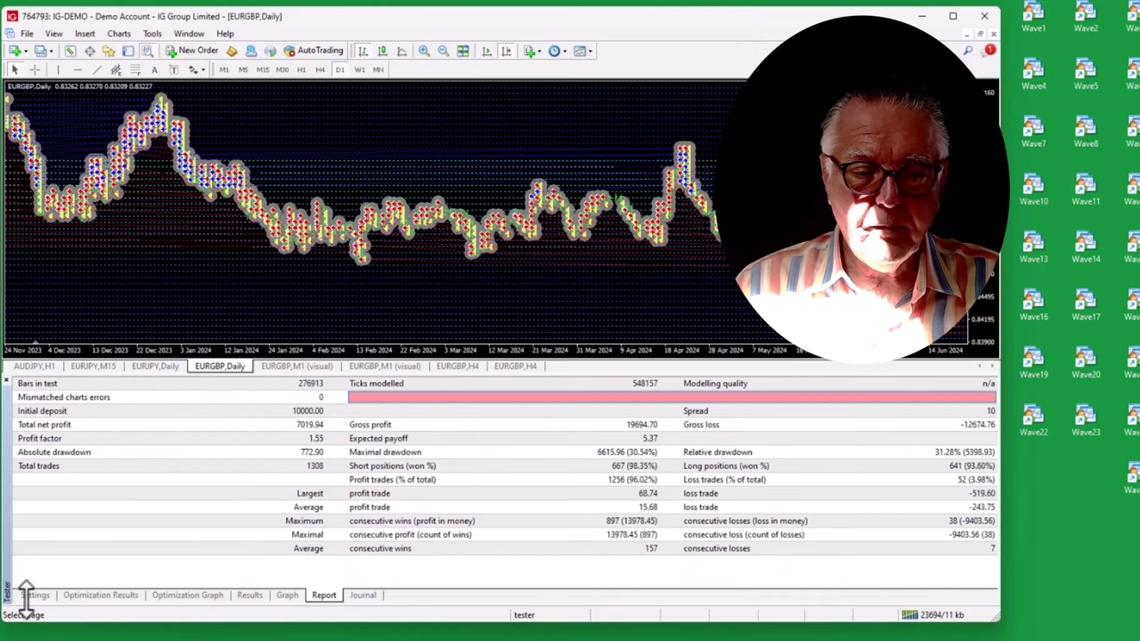
In the expert's inputs, set Target Max Count of Buy or Sell Open Trades to 0 and confirm
{"action": "left_click", "coordinate": [28, 595]}
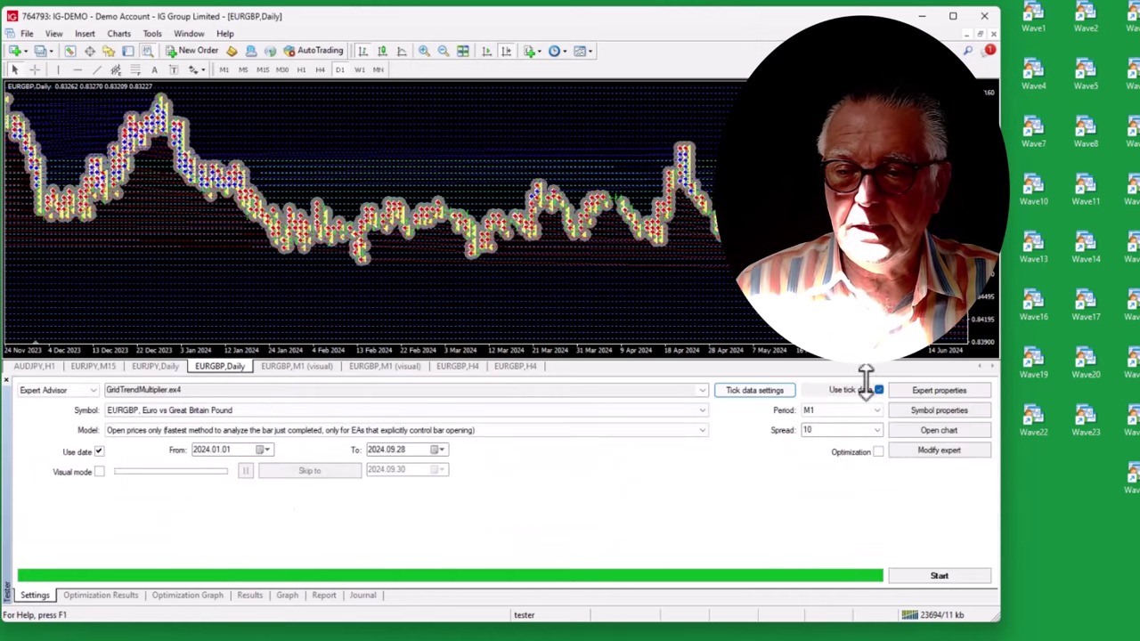
{"action": "left_click", "coordinate": [920, 389]}
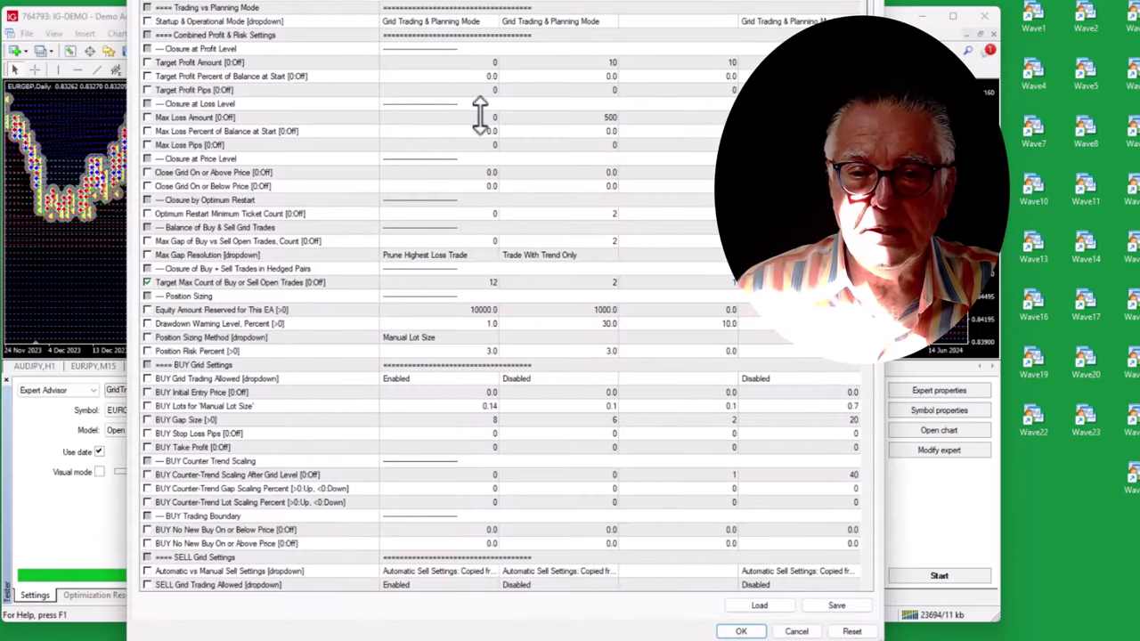
{"action": "left_click", "coordinate": [496, 281]}
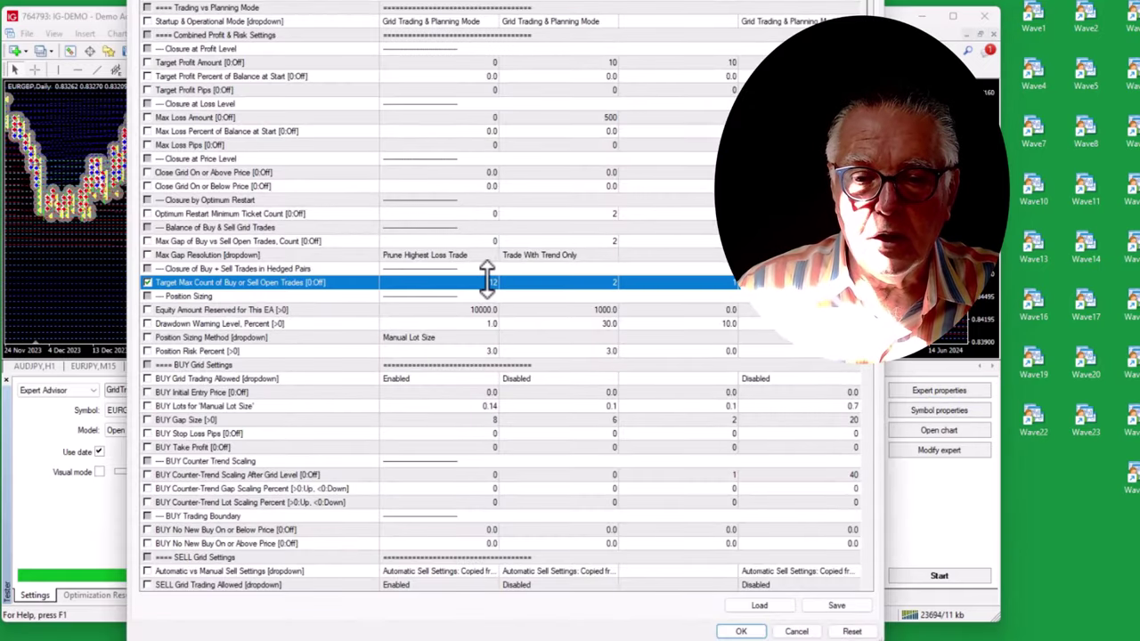
{"action": "left_click", "coordinate": [489, 281]}
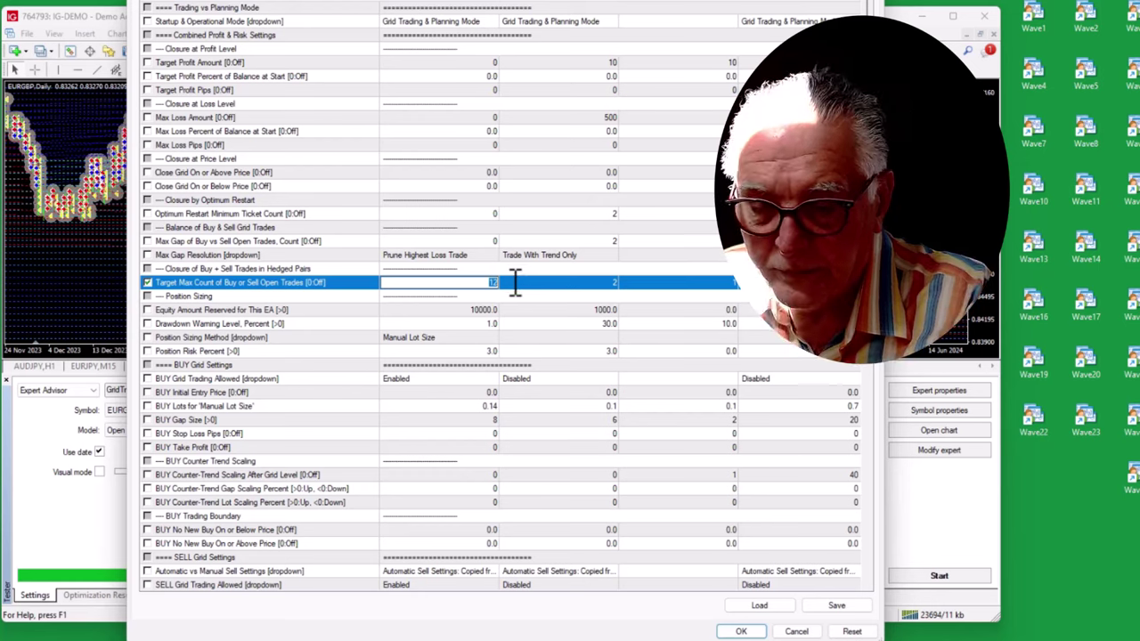
{"action": "type", "text": "0"}
{"action": "left_click", "coordinate": [741, 630]}
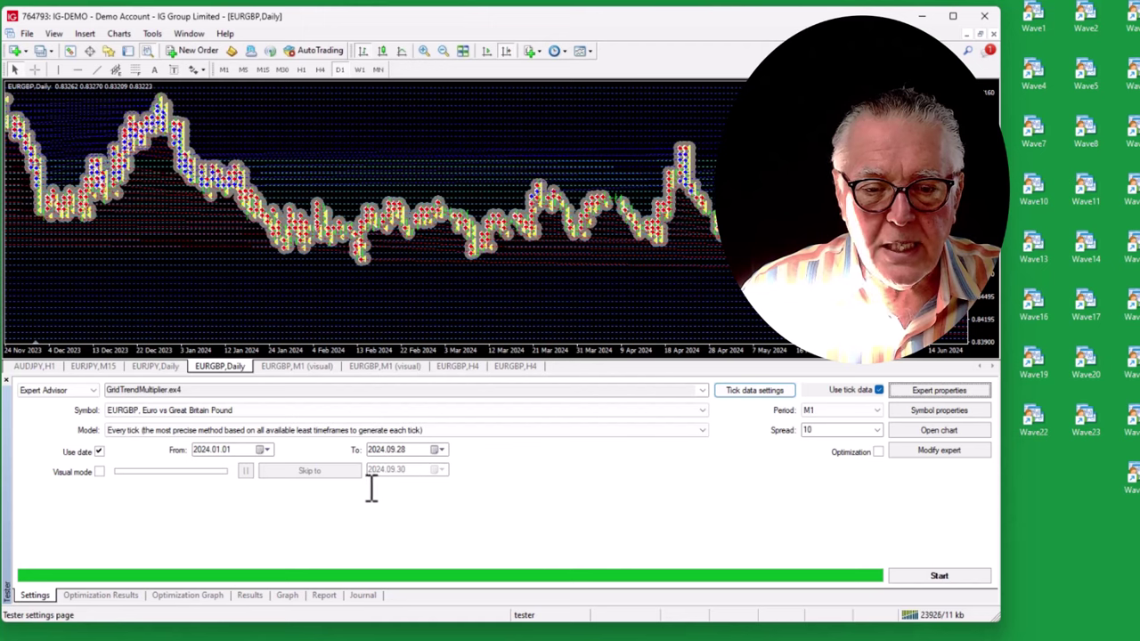
Run a single EURGBP backtest with the Every tick model, examine its report, and return to the tester settings
{"action": "left_click", "coordinate": [941, 576]}
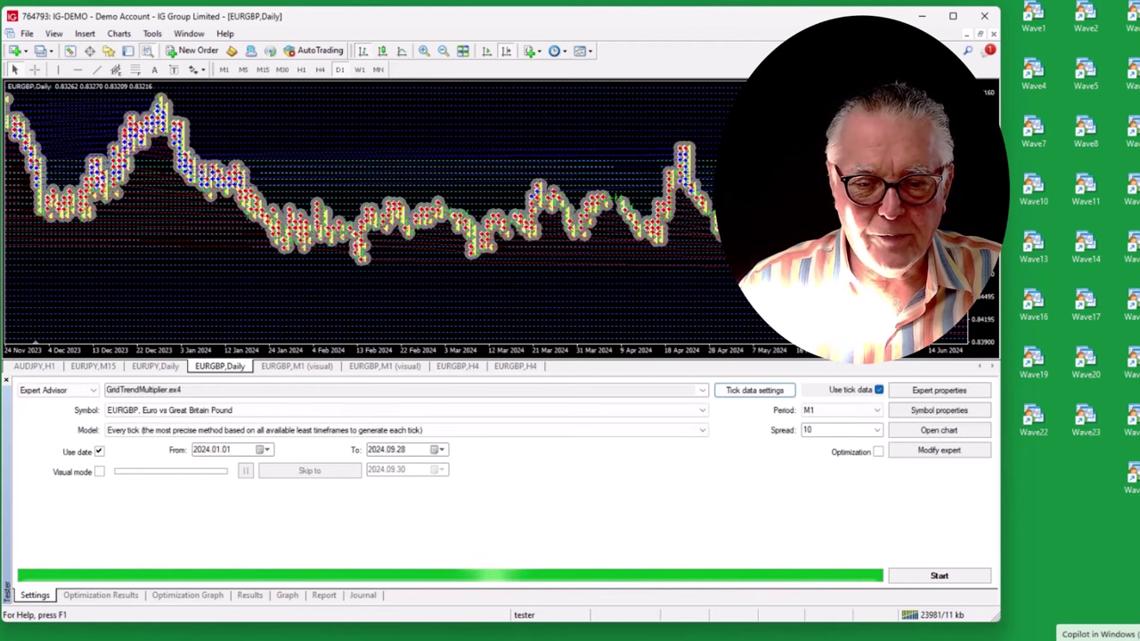
{"action": "left_click", "coordinate": [326, 595]}
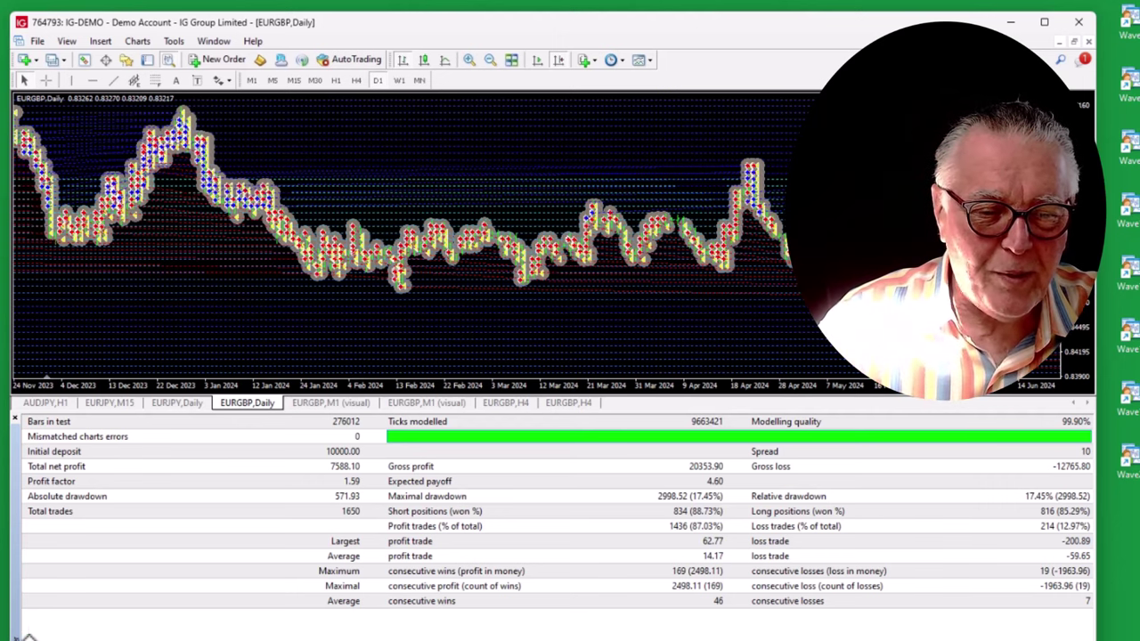
{"action": "left_click", "coordinate": [28, 636]}
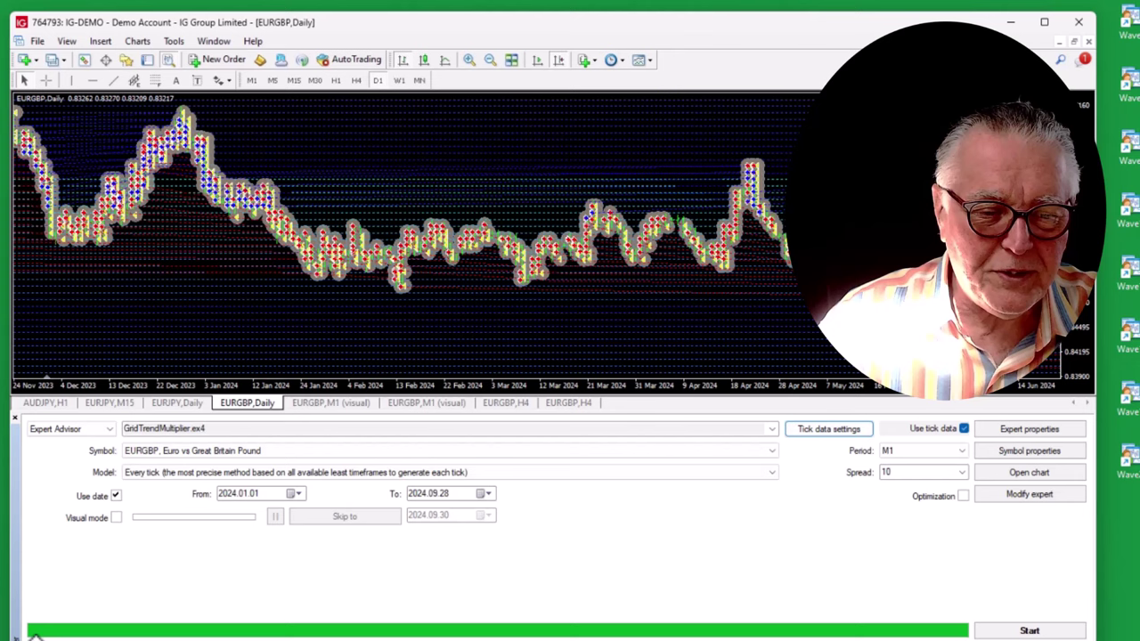
Save the expert's input parameters as the set file EURGBPPruningtestsettings, check the saved file list, and leave the expert properties
{"action": "left_click", "coordinate": [1018, 428]}
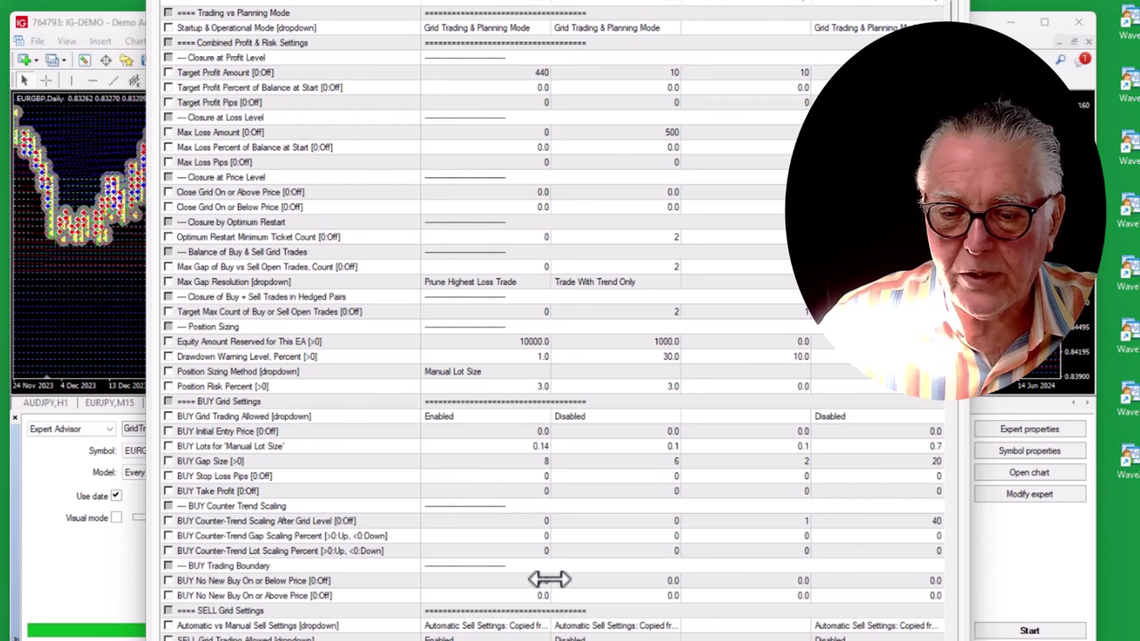
{"action": "left_click", "coordinate": [472, 458]}
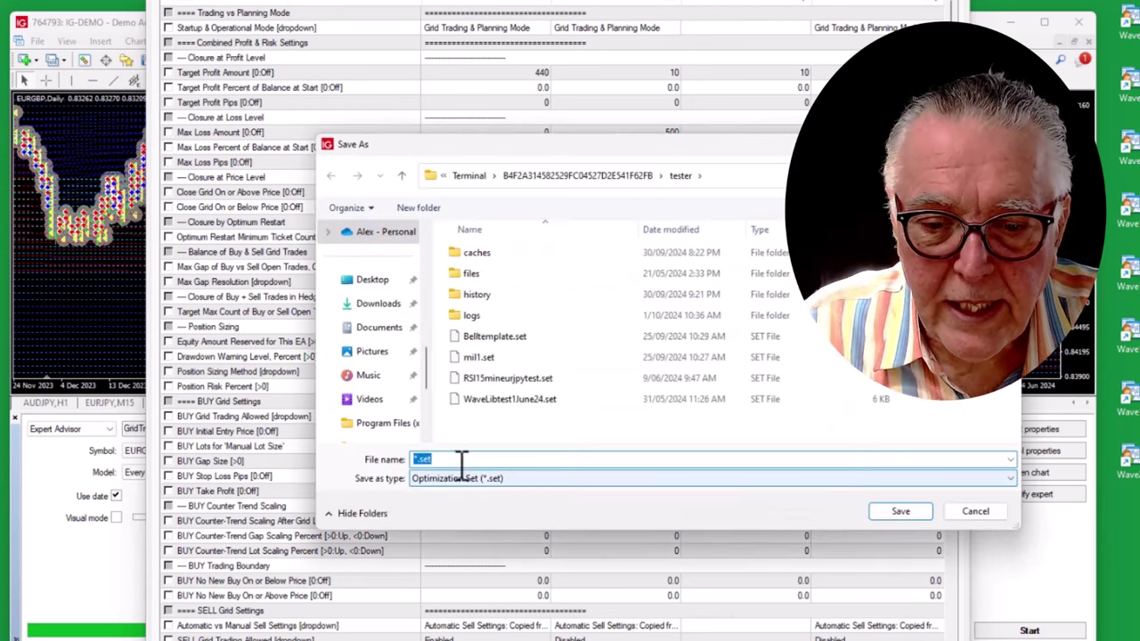
{"action": "key", "text": "End"}
{"action": "key", "text": "ctrl+a"}
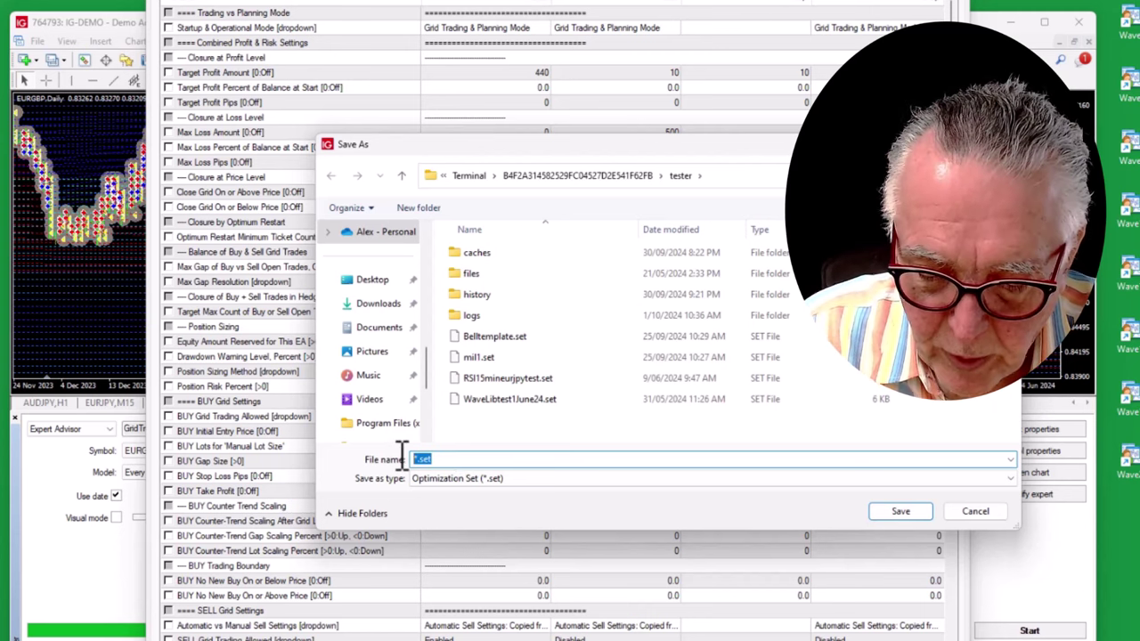
{"action": "type", "text": "EURGBPPruningtest"}
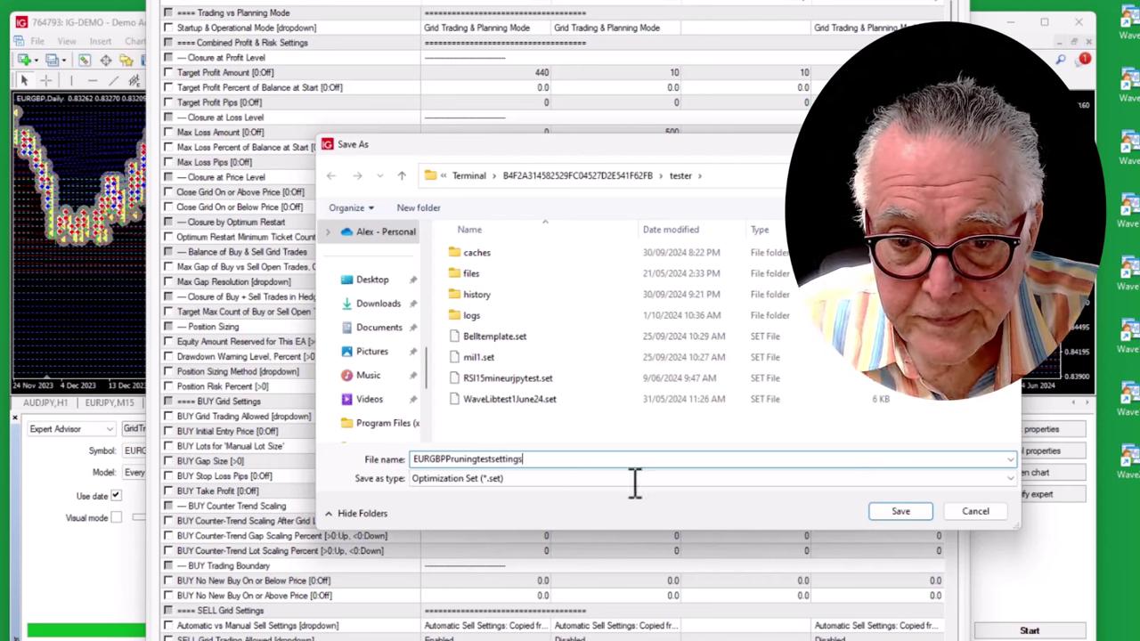
{"action": "left_click", "coordinate": [902, 510]}
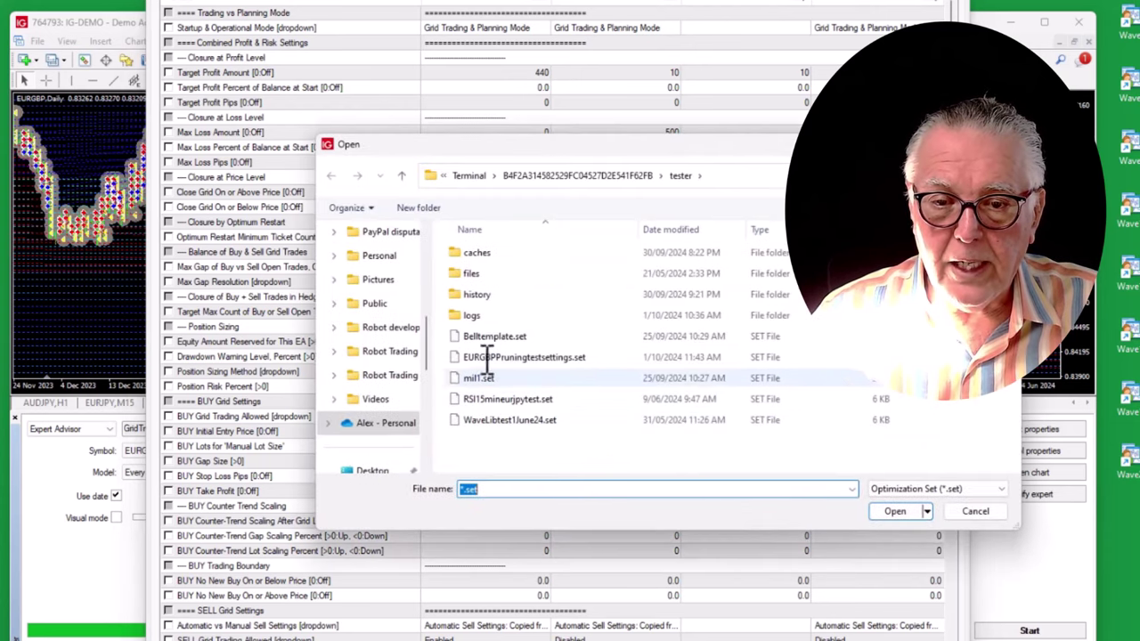
{"action": "left_click", "coordinate": [974, 511]}
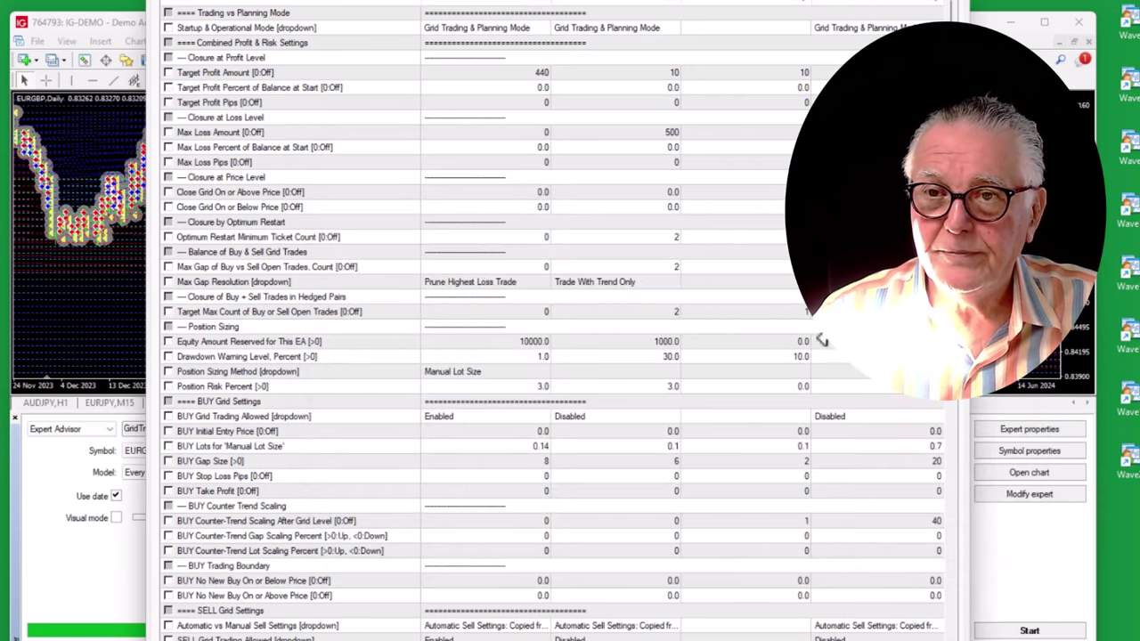
{"action": "key", "text": "Escape"}
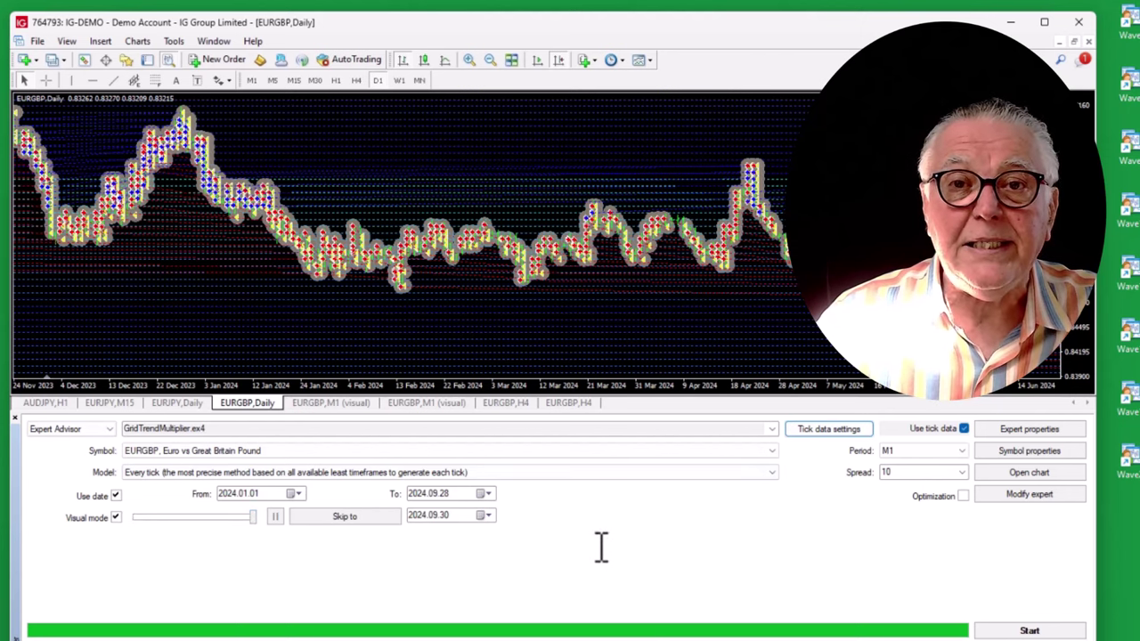
Open the EURGBP backtest's trade chart, hide its grid, and display it in an enlarged chart area on the H4 timeframe
{"action": "left_click", "coordinate": [1029, 472]}
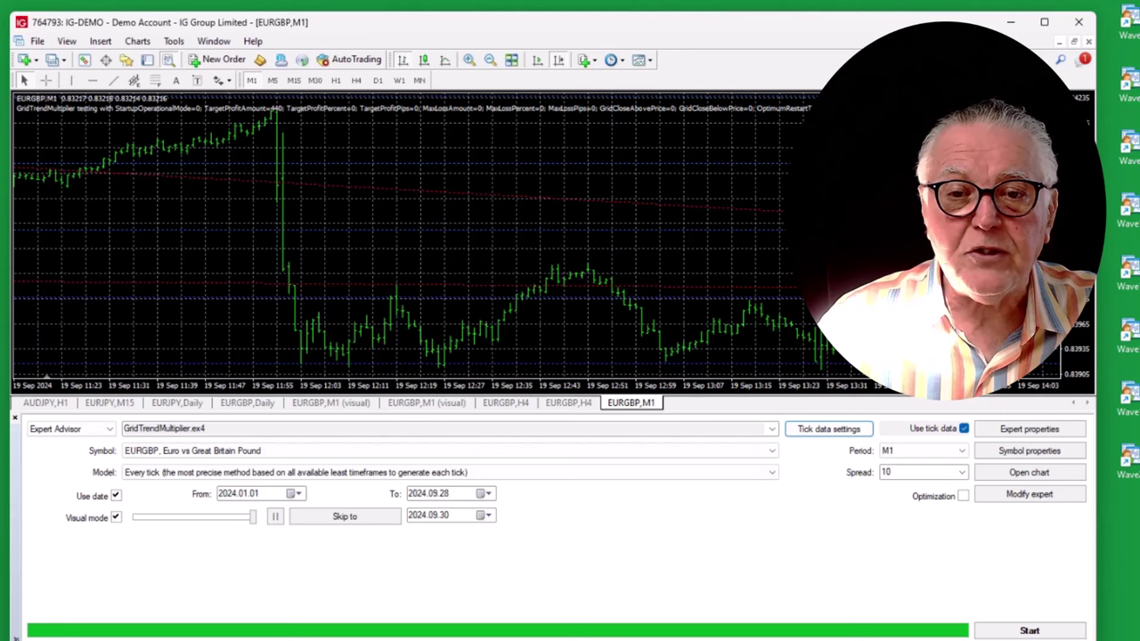
{"action": "right_click", "coordinate": [506, 154]}
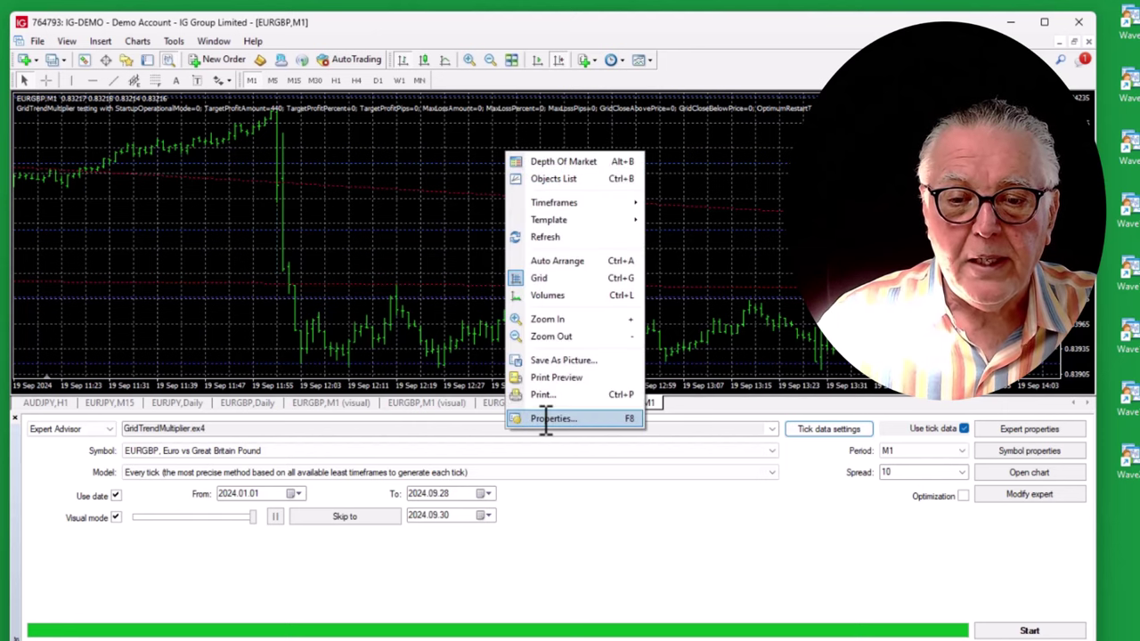
{"action": "left_click", "coordinate": [543, 278]}
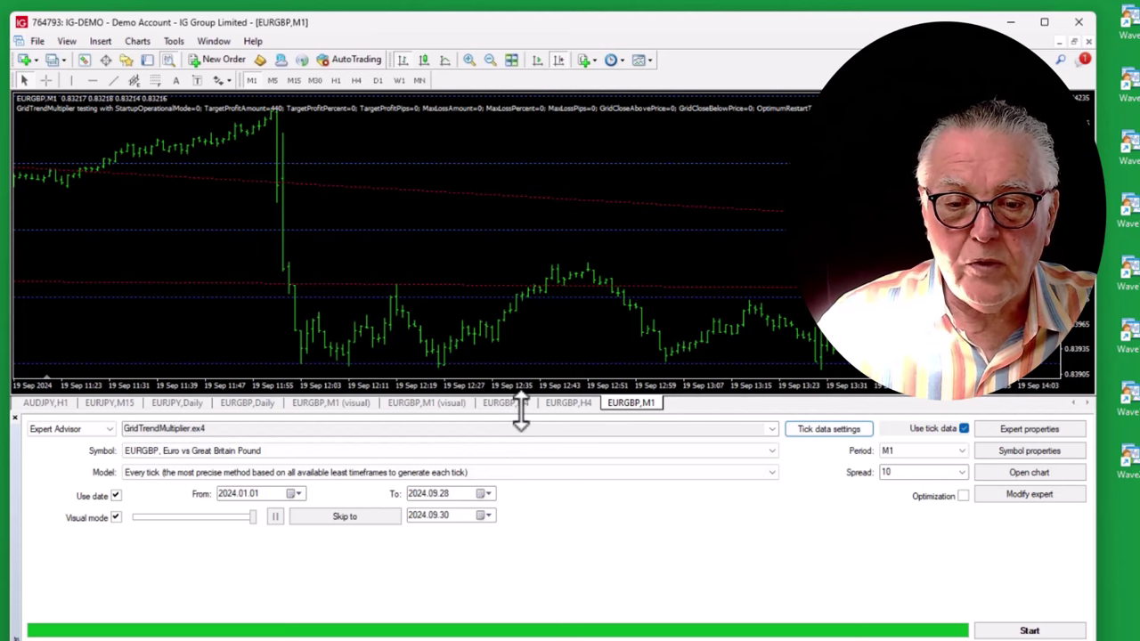
{"action": "left_click_drag", "start_coordinate": [522, 411], "coordinate": [516, 545]}
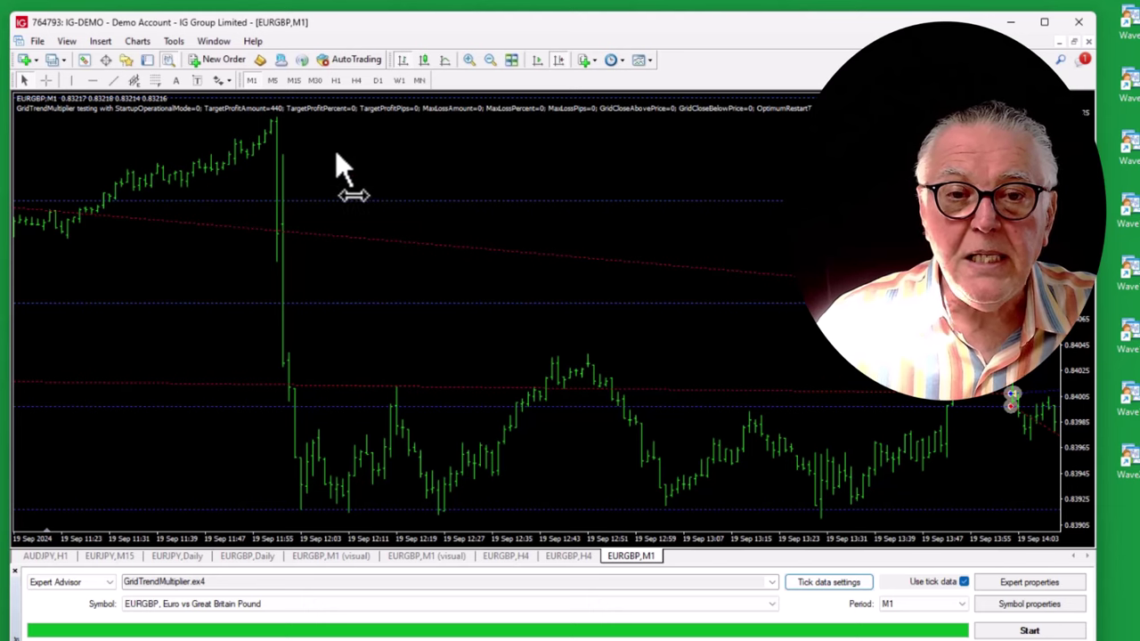
{"action": "left_click", "coordinate": [356, 80]}
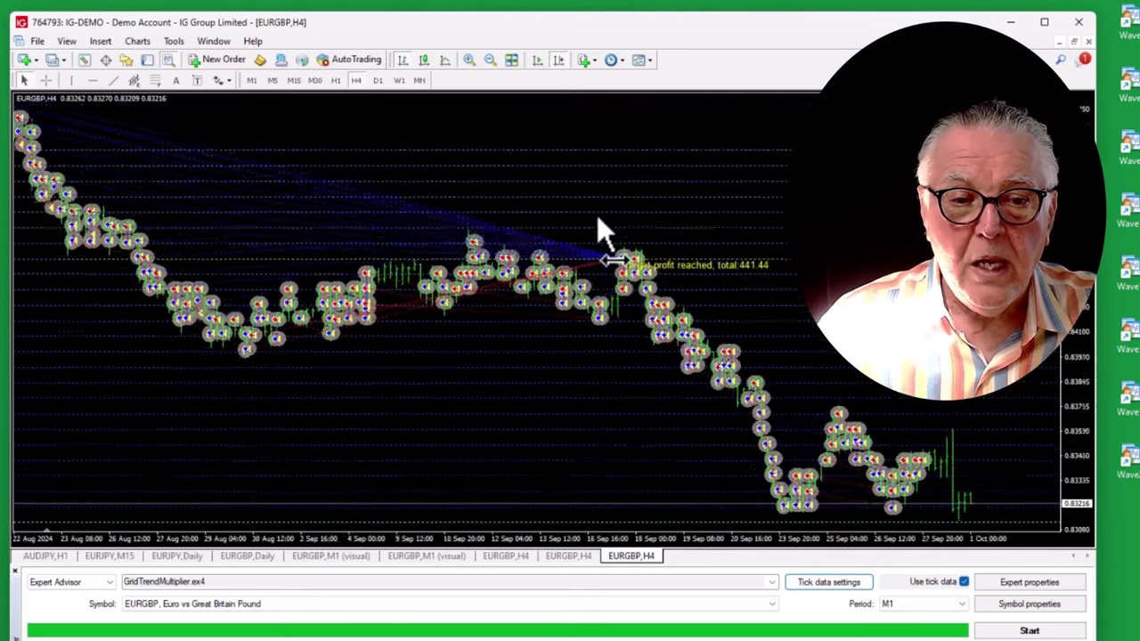
Look back through the H4 backtest chart, zoomed out one level, from September 2024 to the first trades in January 2024
{"action": "left_click_drag", "start_coordinate": [249, 388], "coordinate": [468, 352]}
{"action": "left_click_drag", "start_coordinate": [332, 379], "coordinate": [801, 344]}
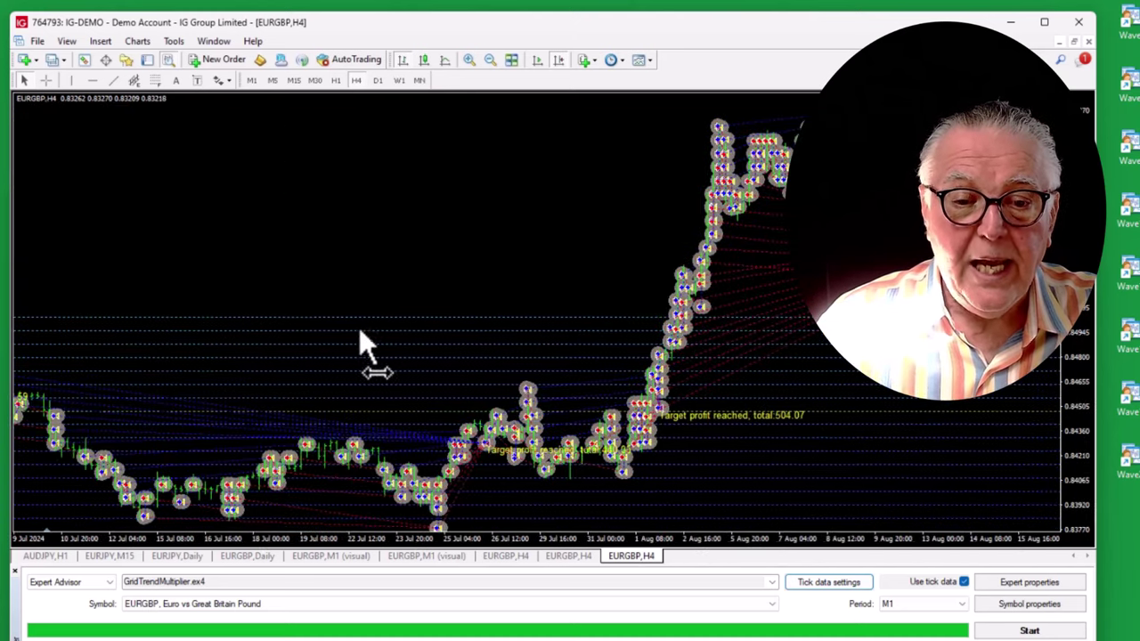
{"action": "left_click_drag", "start_coordinate": [349, 298], "coordinate": [767, 246]}
{"action": "left_click_drag", "start_coordinate": [241, 391], "coordinate": [683, 338]}
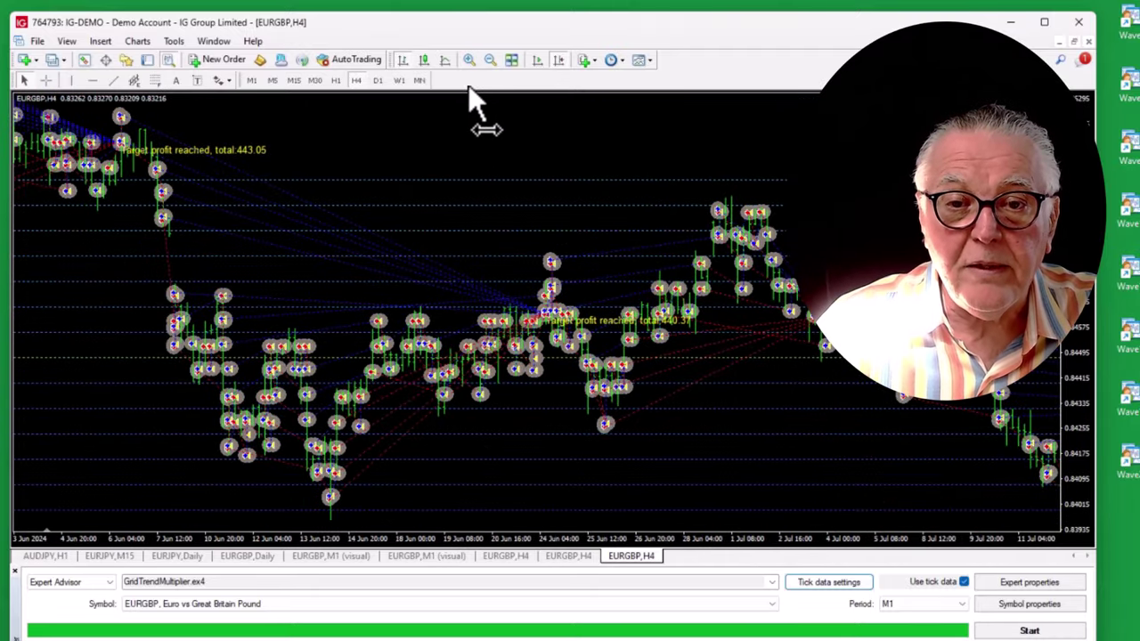
{"action": "left_click", "coordinate": [489, 59]}
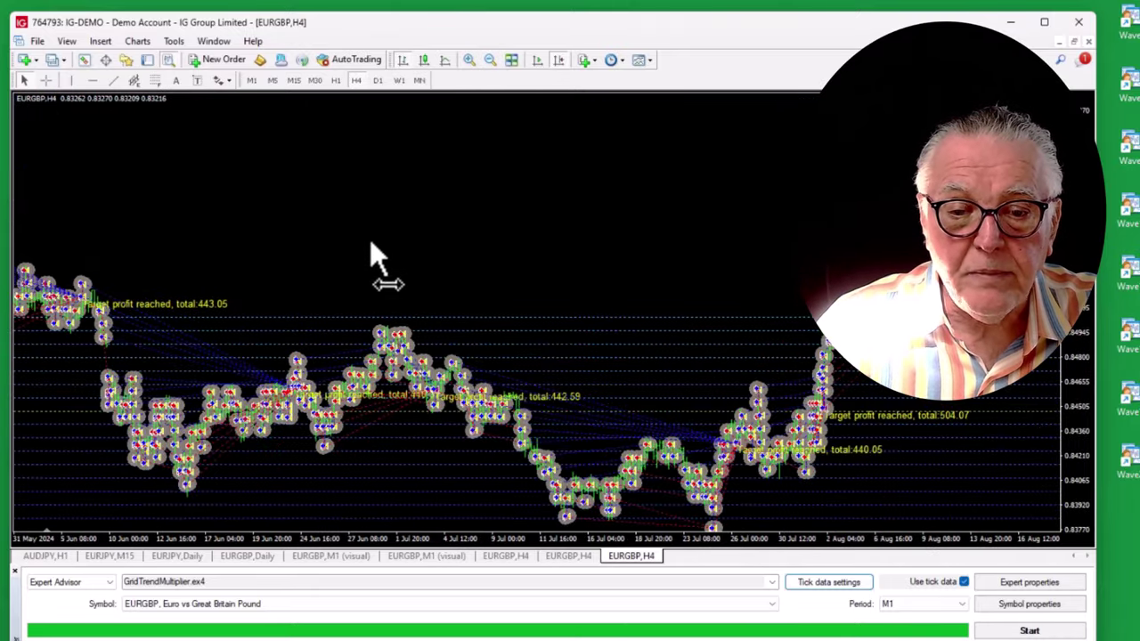
{"action": "left_click_drag", "start_coordinate": [340, 331], "coordinate": [432, 331]}
{"action": "scroll", "coordinate": [423, 390], "scroll_direction": "down", "scroll_amount": 10}
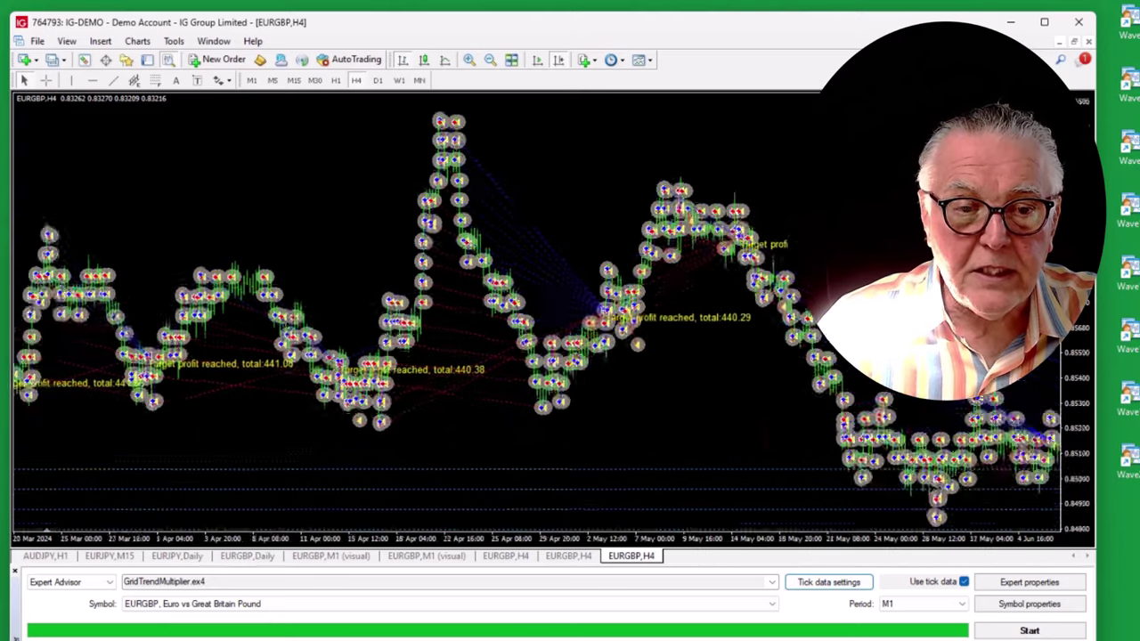
{"action": "left_click_drag", "start_coordinate": [139, 203], "coordinate": [763, 190]}
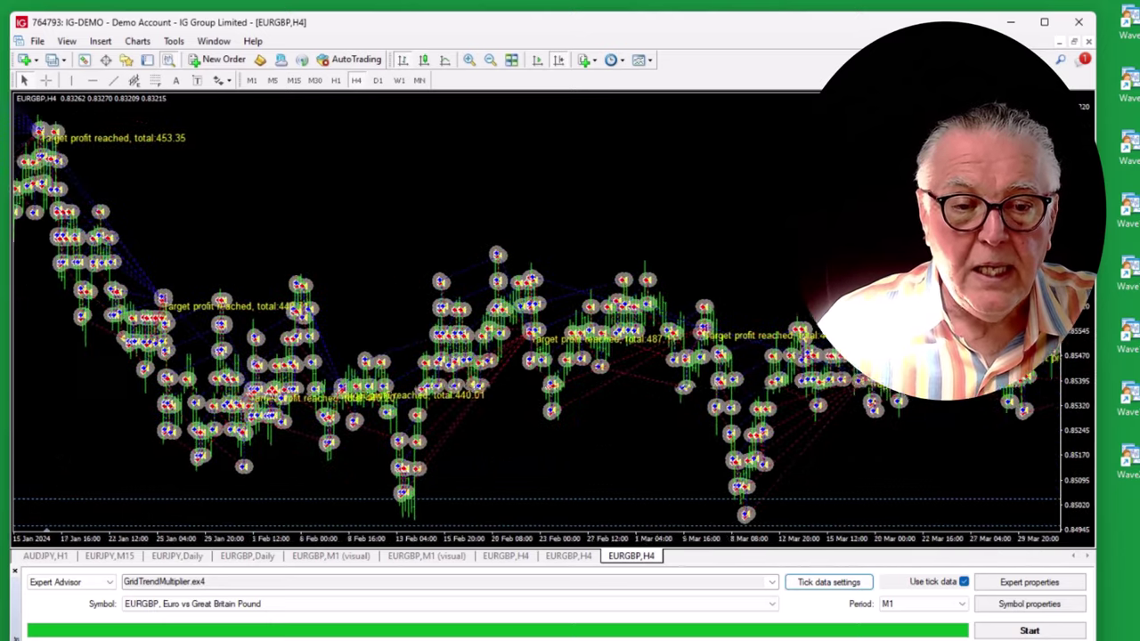
{"action": "left_click_drag", "start_coordinate": [75, 365], "coordinate": [958, 387]}
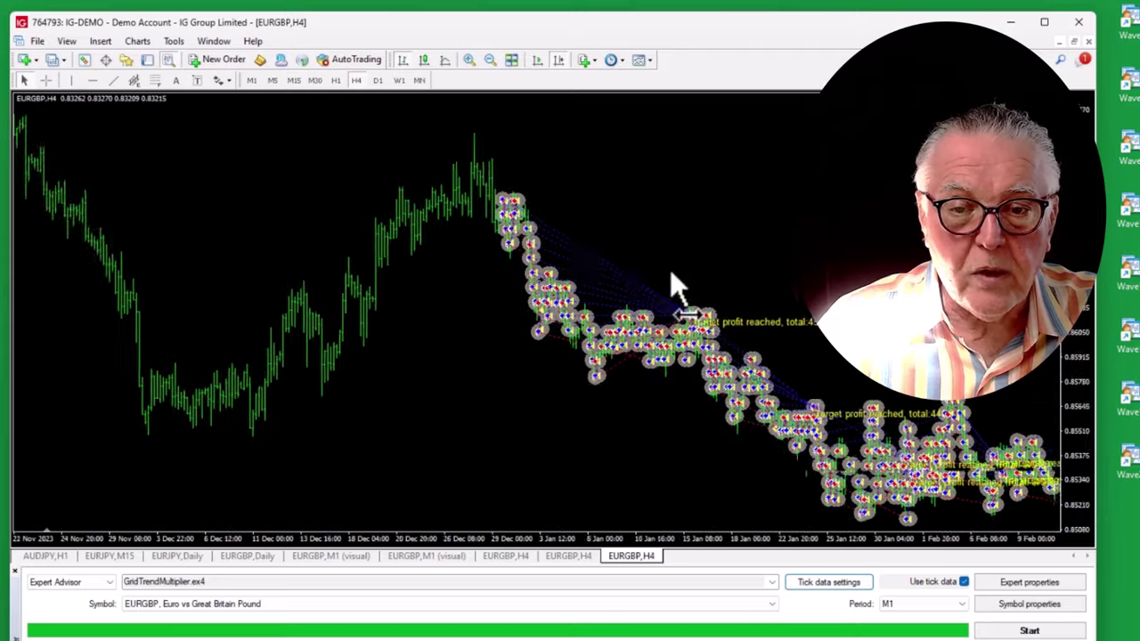
Examine the grid trades and target-profit closures on the EURGBP H4 chart from January to mid-April 2024
{"action": "left_click_drag", "start_coordinate": [674, 288], "coordinate": [496, 235]}
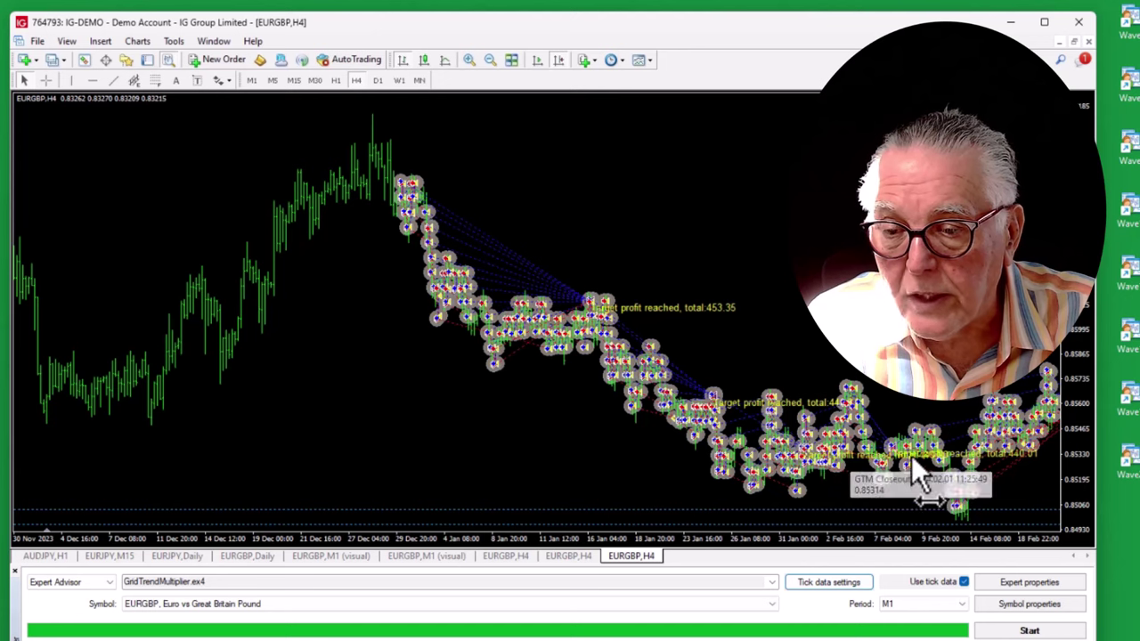
{"action": "scroll", "coordinate": [655, 267], "scroll_direction": "down", "scroll_amount": 5}
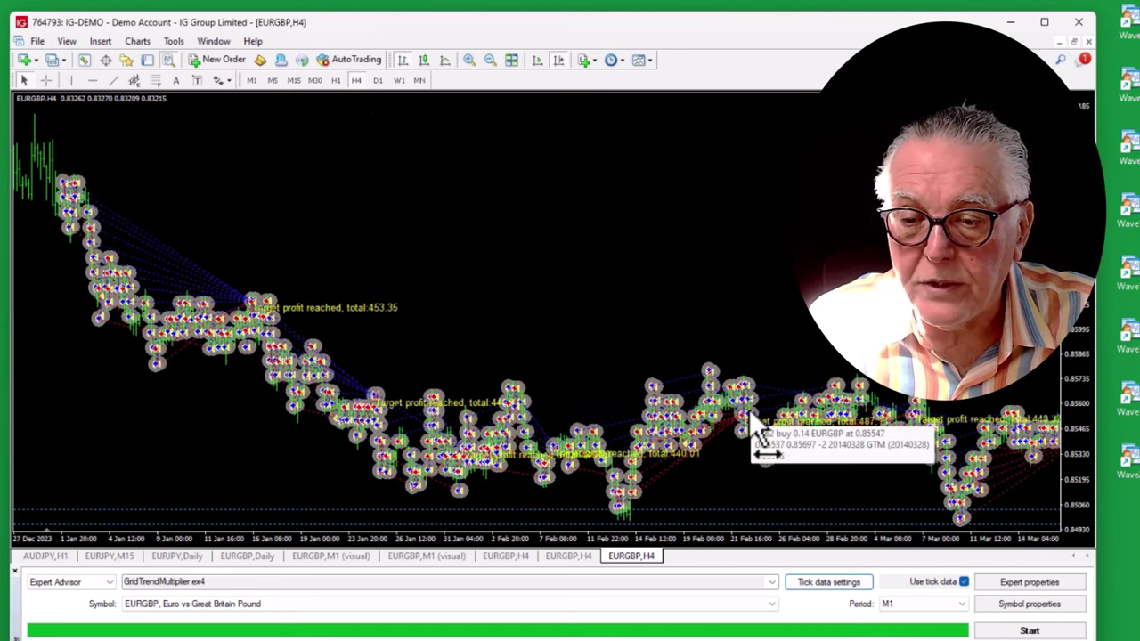
{"action": "scroll", "coordinate": [476, 268], "scroll_direction": "down", "scroll_amount": 5}
{"action": "scroll", "coordinate": [479, 267], "scroll_direction": "down", "scroll_amount": 1}
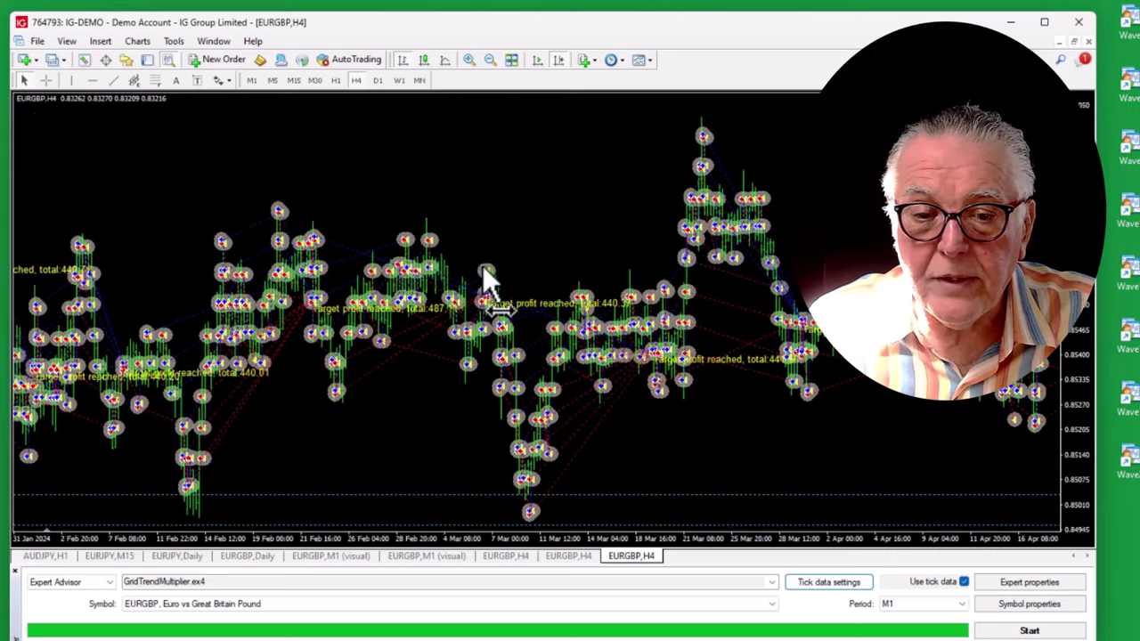
{"action": "scroll", "coordinate": [464, 285], "scroll_direction": "up", "scroll_amount": 1}
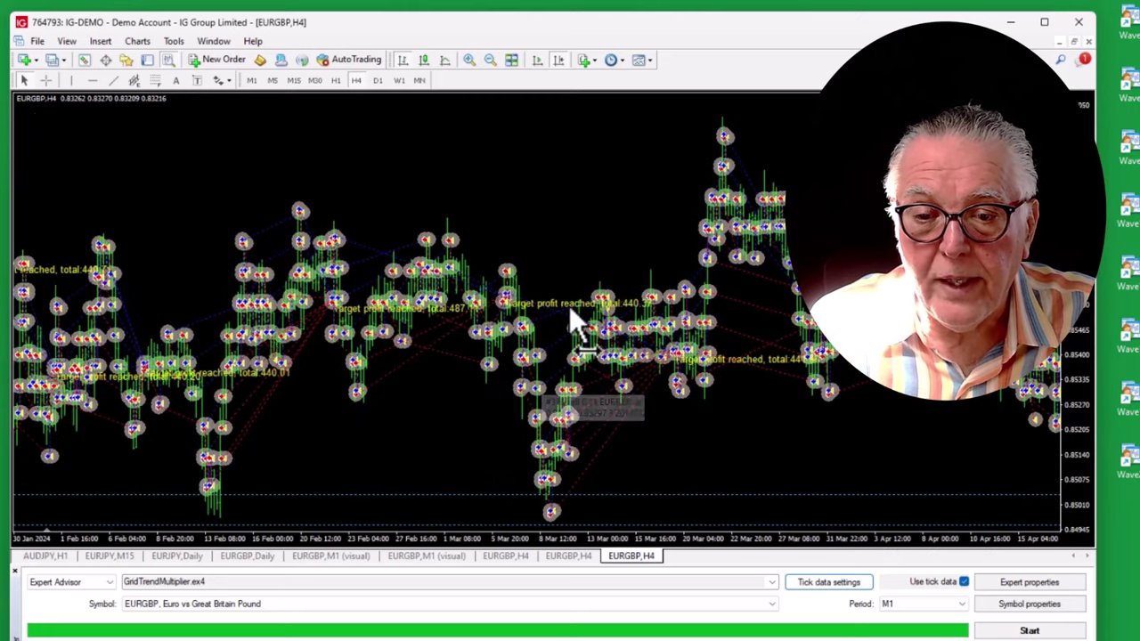
{"action": "scroll", "coordinate": [579, 214], "scroll_direction": "down", "scroll_amount": 3}
{"action": "scroll", "coordinate": [352, 249], "scroll_direction": "down", "scroll_amount": 1}
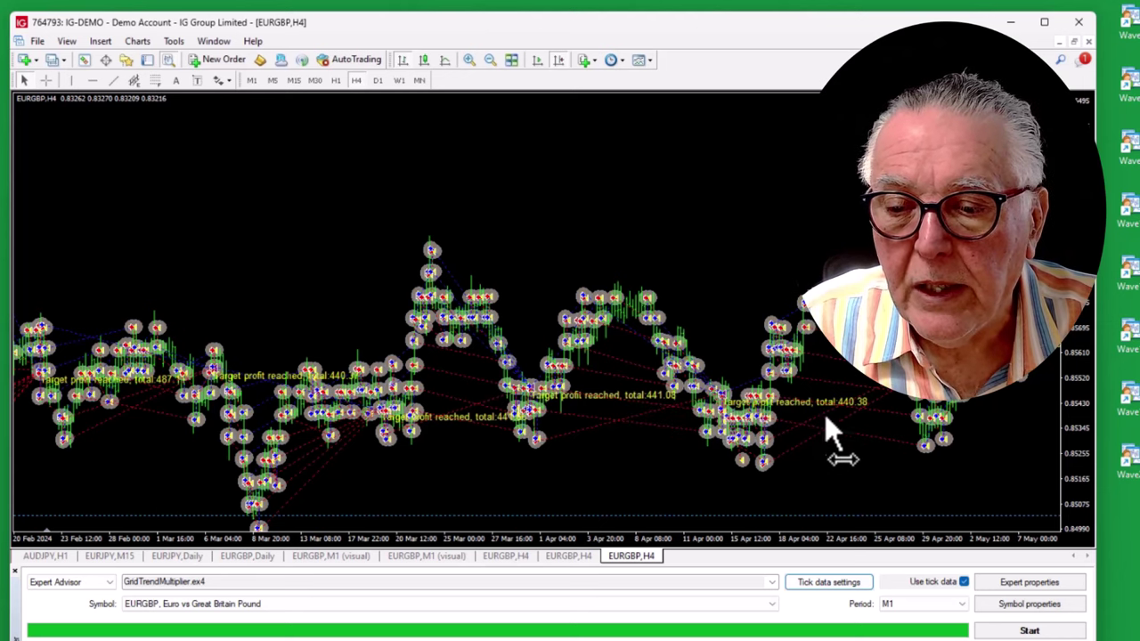
Examine the remaining grid trades and target-profit closures through September 2024, and enlarge the strategy tester area to show all its settings
{"action": "left_click_drag", "start_coordinate": [859, 450], "coordinate": [496, 385]}
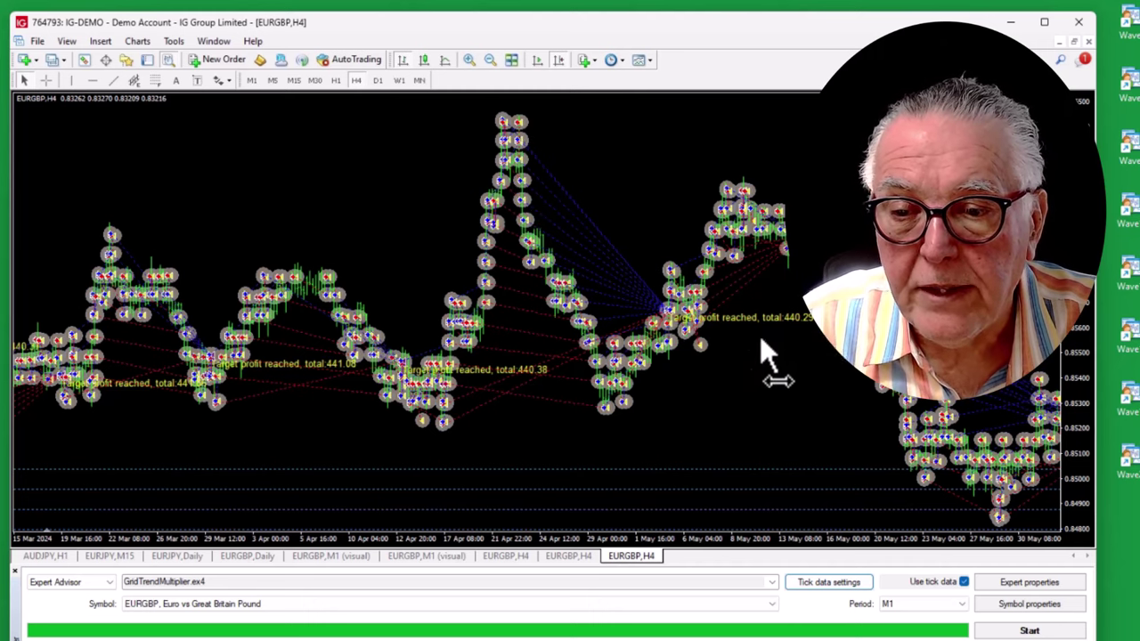
{"action": "left_click_drag", "start_coordinate": [760, 336], "coordinate": [580, 347]}
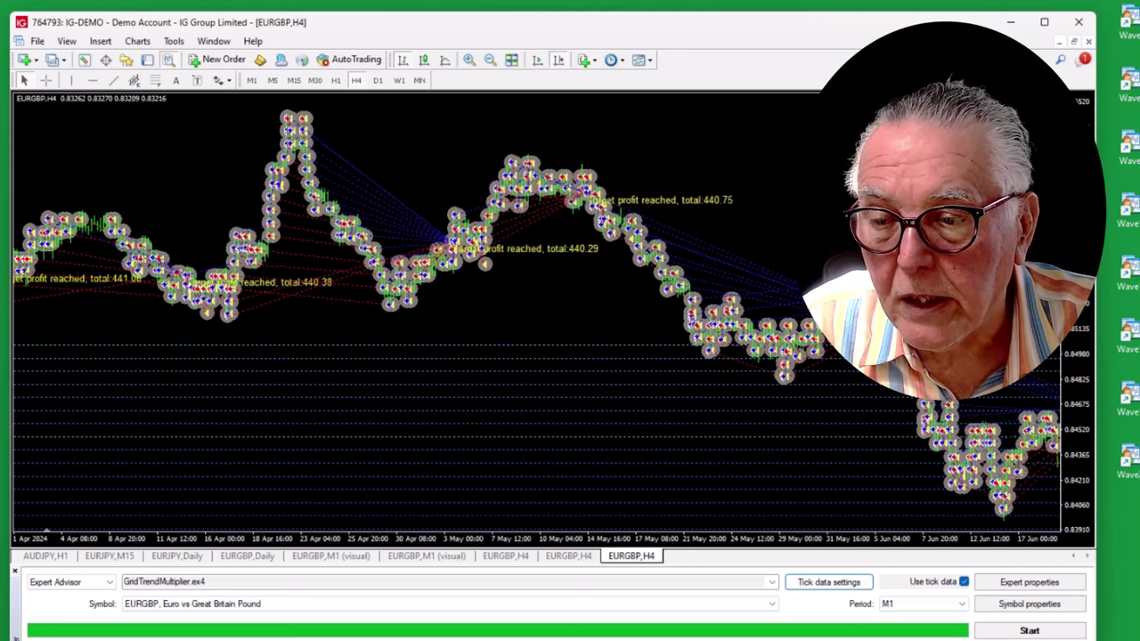
{"action": "left_click_drag", "start_coordinate": [847, 417], "coordinate": [258, 369]}
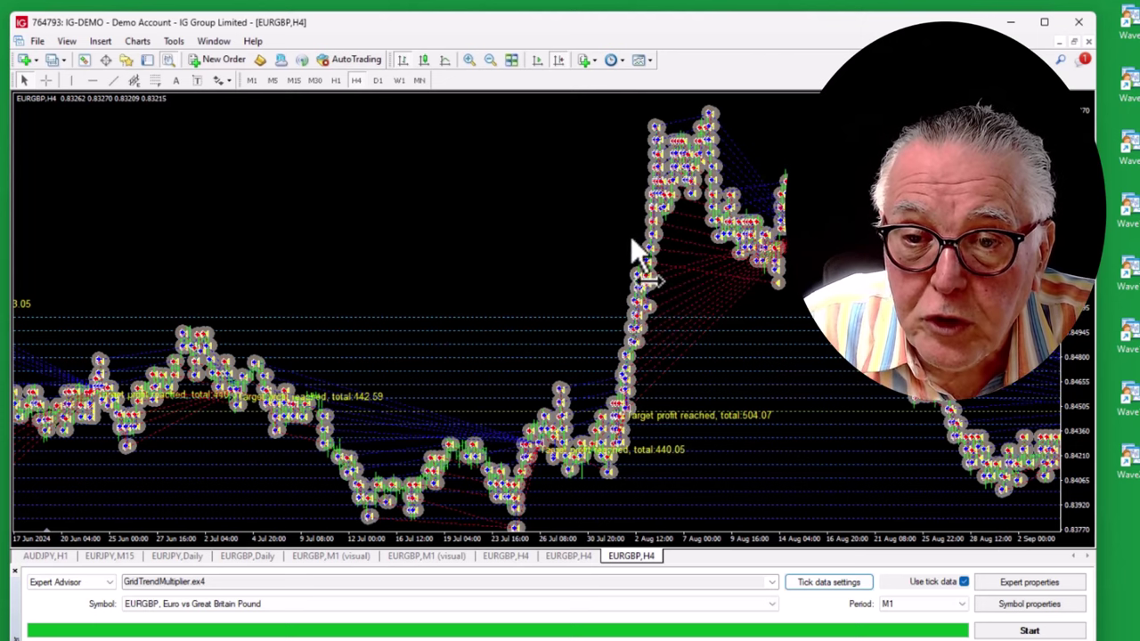
{"action": "middle_click", "coordinate": [661, 112]}
{"action": "left_click_drag", "start_coordinate": [659, 111], "coordinate": [610, 472]}
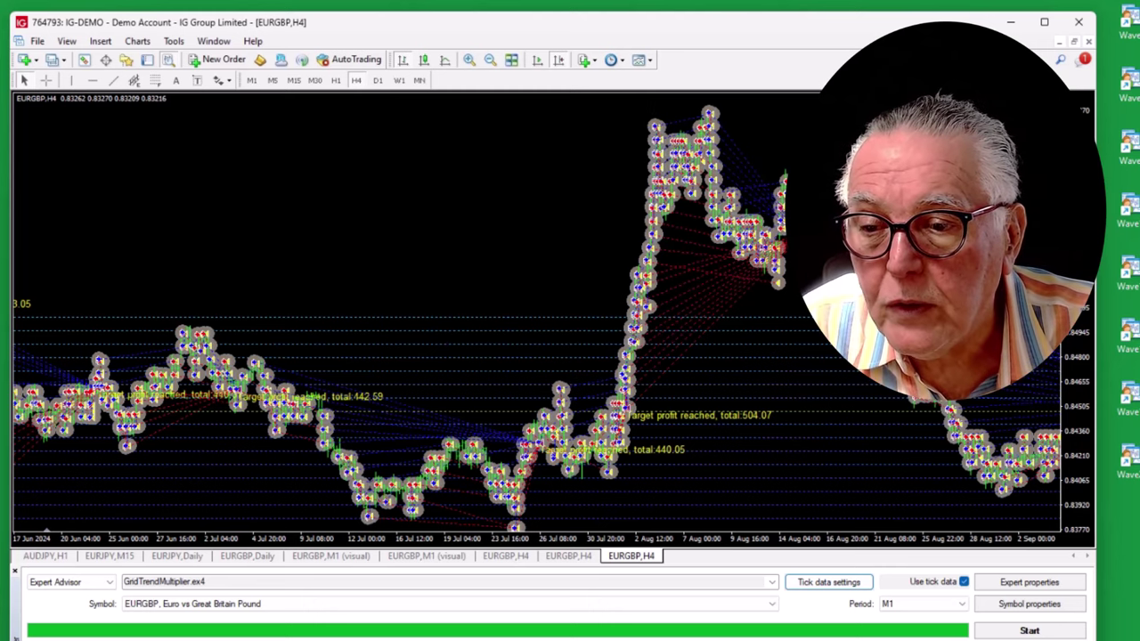
{"action": "left_click_drag", "start_coordinate": [828, 351], "coordinate": [422, 267]}
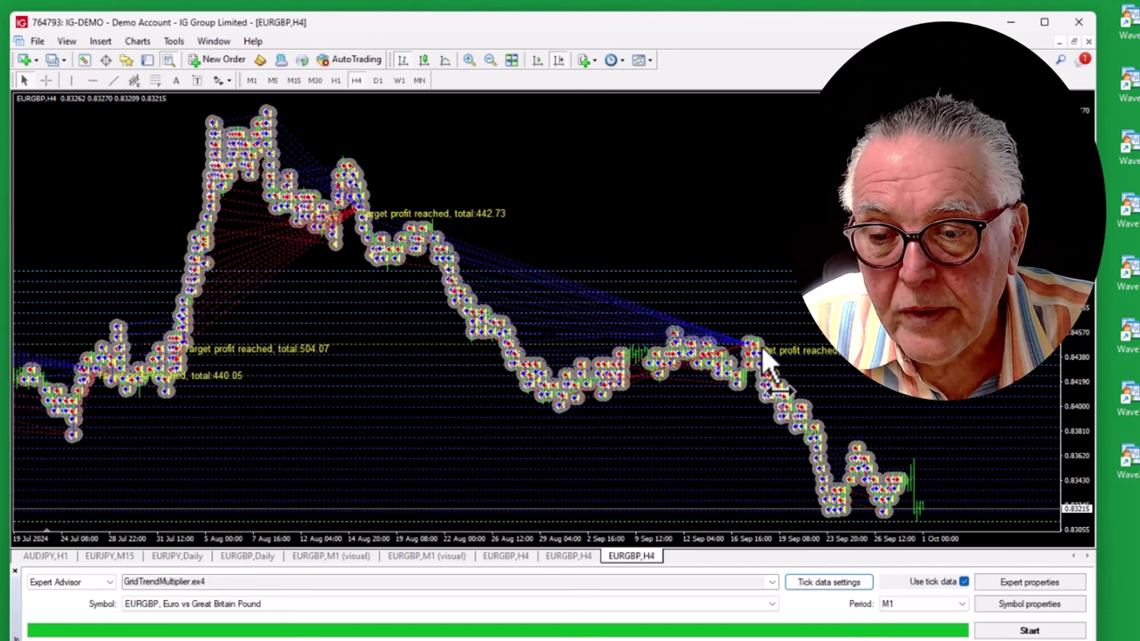
{"action": "left_click_drag", "start_coordinate": [900, 406], "coordinate": [1004, 406]}
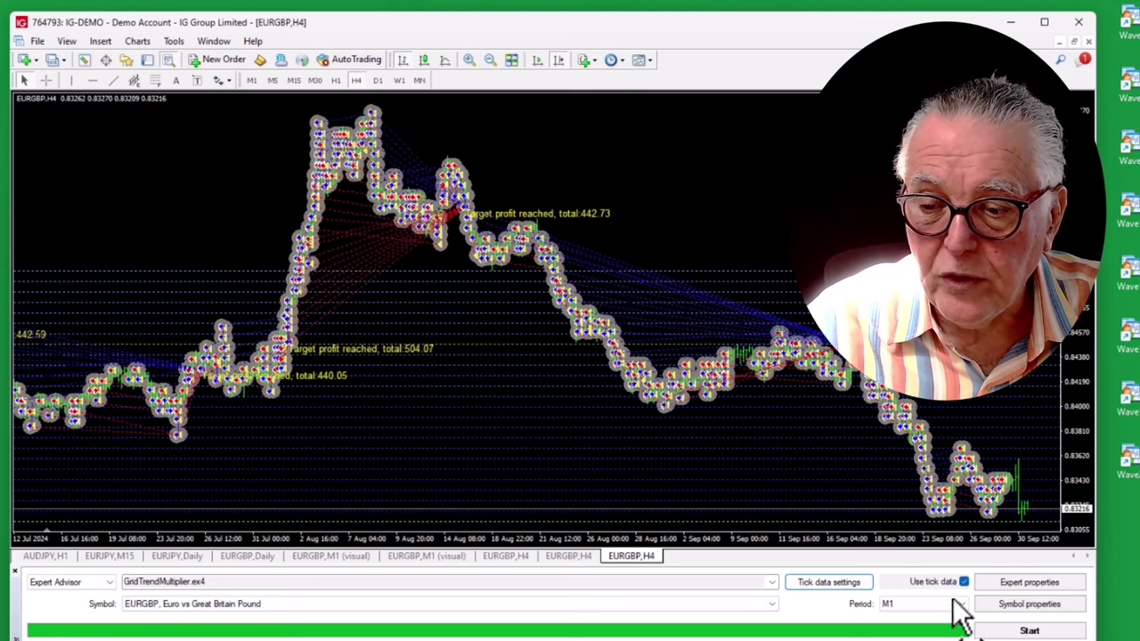
{"action": "left_click_drag", "start_coordinate": [718, 568], "coordinate": [535, 437]}
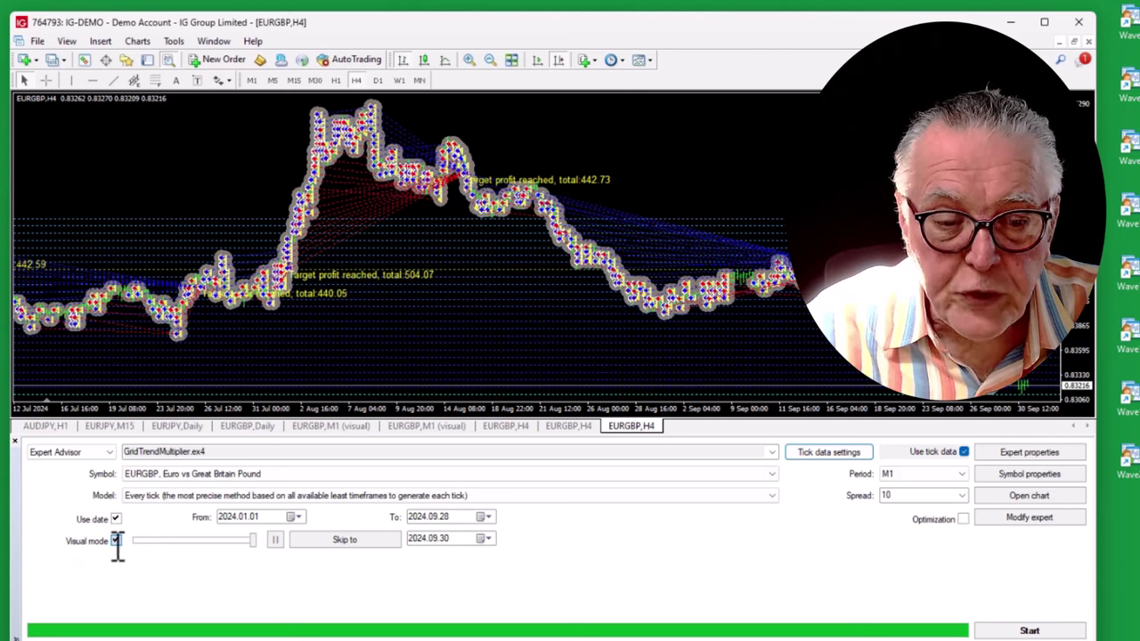